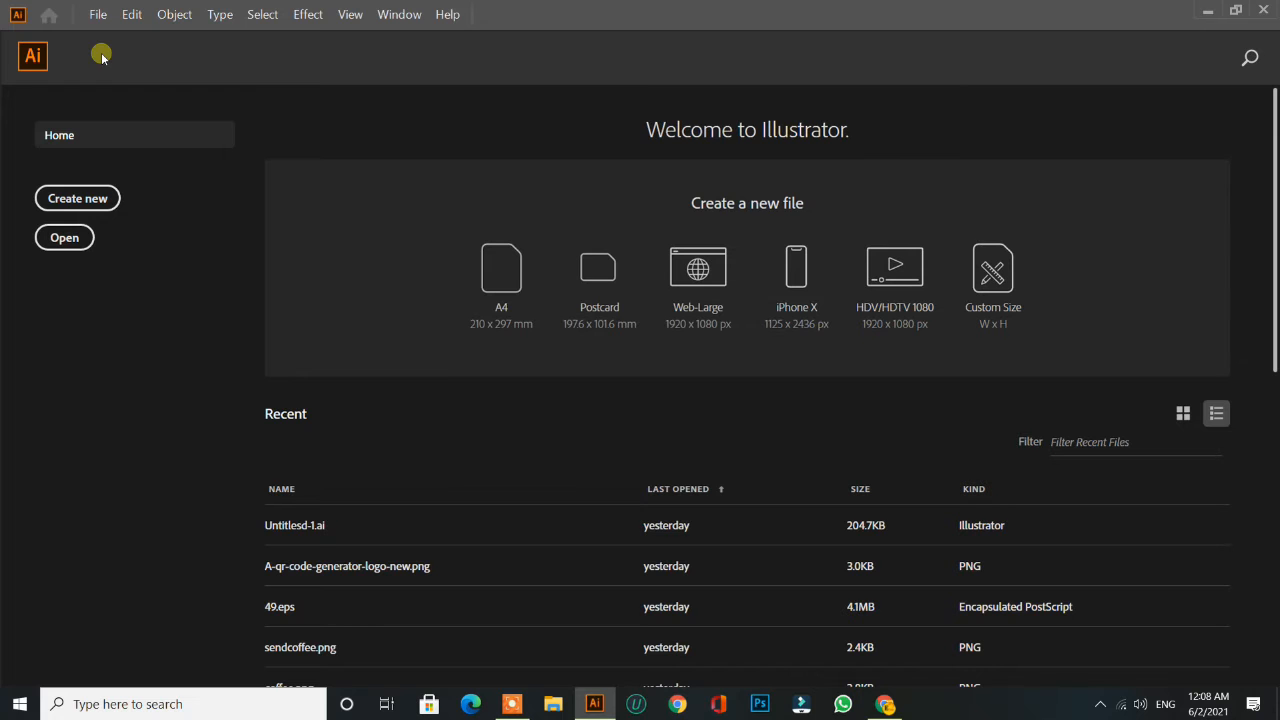
- Open the new document setup and inspect the width and height settings of the current preset
left_click(97, 14)
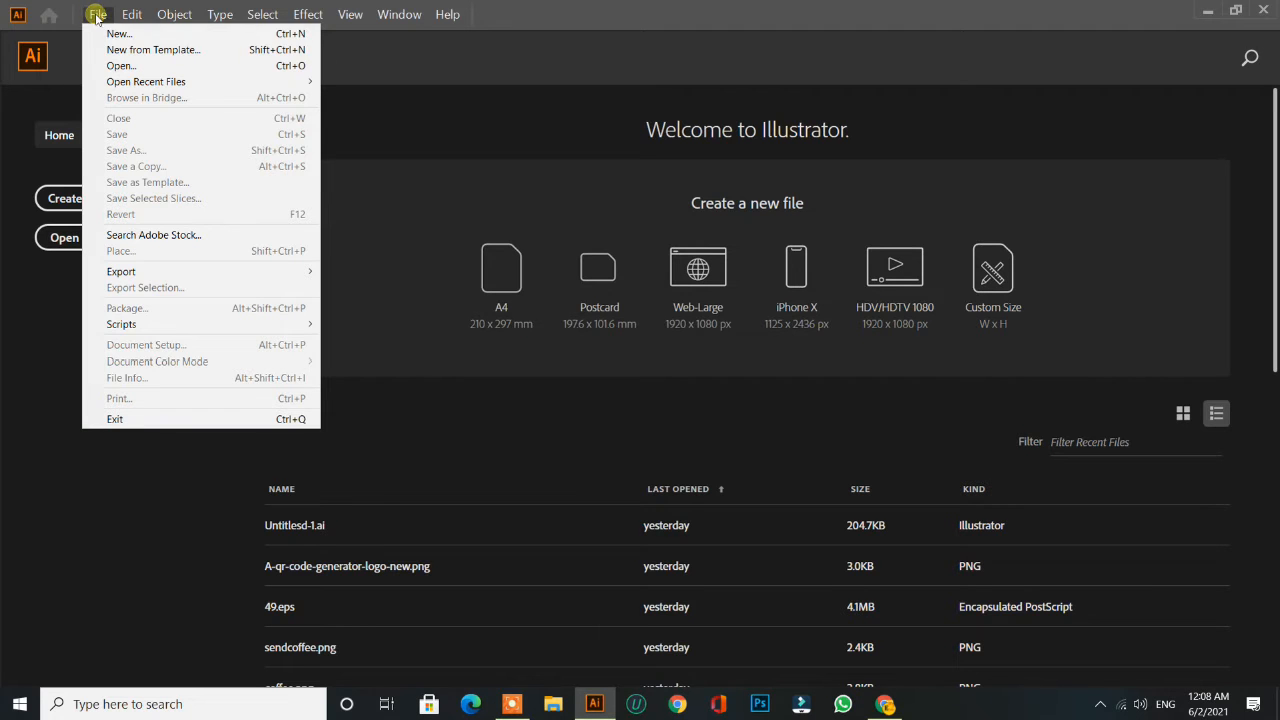
left_click(158, 34)
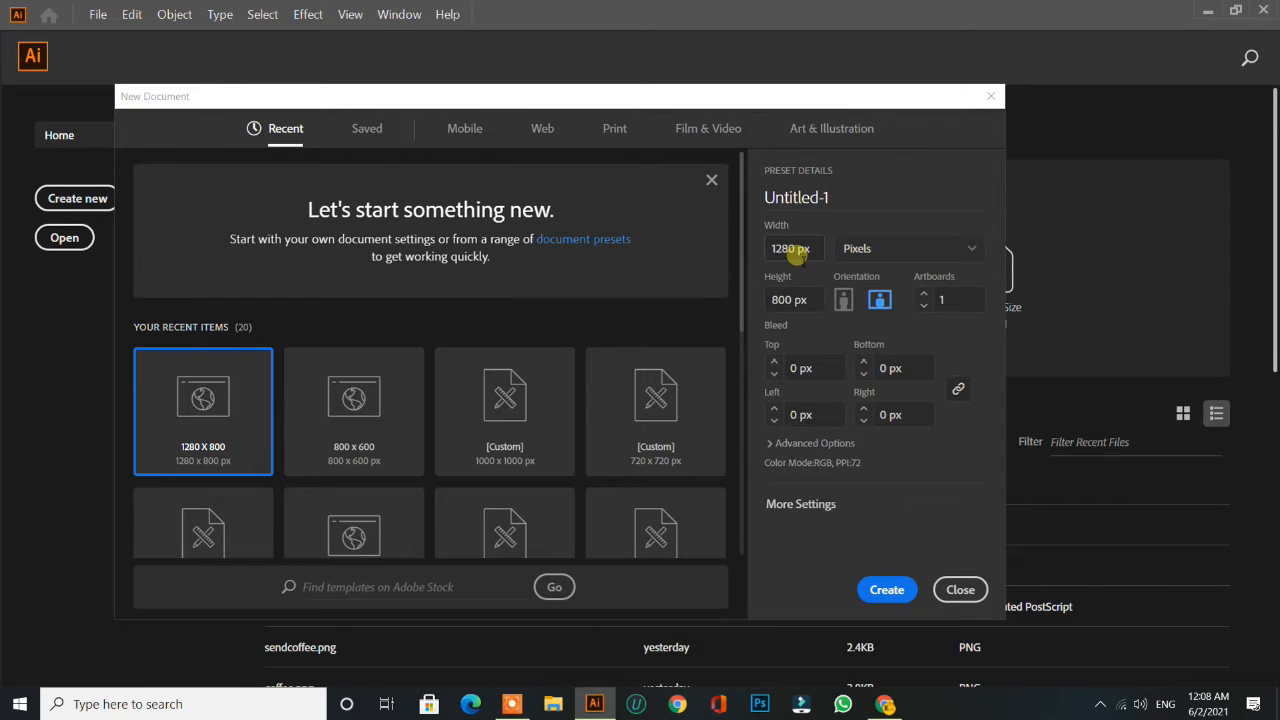
left_click_drag(797, 258, 766, 250)
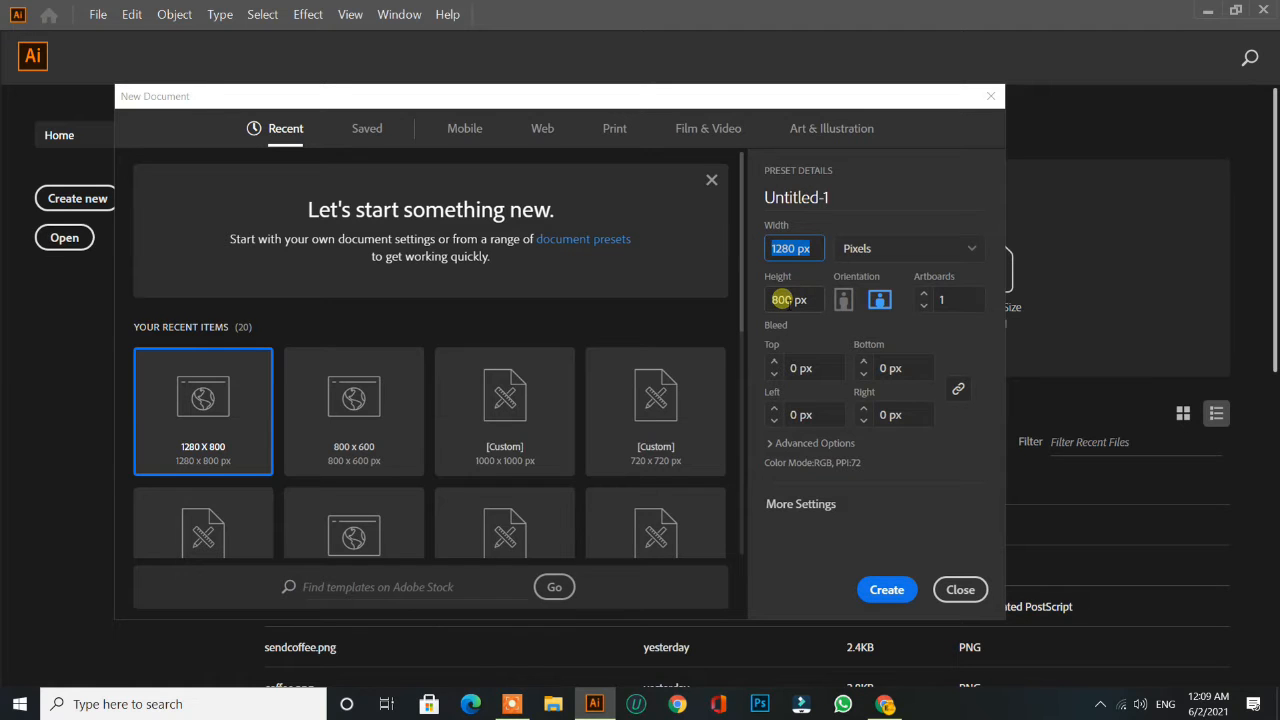
left_click_drag(806, 299, 766, 299)
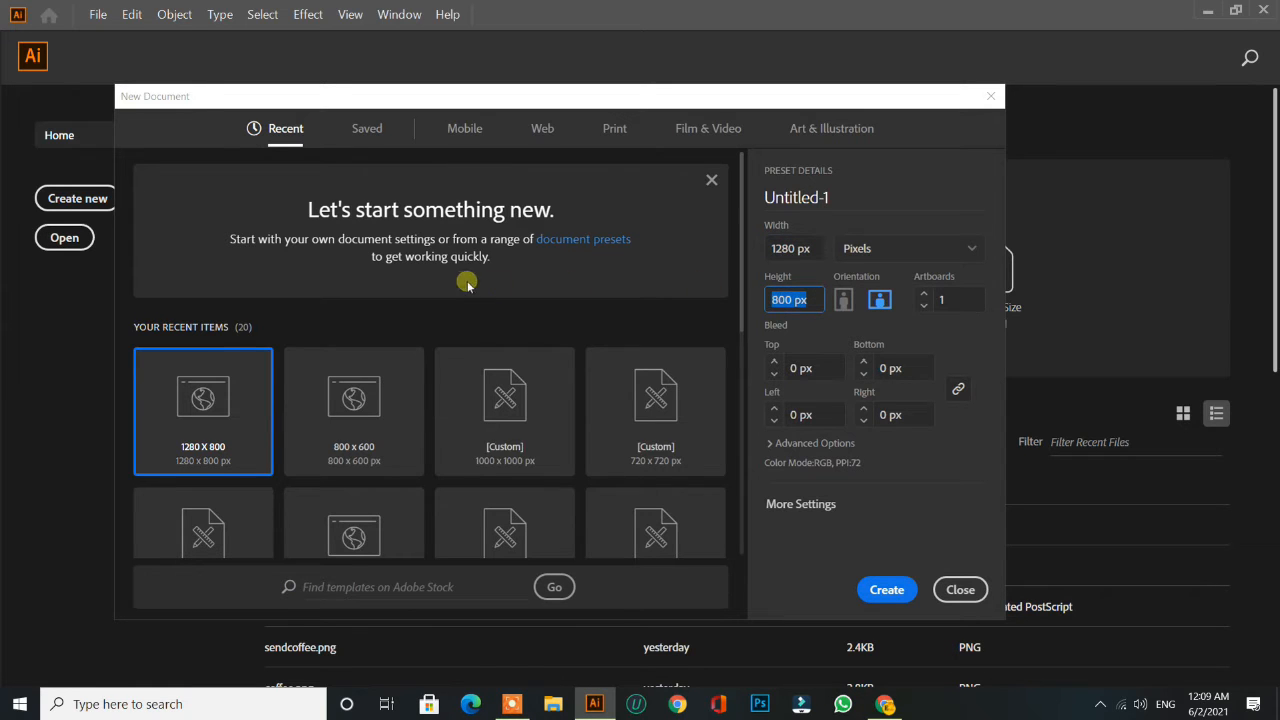
- Examine the blank document presets for Mobile, Web, Print, Film & Video and Art & Illustration
scroll(380, 312, "down", 2)
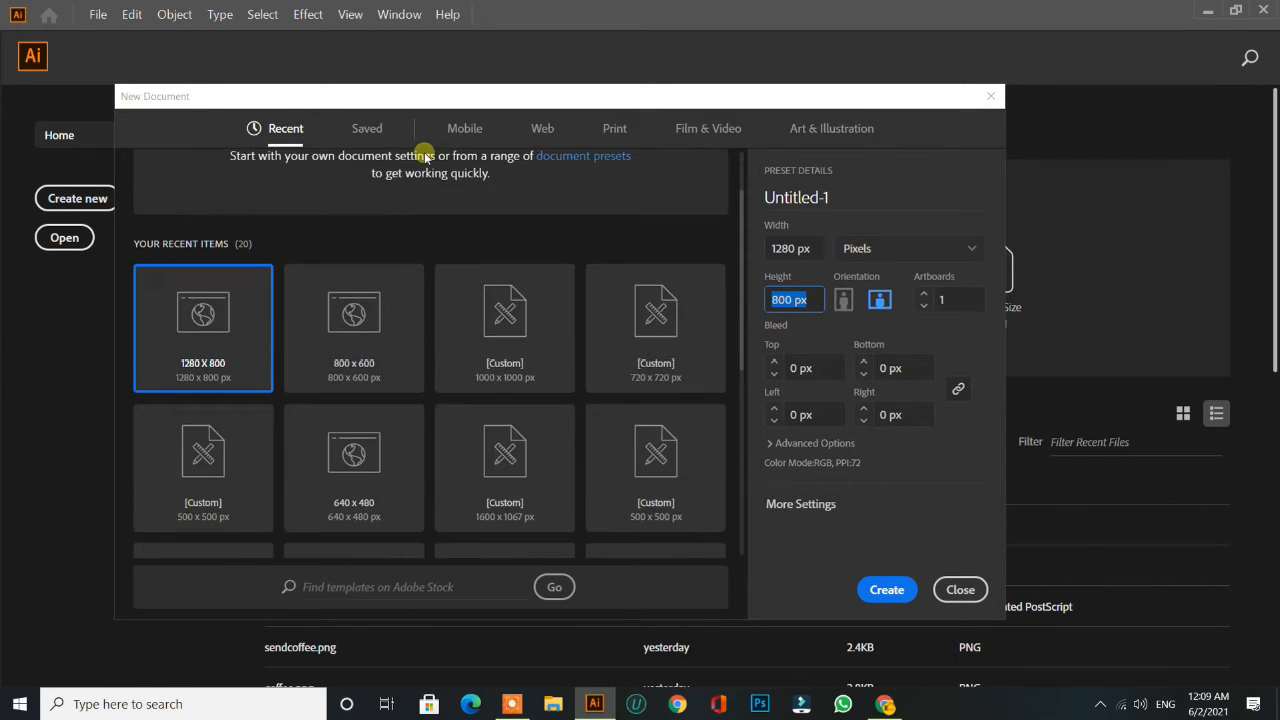
left_click(455, 128)
left_click(537, 128)
left_click(612, 128)
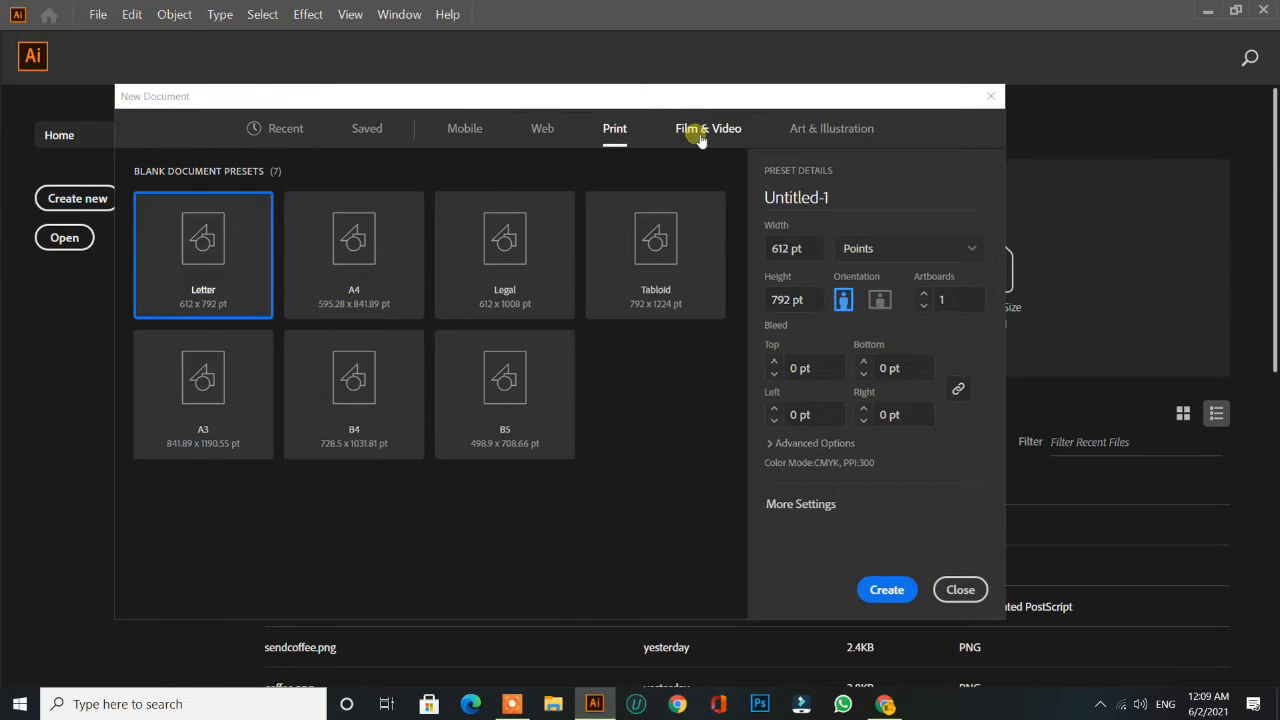
left_click(700, 138)
left_click(805, 138)
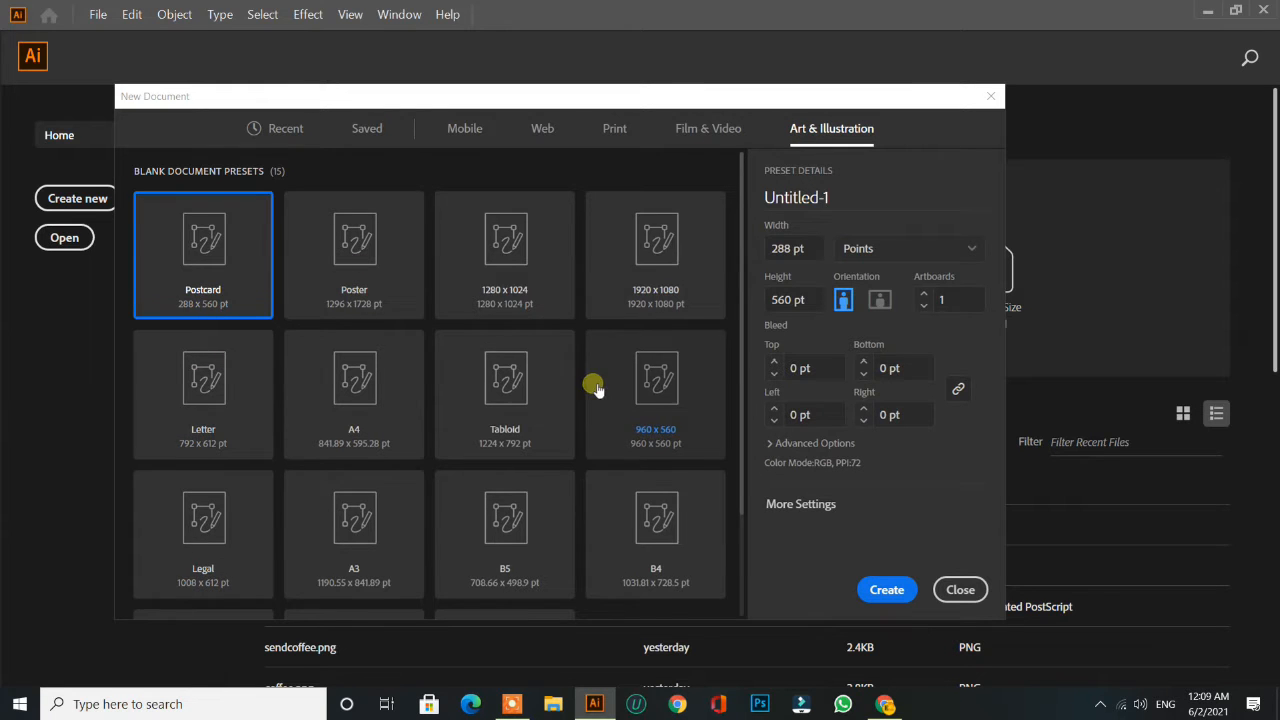
scroll(594, 395, "down", 2)
scroll(580, 349, "up", 2)
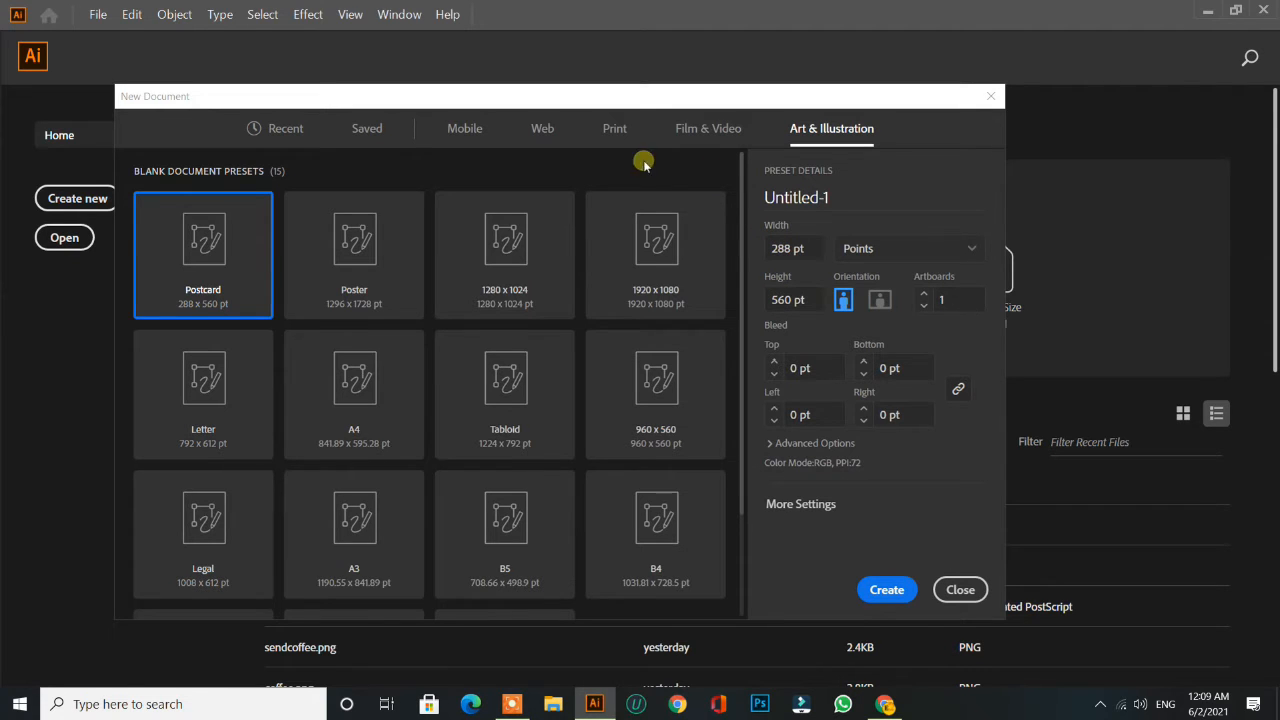
- Create a new document from the Web category's Common preset, 1366 x 768 px
left_click(695, 131)
left_click(617, 131)
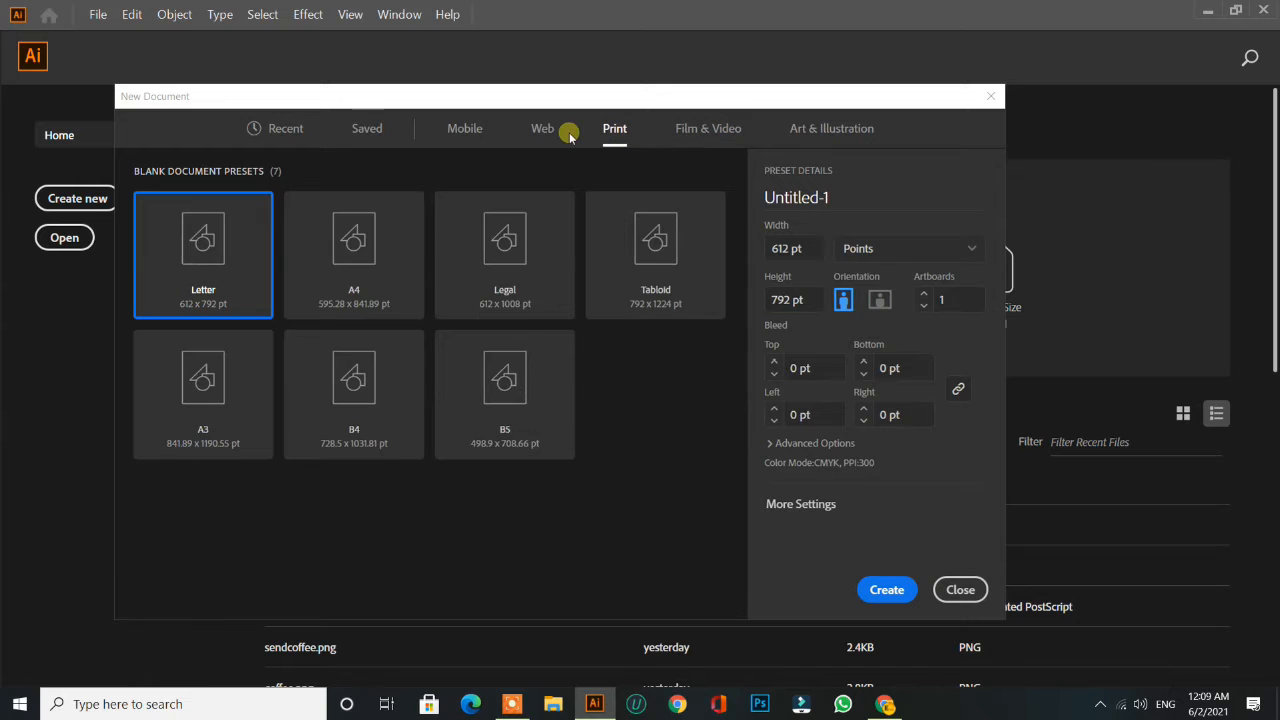
left_click(542, 129)
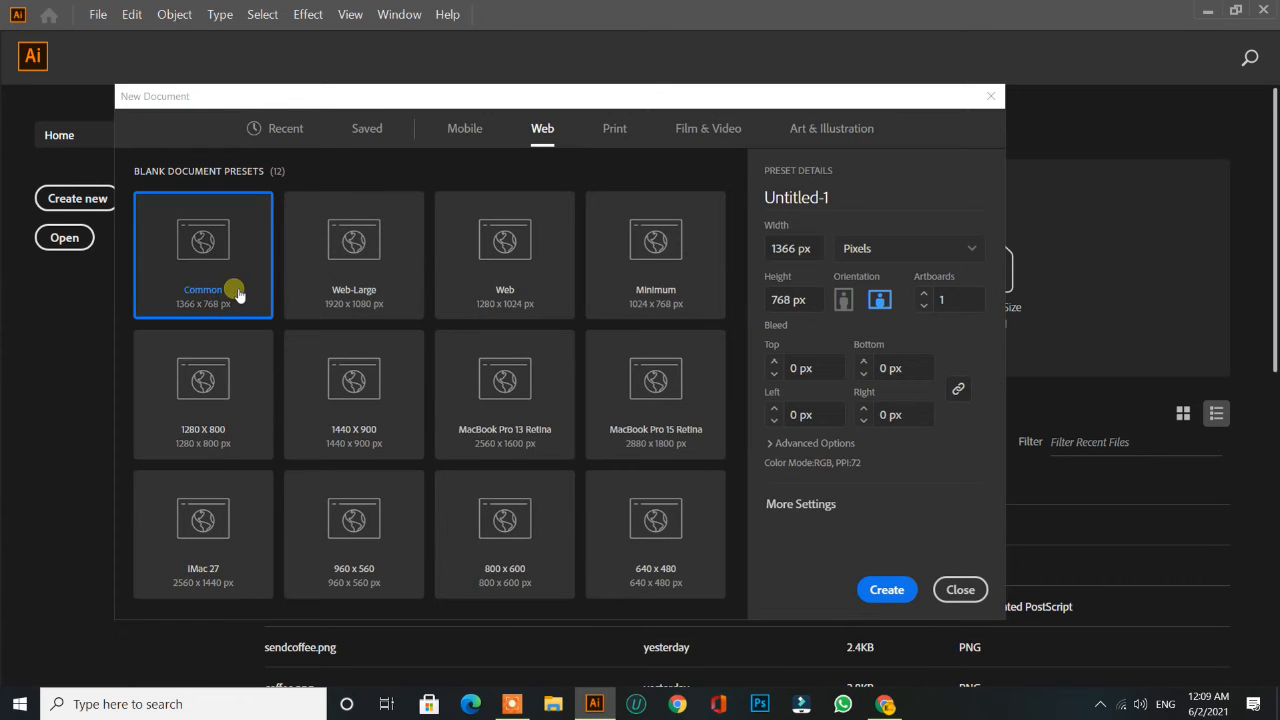
left_click(886, 592)
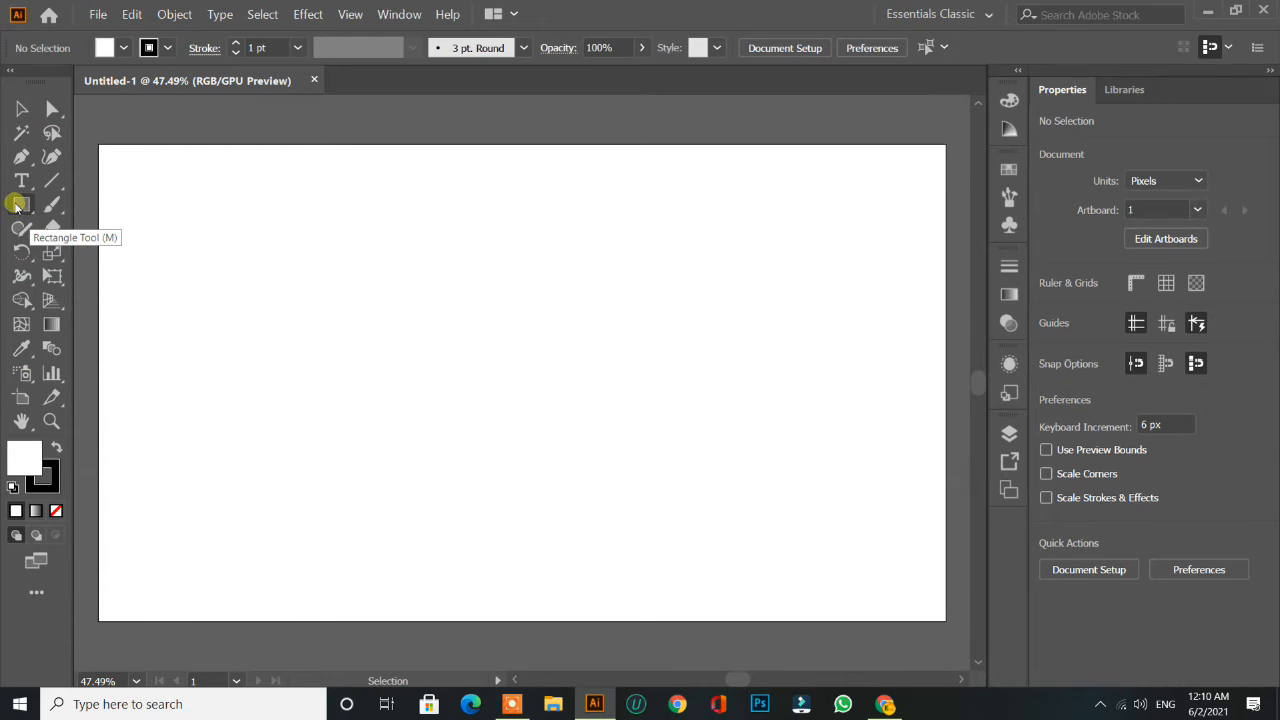
- Place a point-type text object with the placeholder text in the upper-middle area of the artboard
left_click(23, 205)
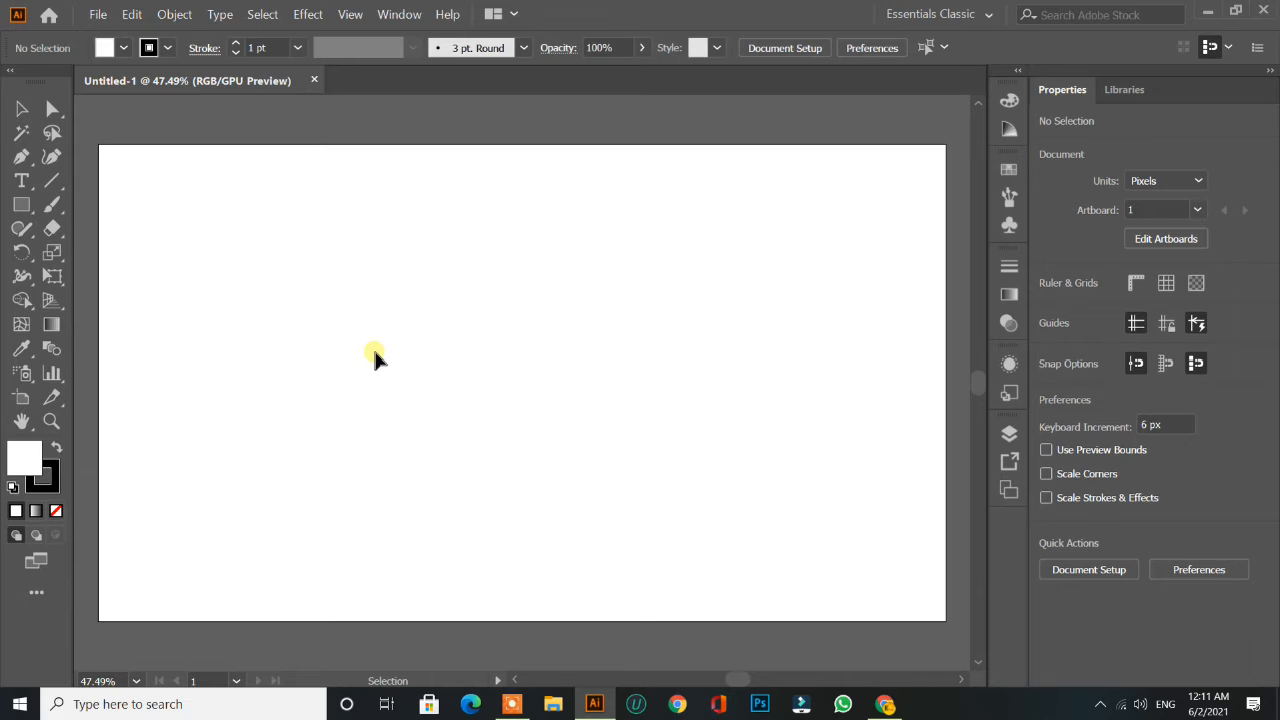
left_click(22, 179)
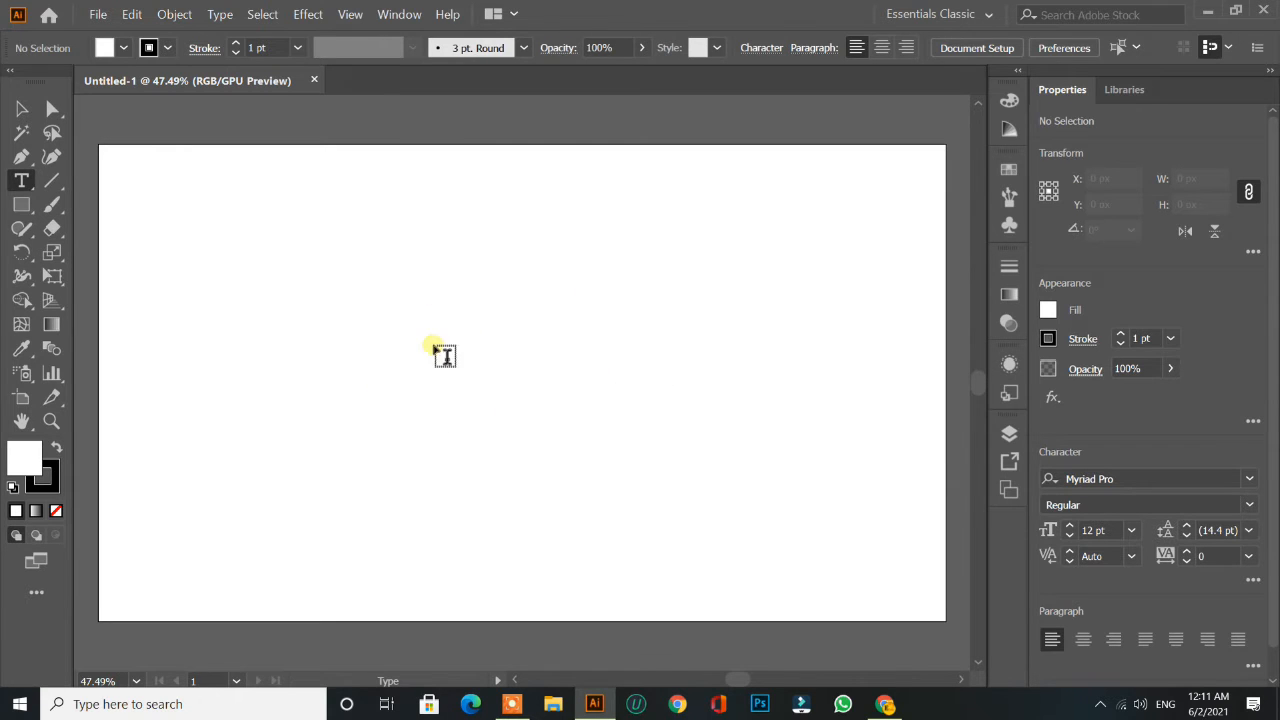
left_click(410, 338)
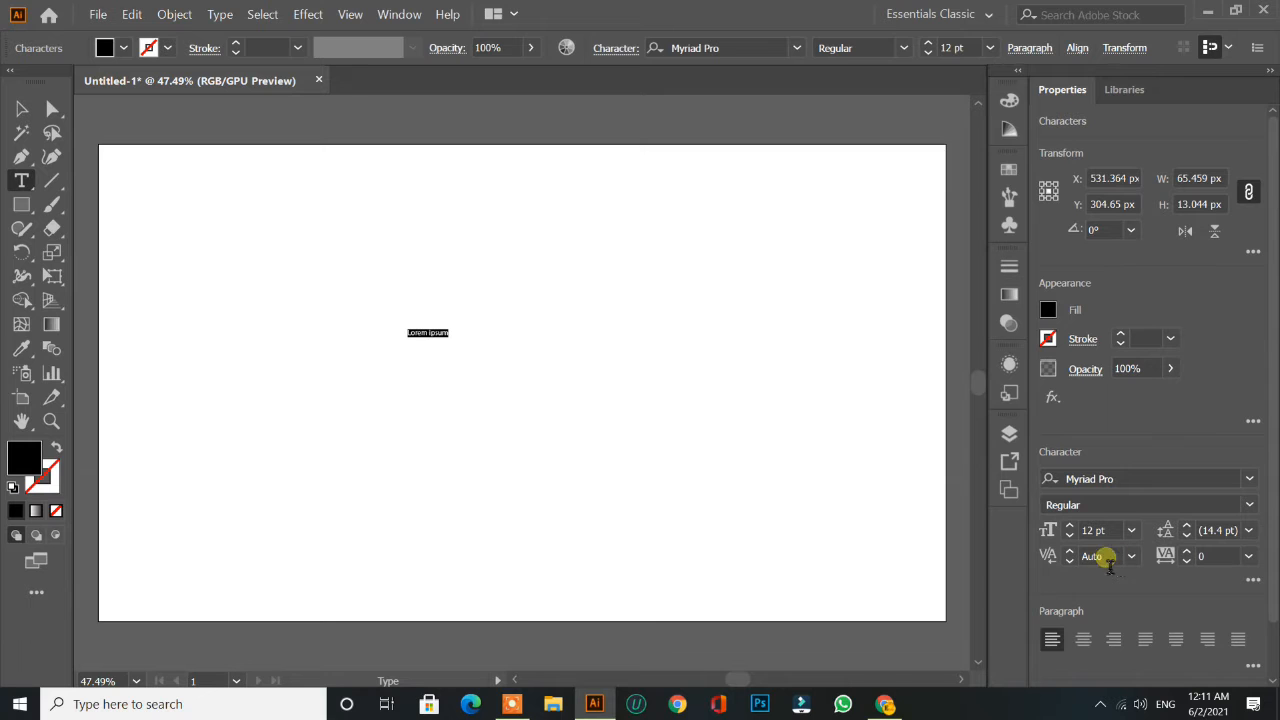
left_click(1251, 481)
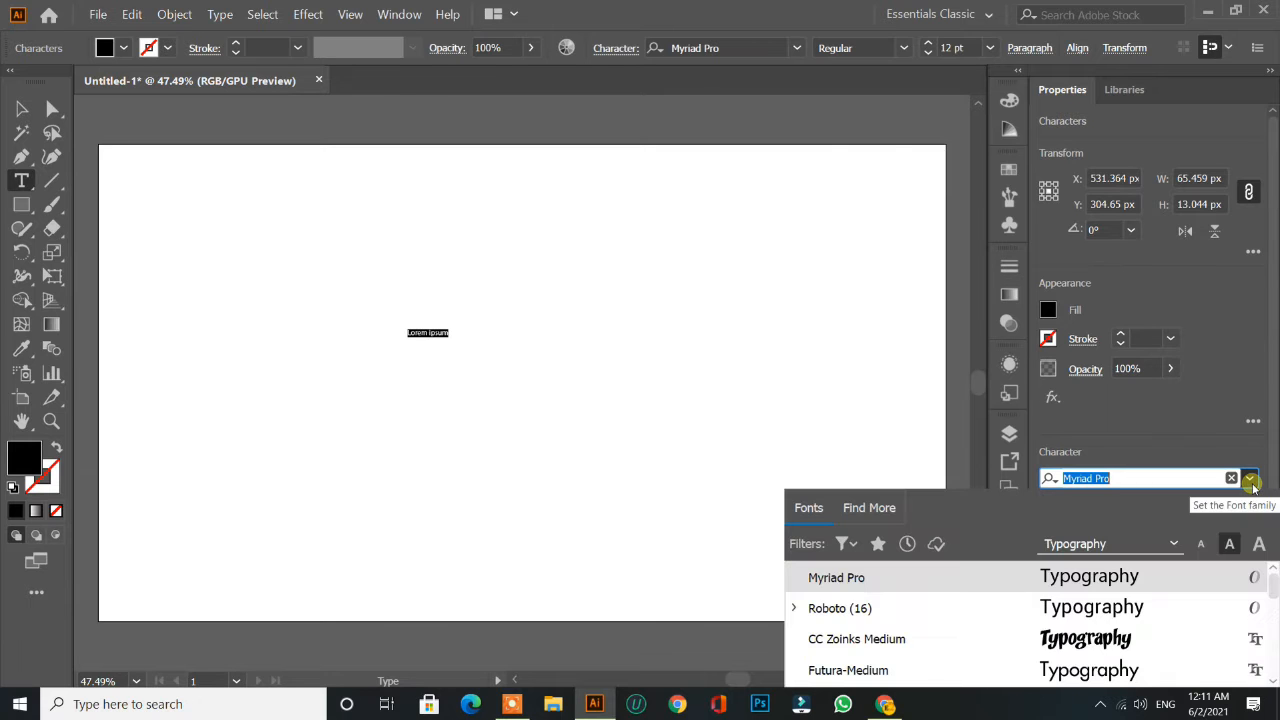
scroll(1086, 608, "up", 5)
left_click(1115, 437)
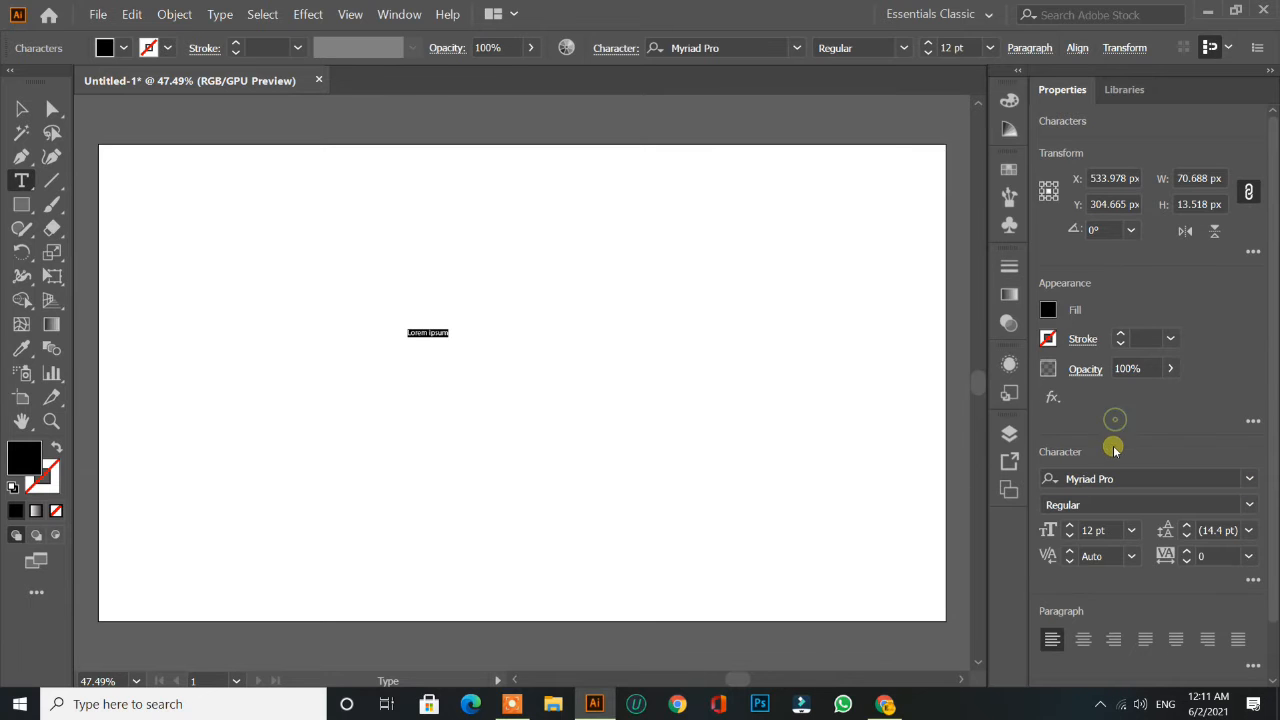
left_click(1244, 505)
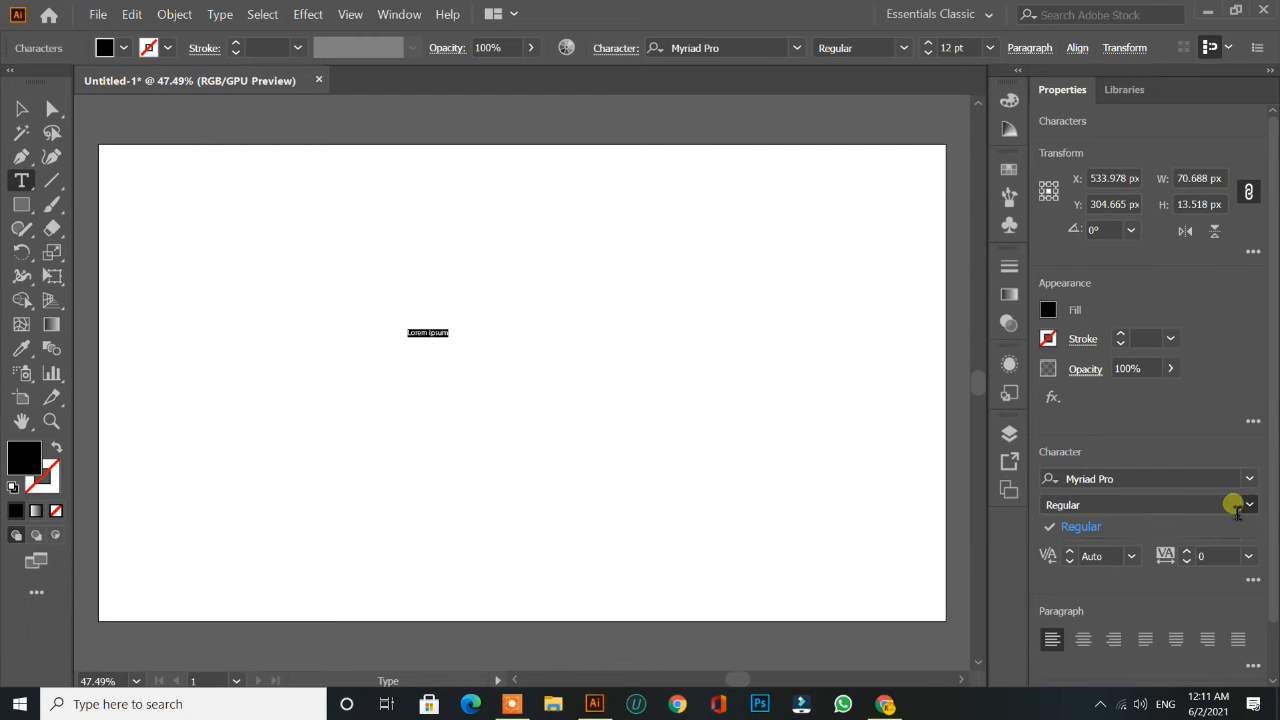
left_click(1246, 507)
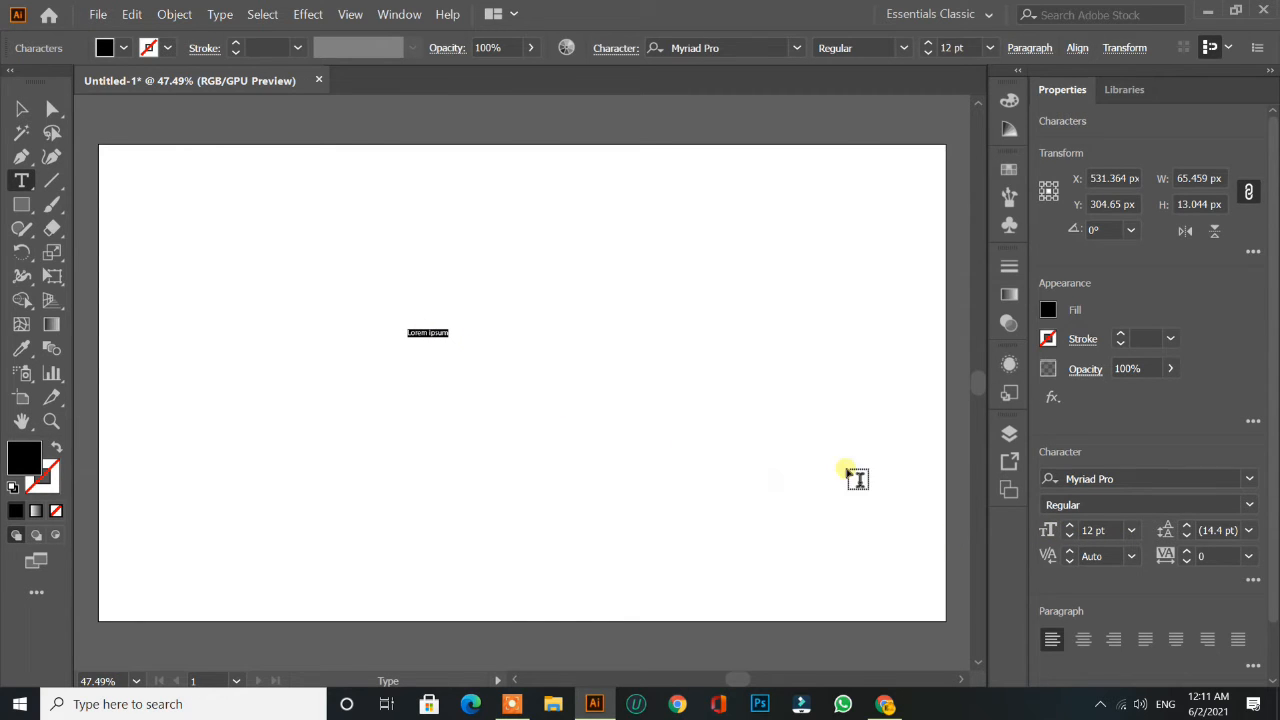
- Set the placeholder text's font size to 72 pt and move it left to about X 594, Y 287 px
left_click(418, 334)
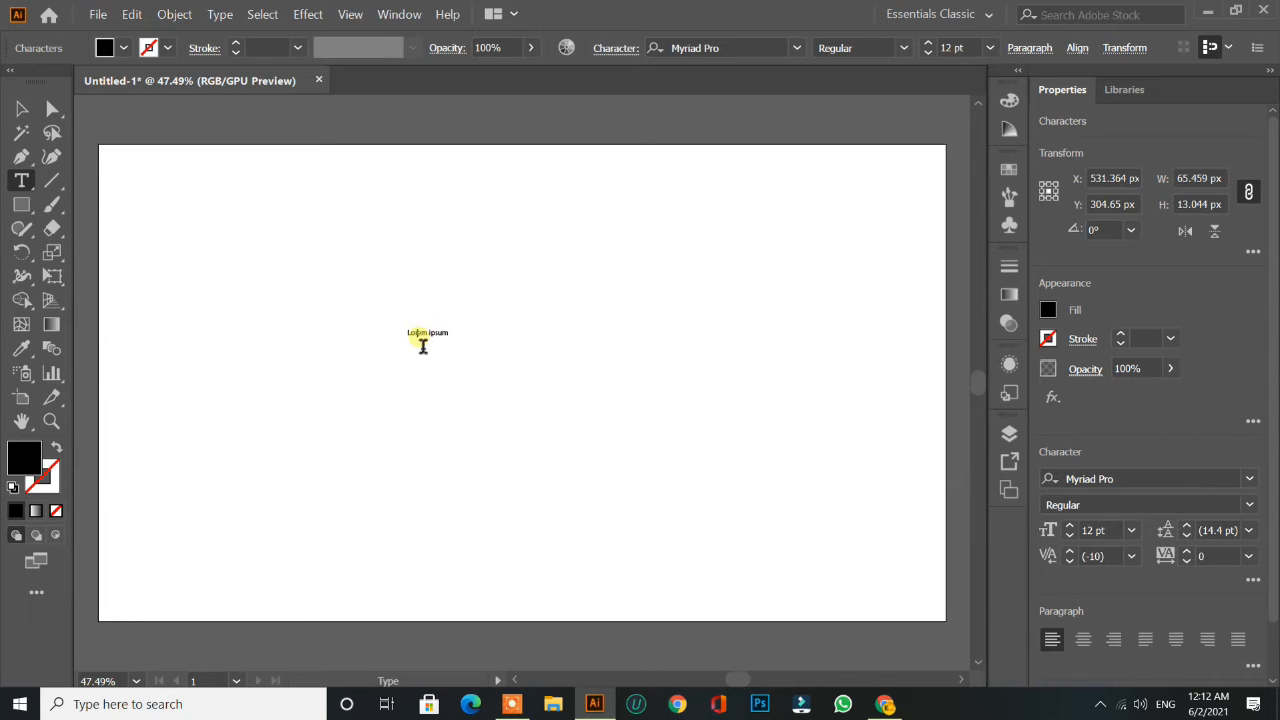
left_click_drag(426, 341, 441, 342)
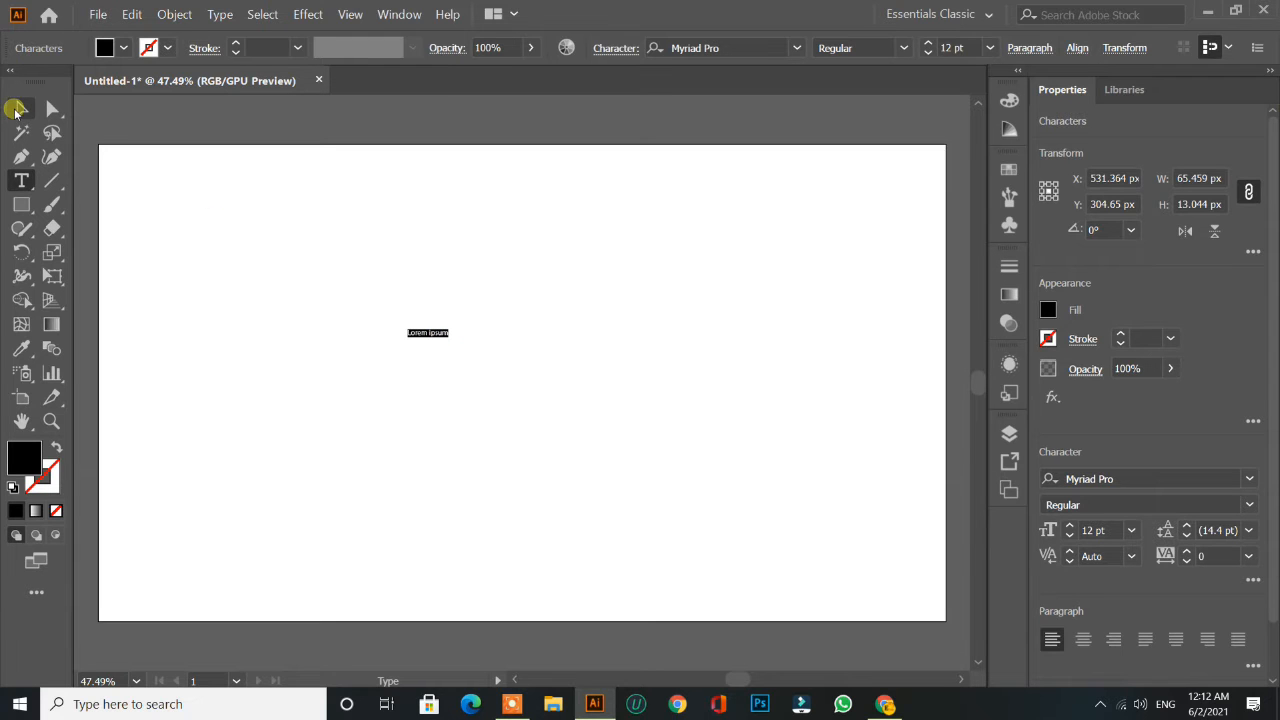
left_click(15, 110)
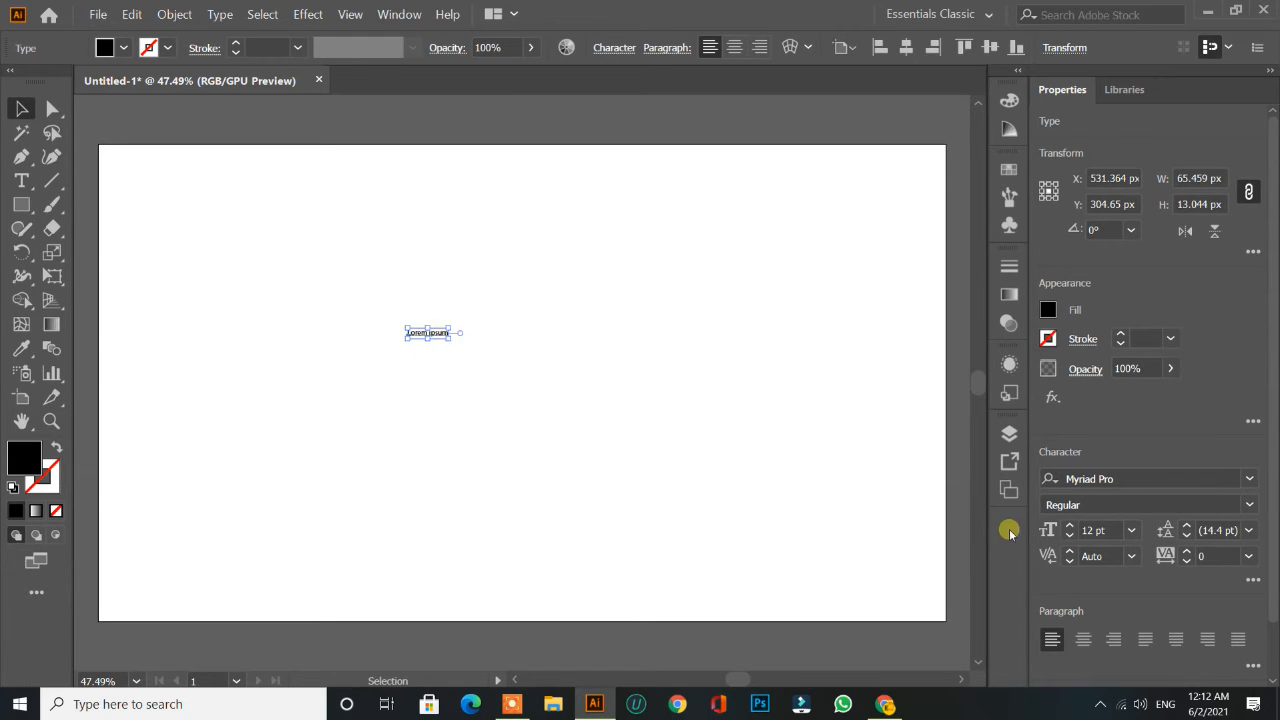
left_click(1132, 531)
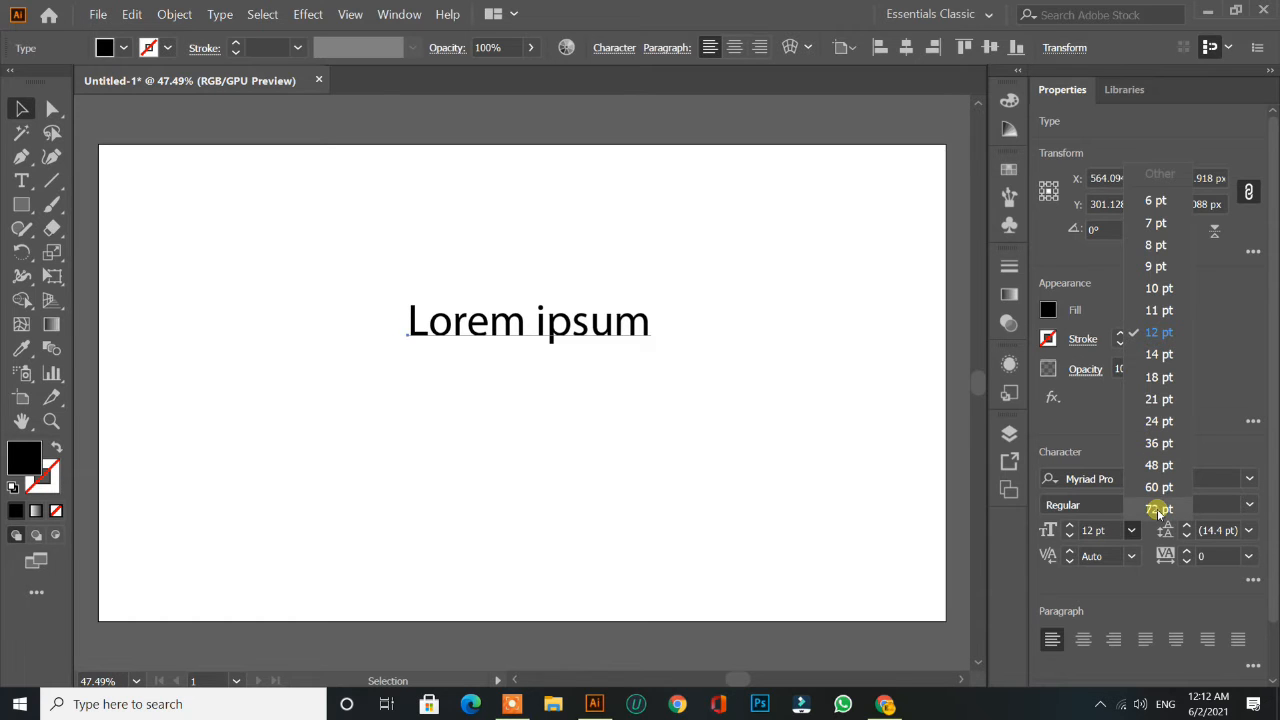
left_click(1158, 509)
left_click_drag(520, 314, 457, 318)
- Replace the placeholder text with "real estate" and move it to about X 600, Y 314 px
double_click(443, 325)
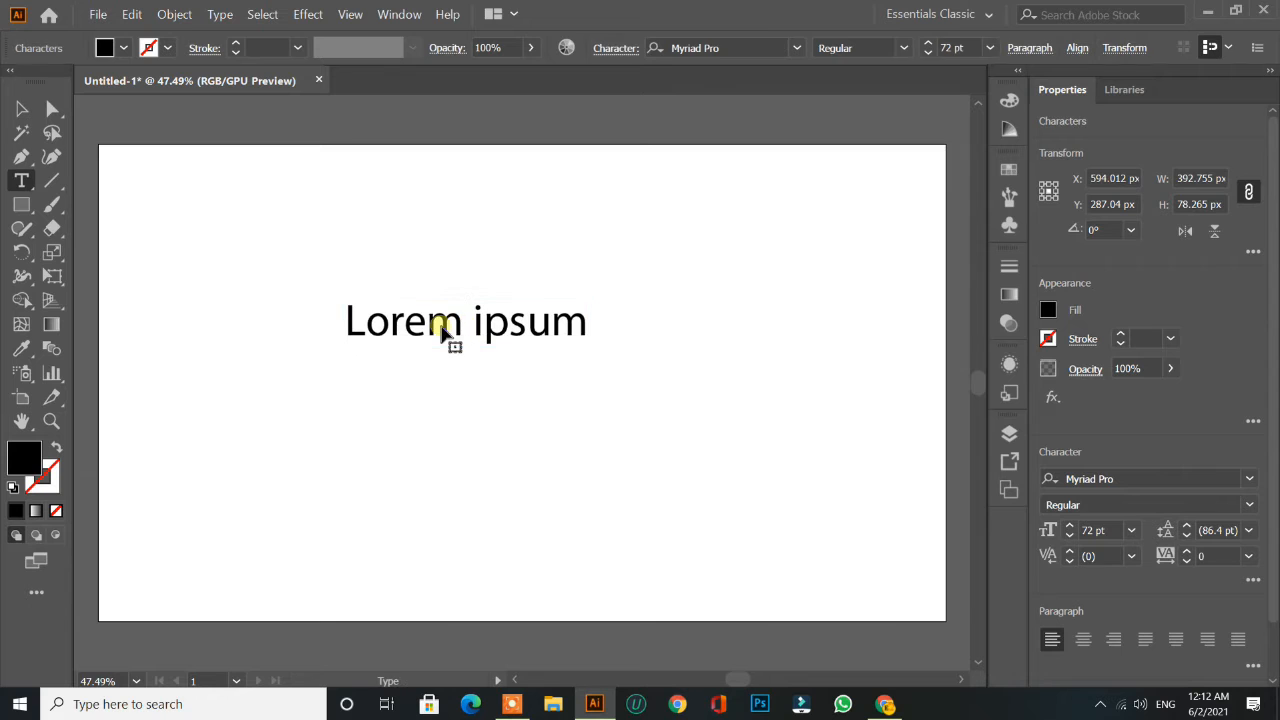
triple_click(442, 327)
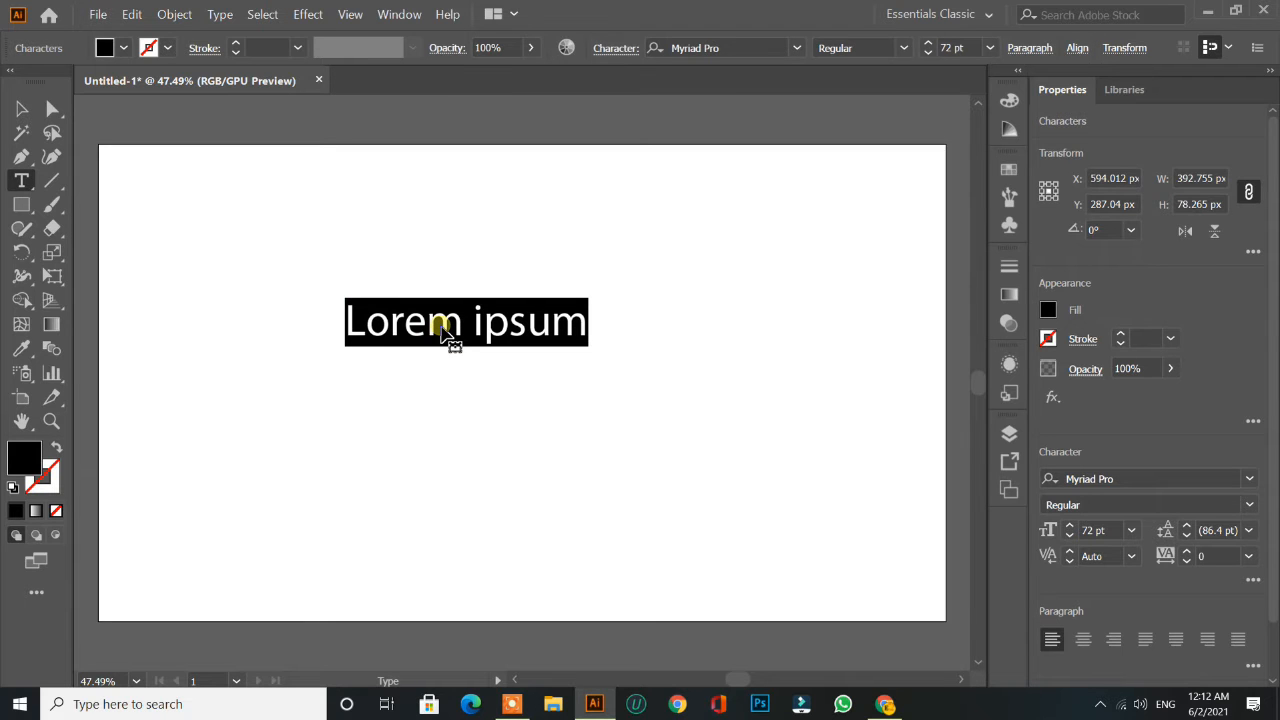
type("real estate")
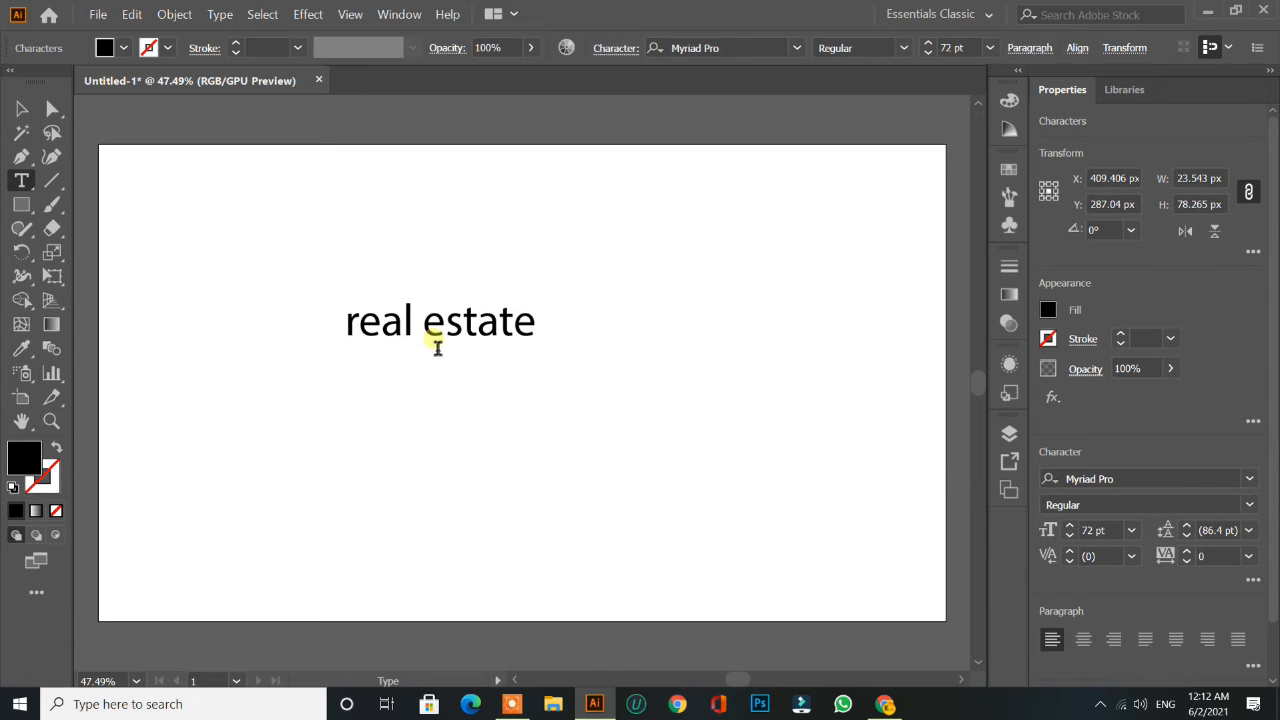
left_click(22, 111)
left_click_drag(418, 313, 447, 330)
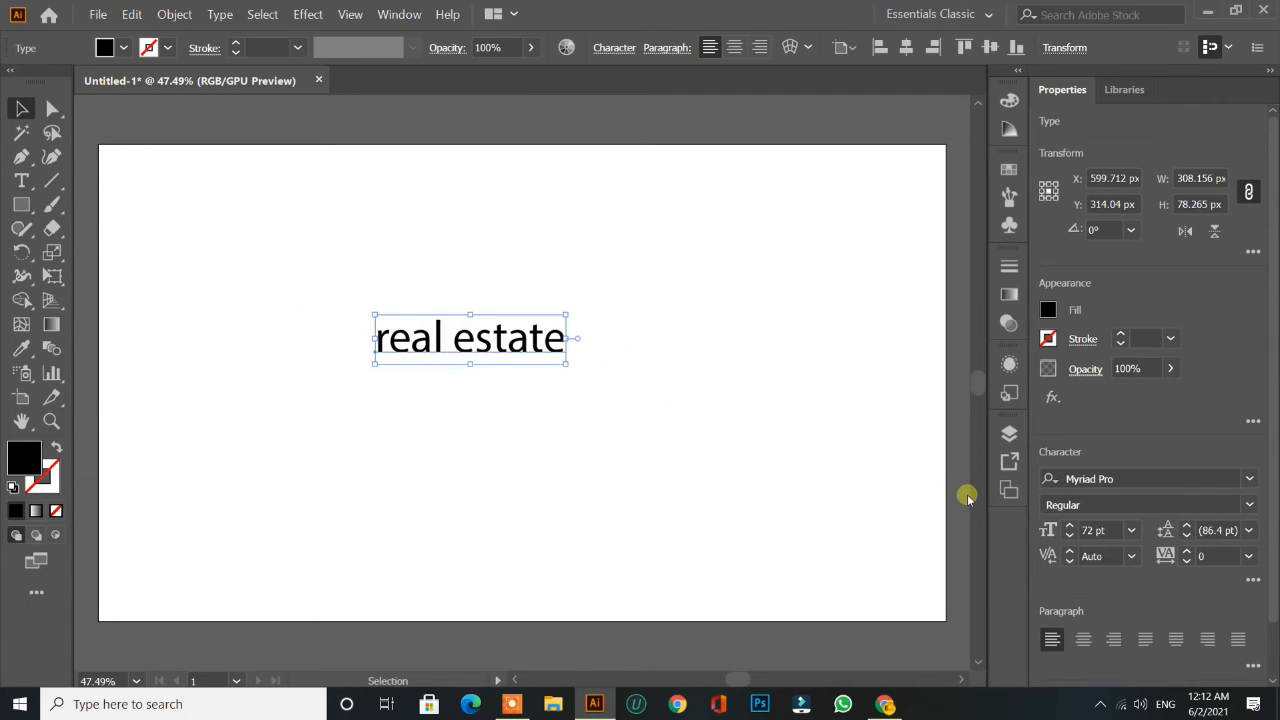
- Change the font of the "real estate" text to BigNoodleTitling
left_click(1249, 479)
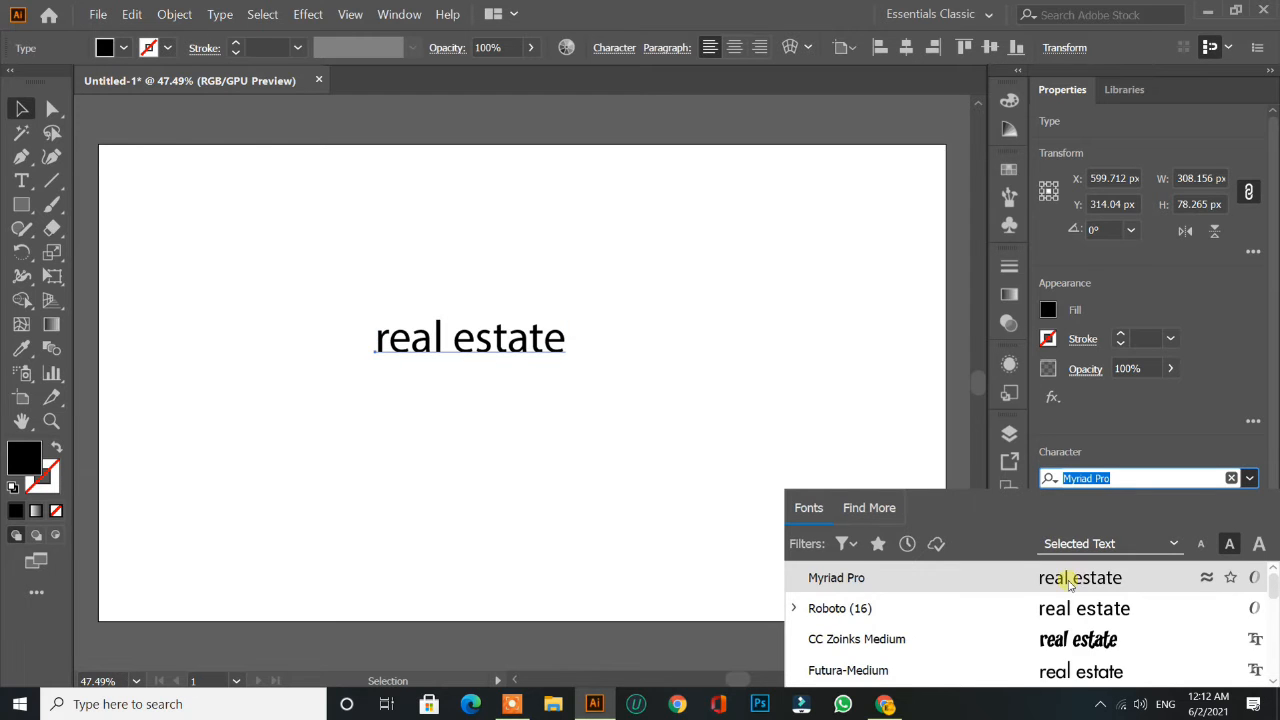
scroll(1056, 614, "down", 1)
scroll(1056, 650, "down", 15)
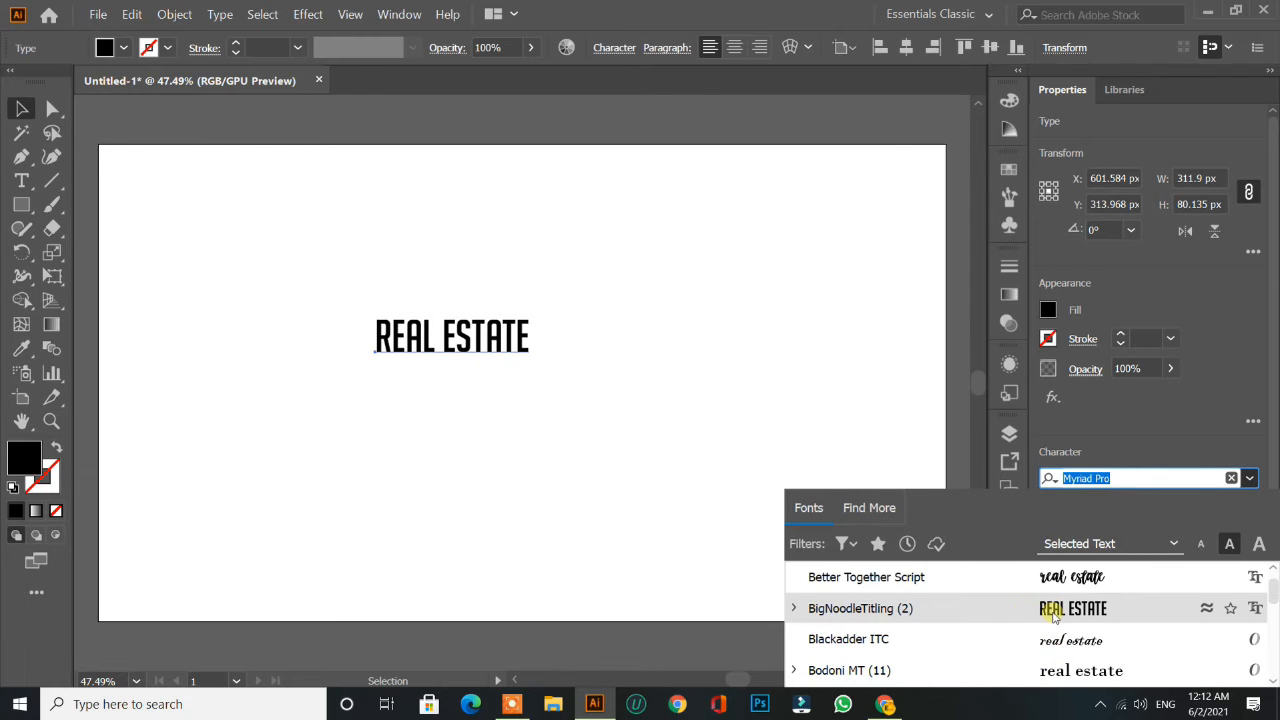
left_click(1062, 617)
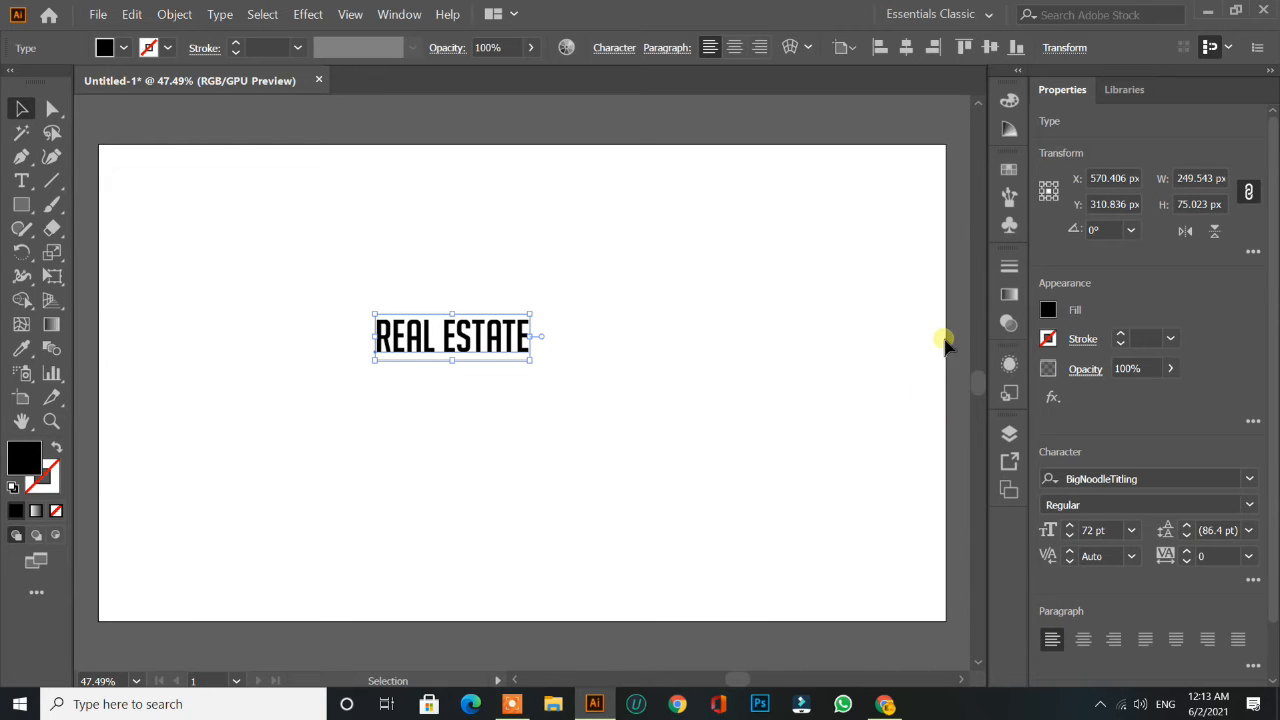
- Fill the "real estate" text with red EA1B1B and move it nearer the artboard's centre, to about X 671, Y 331 px
left_click(1048, 312)
left_click(1048, 312)
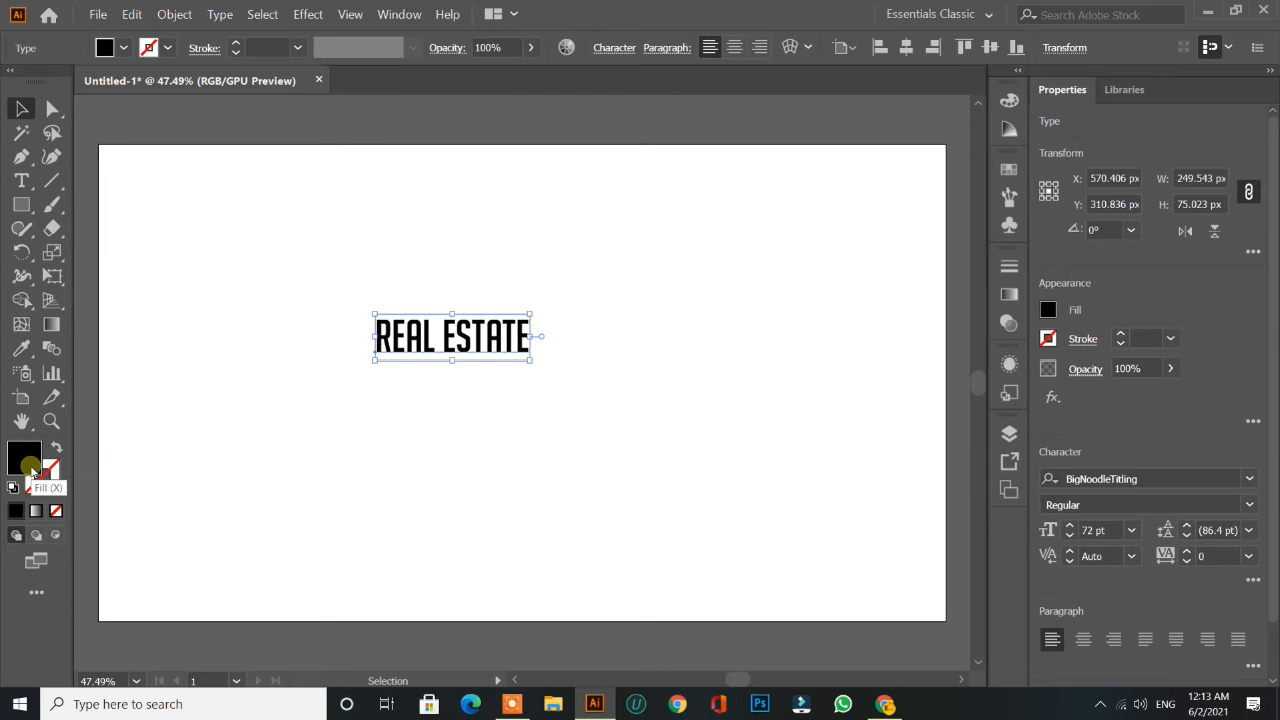
double_click(25, 458)
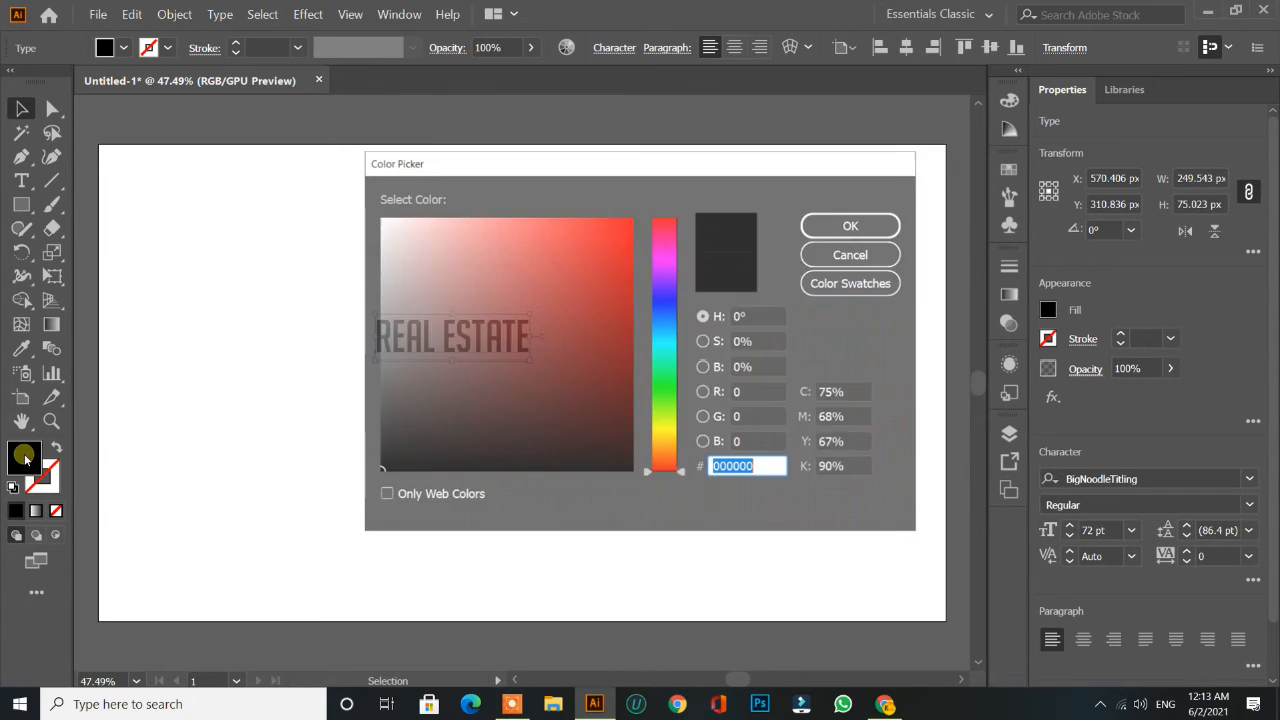
left_click(606, 321)
left_click_drag(606, 321, 629, 206)
left_click_drag(609, 164, 960, 149)
left_click(955, 247)
mouse_move(959, 250)
left_mouse_down()
mouse_move(968, 207)
mouse_move(964, 229)
left_mouse_up()
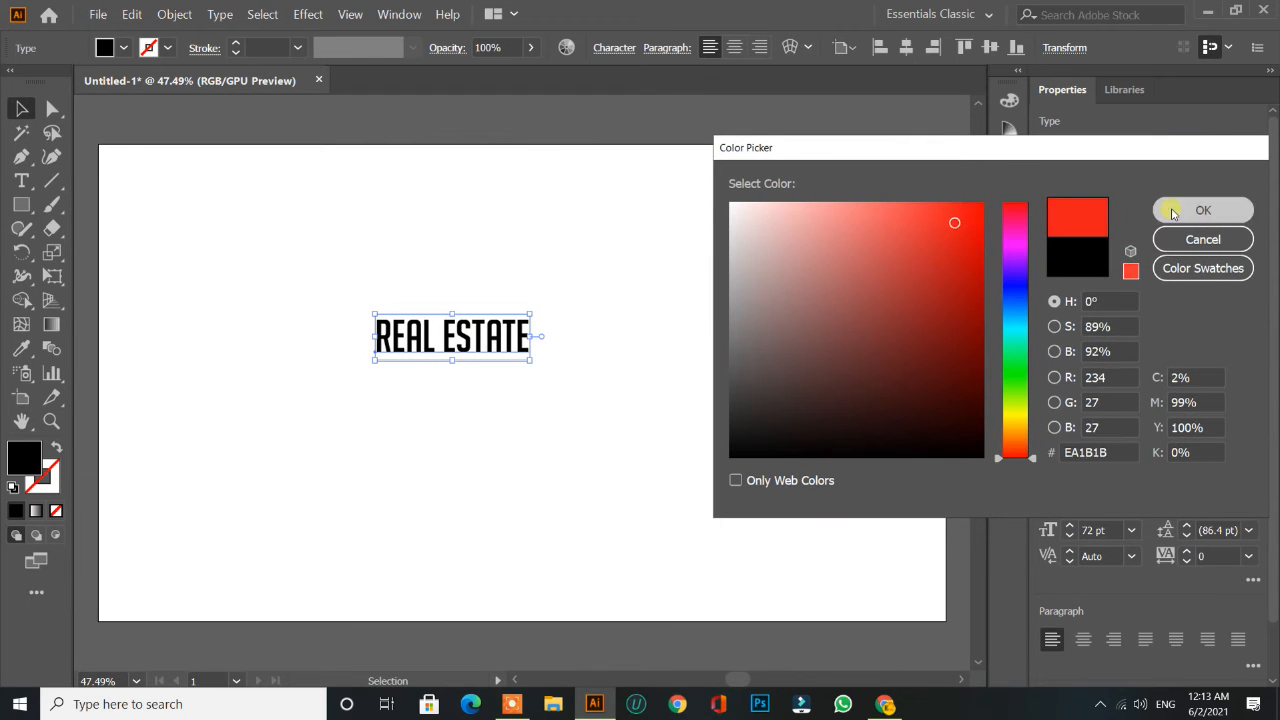
left_click(1203, 210)
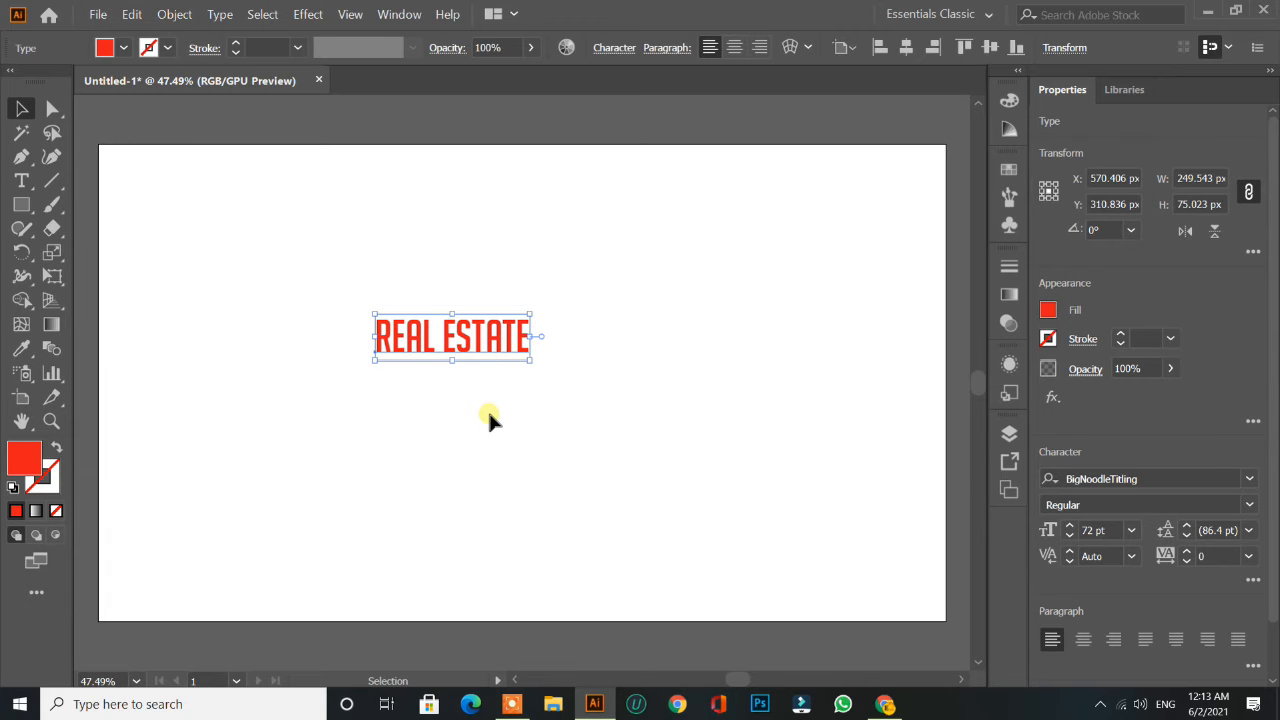
left_click(305, 250)
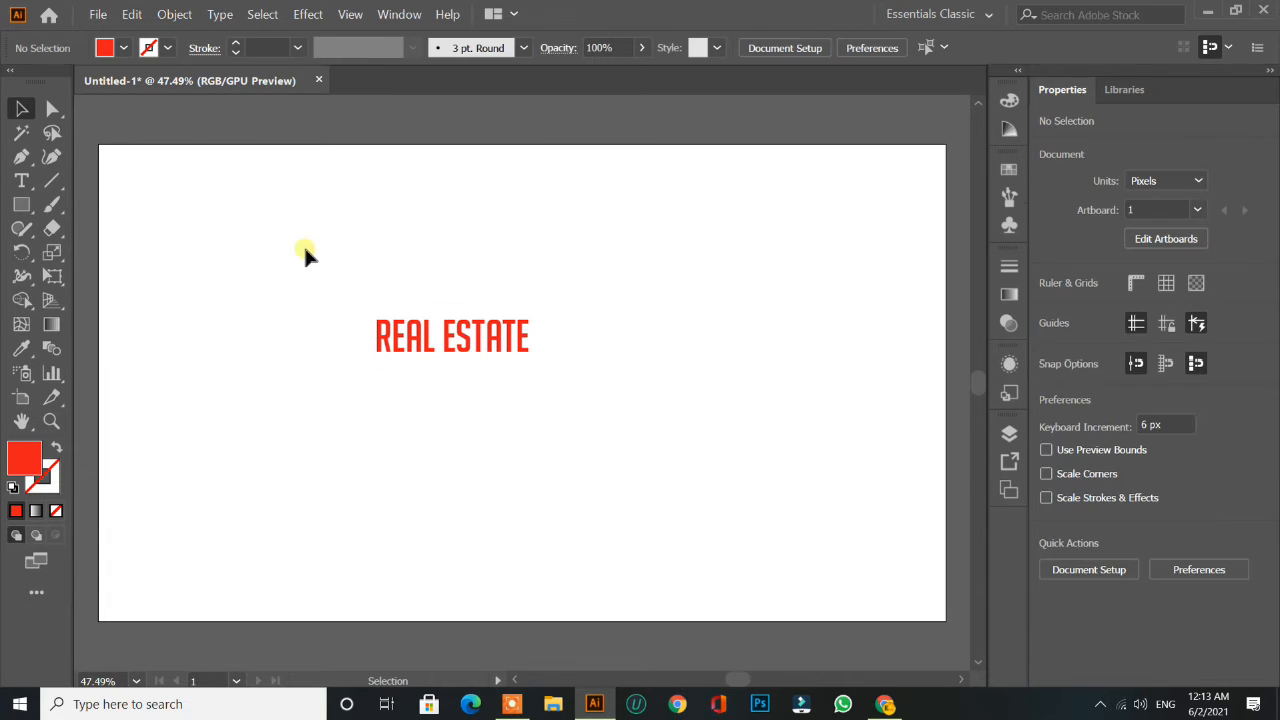
left_click_drag(418, 347, 480, 360)
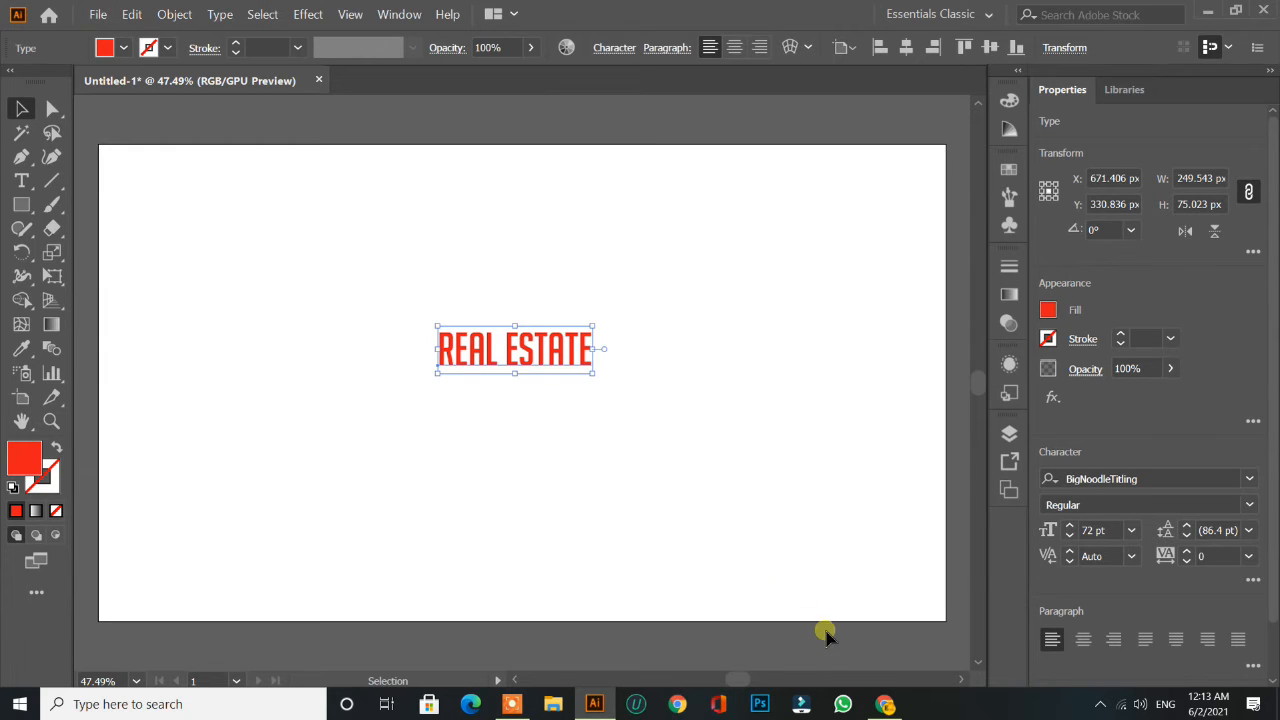
- Switch to the Freepik site in the Chrome browser and search all resources for "real estate logo"
left_click(885, 704)
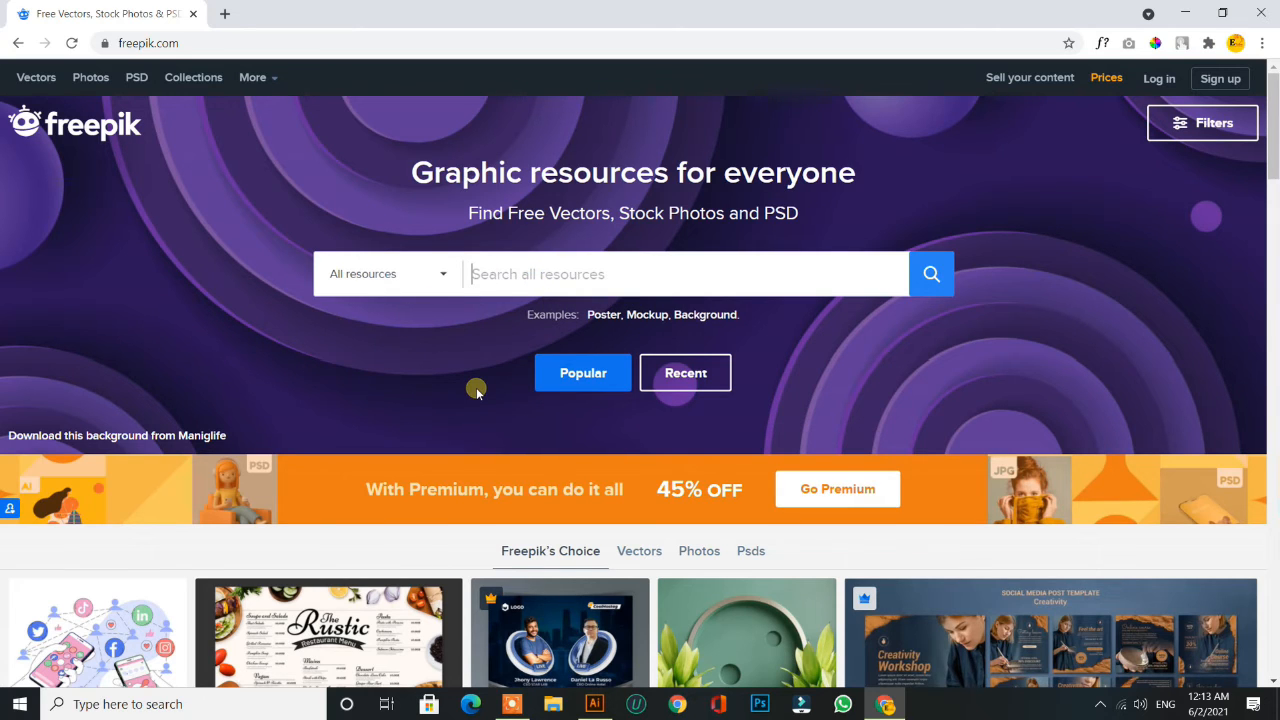
type("real")
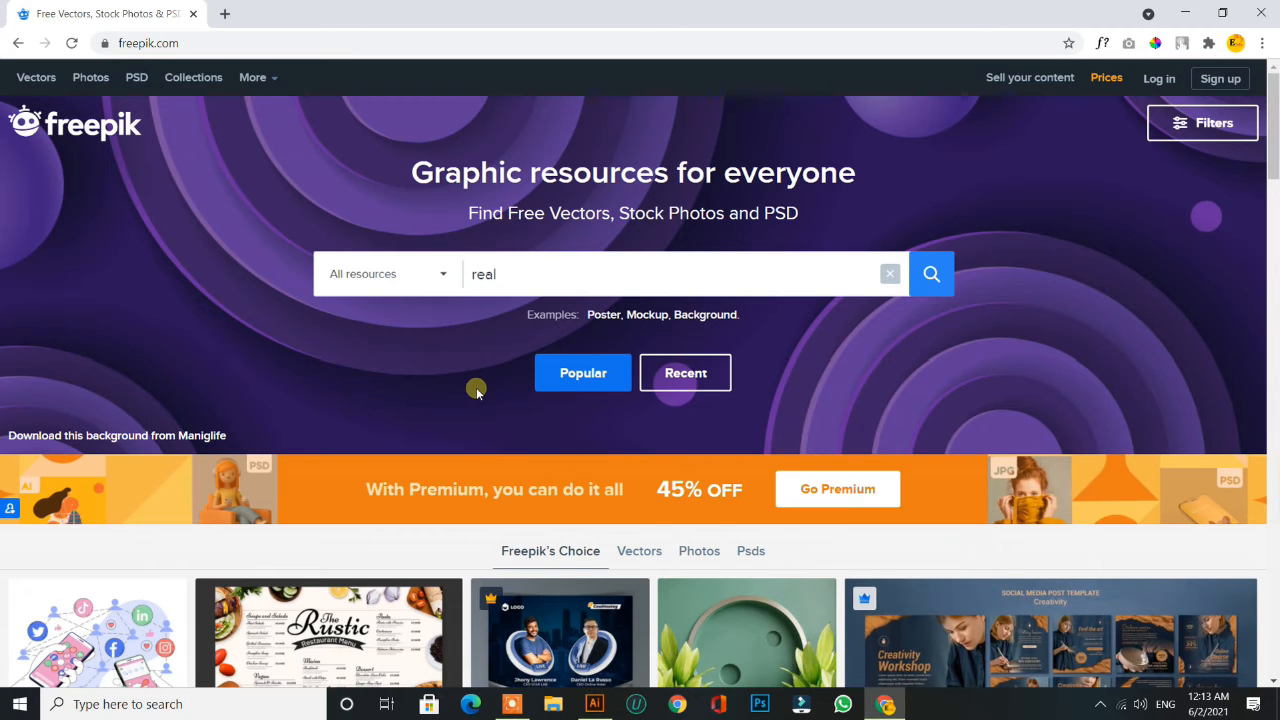
type(" es")
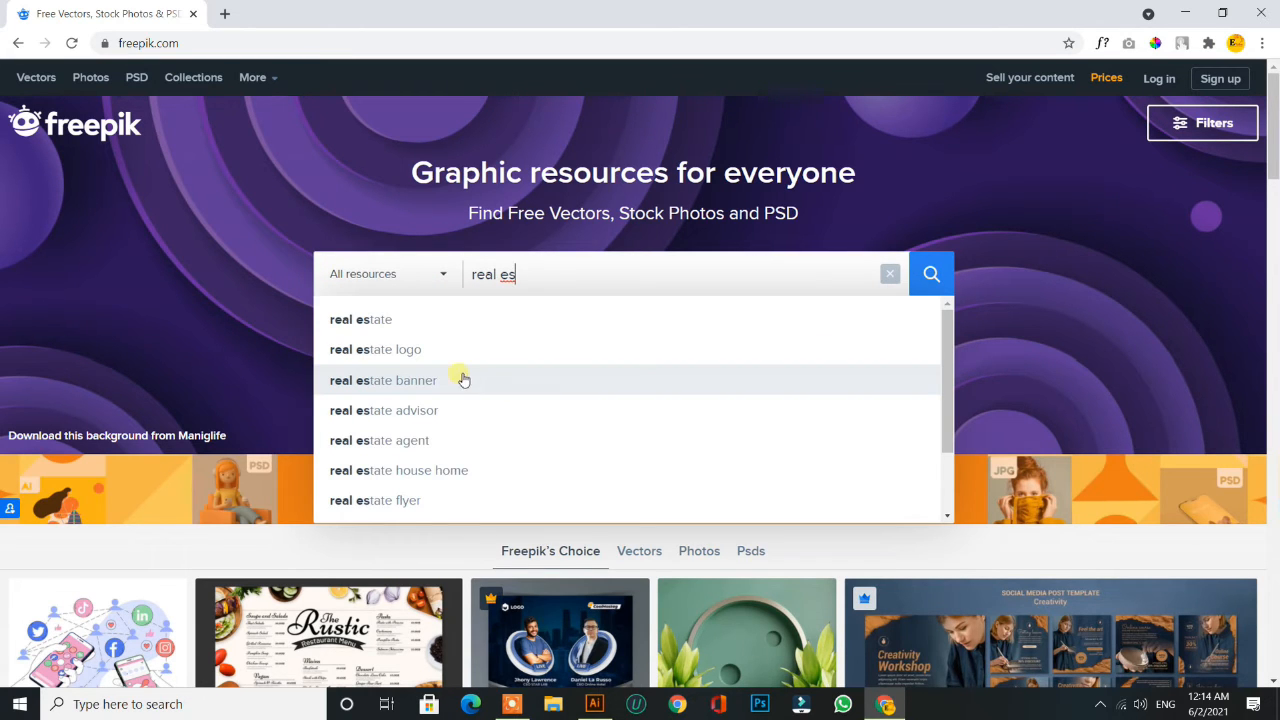
left_click(427, 352)
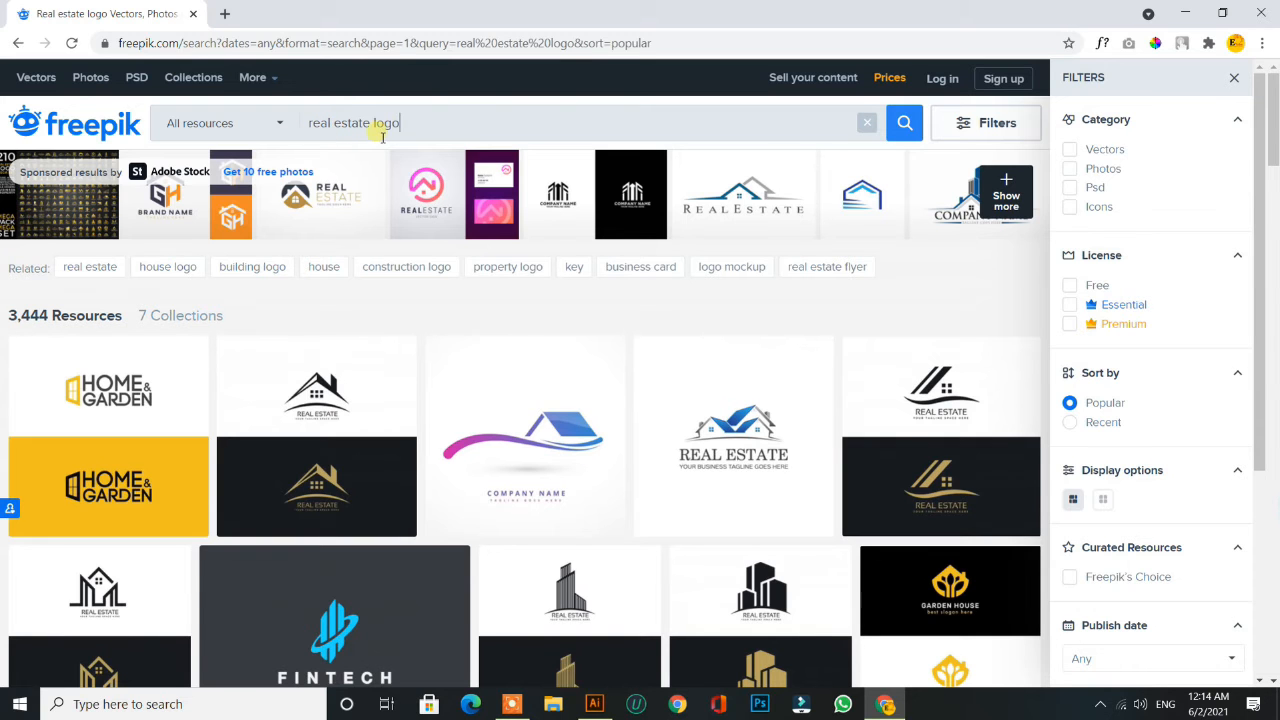
- Browse the real estate logo search results for a suitable design
scroll(393, 177, "down", 1)
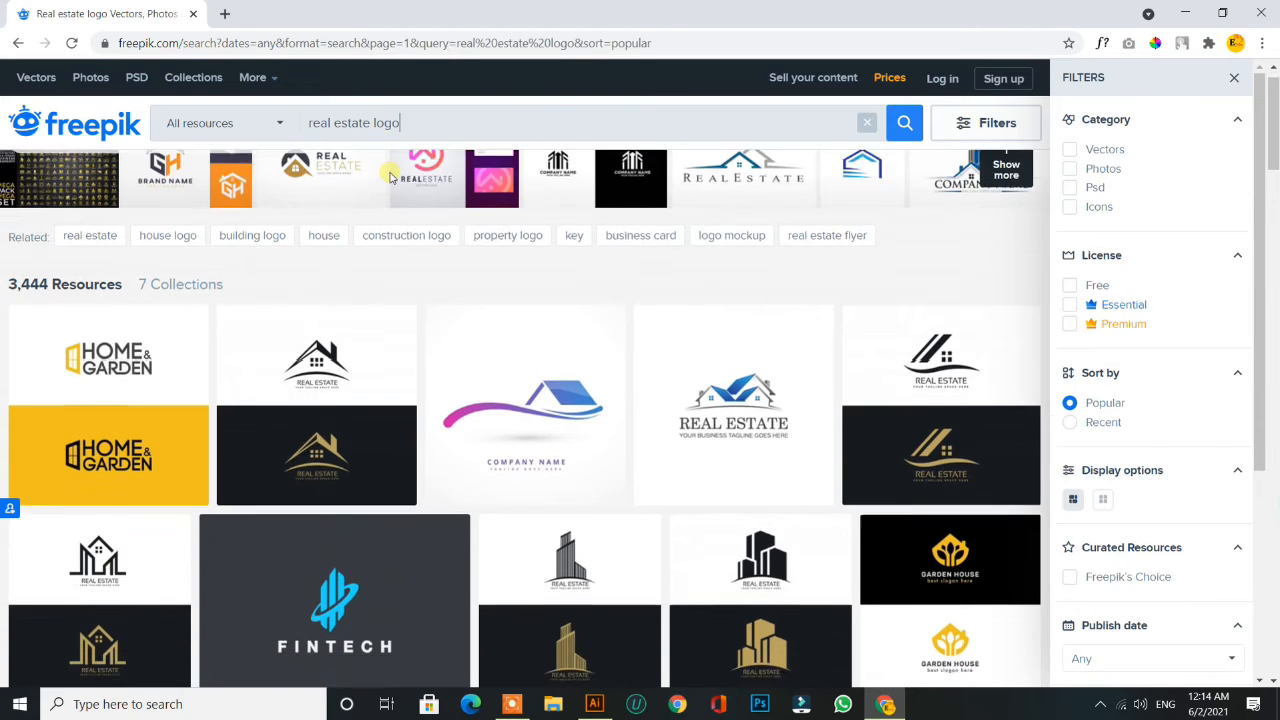
scroll(393, 190, "down", 6)
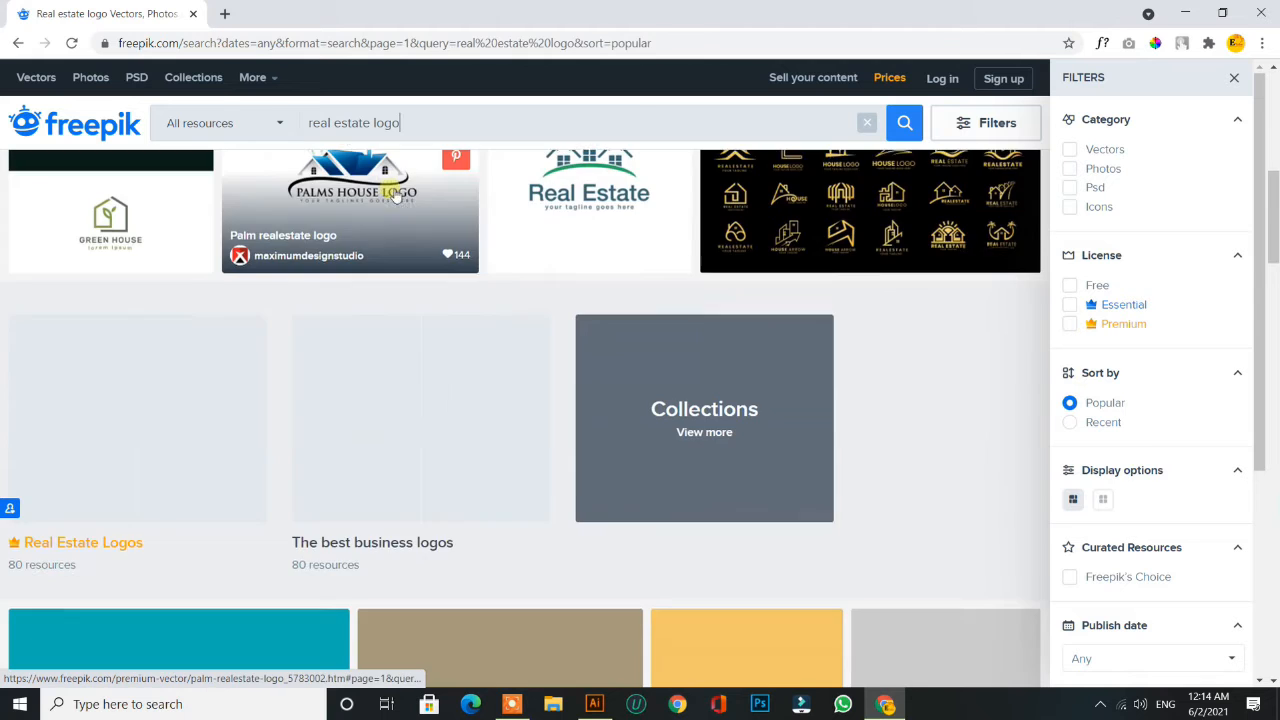
scroll(355, 185, "up", 7)
scroll(325, 194, "down", 3)
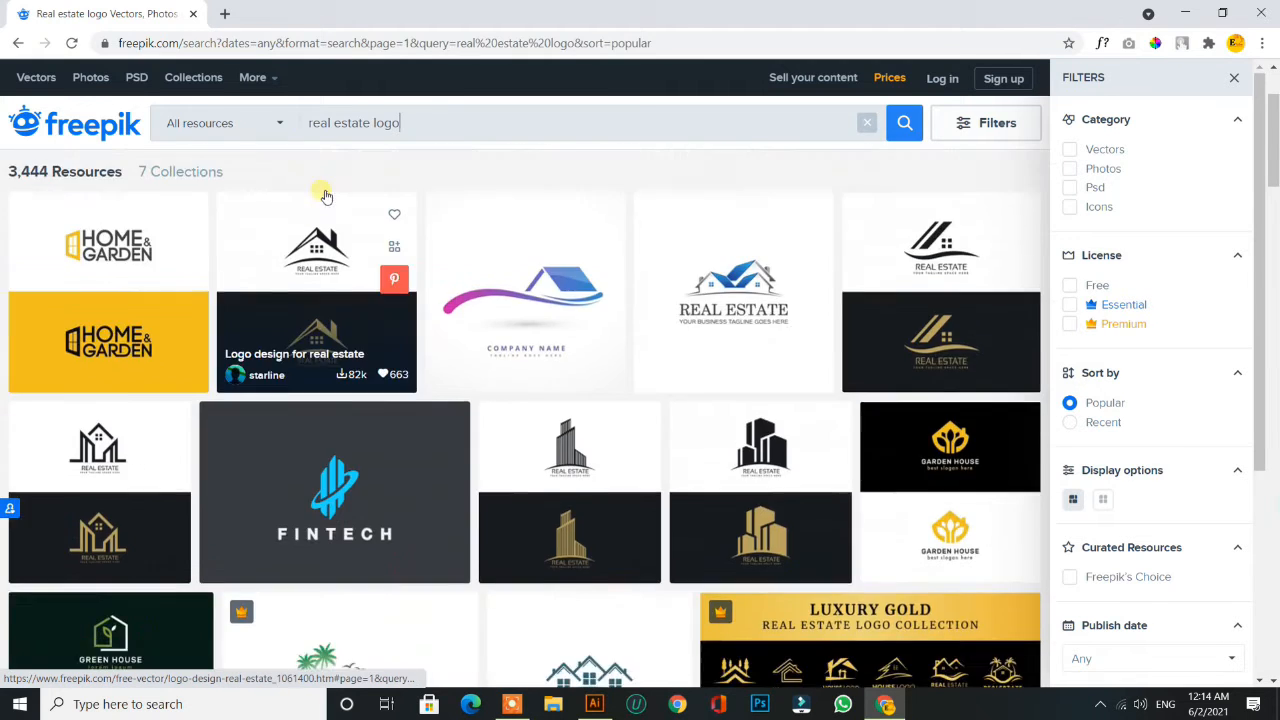
scroll(325, 196, "up", 2)
scroll(325, 195, "up", 1)
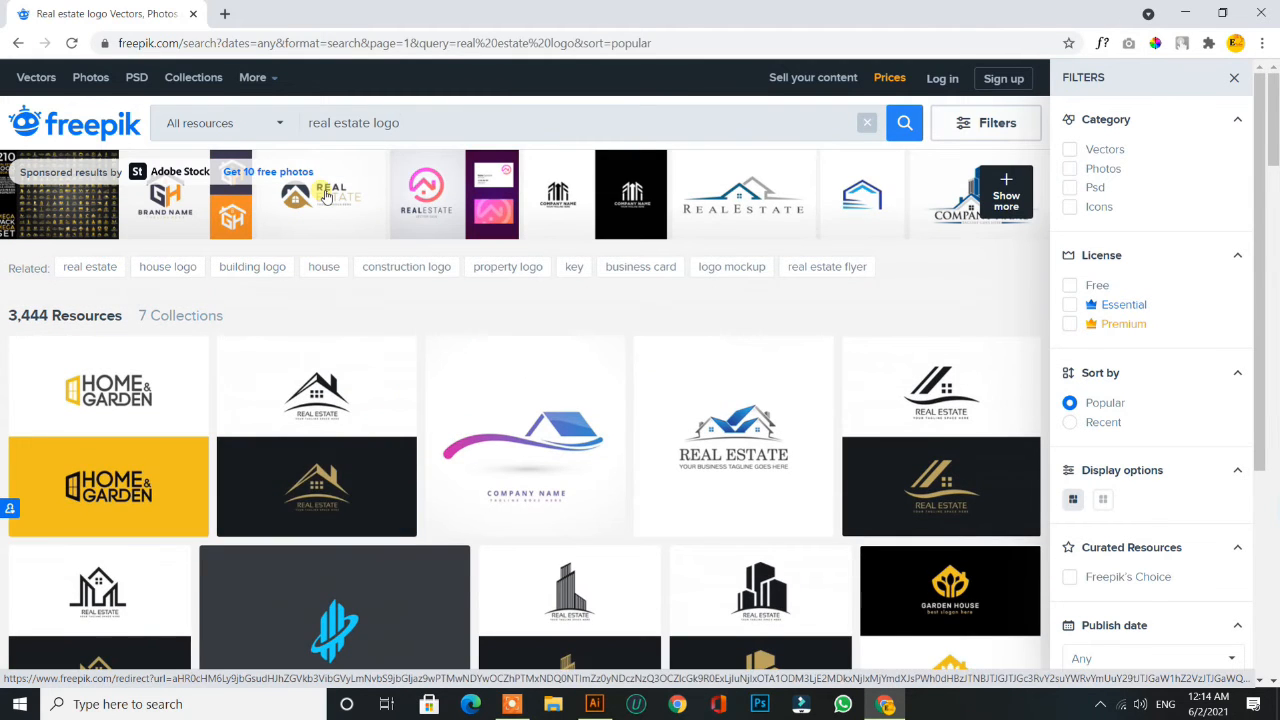
scroll(322, 192, "down", 6)
scroll(321, 190, "down", 3)
scroll(321, 190, "up", 3)
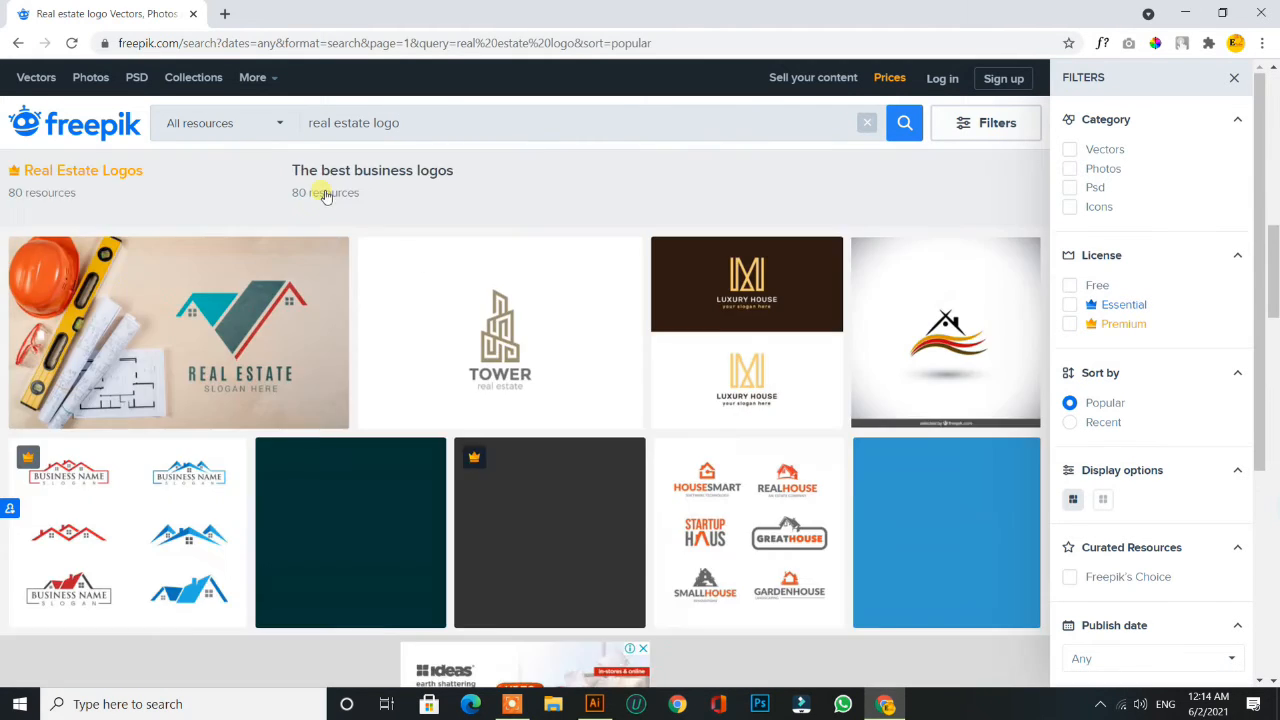
scroll(321, 190, "down", 5)
scroll(321, 192, "up", 6)
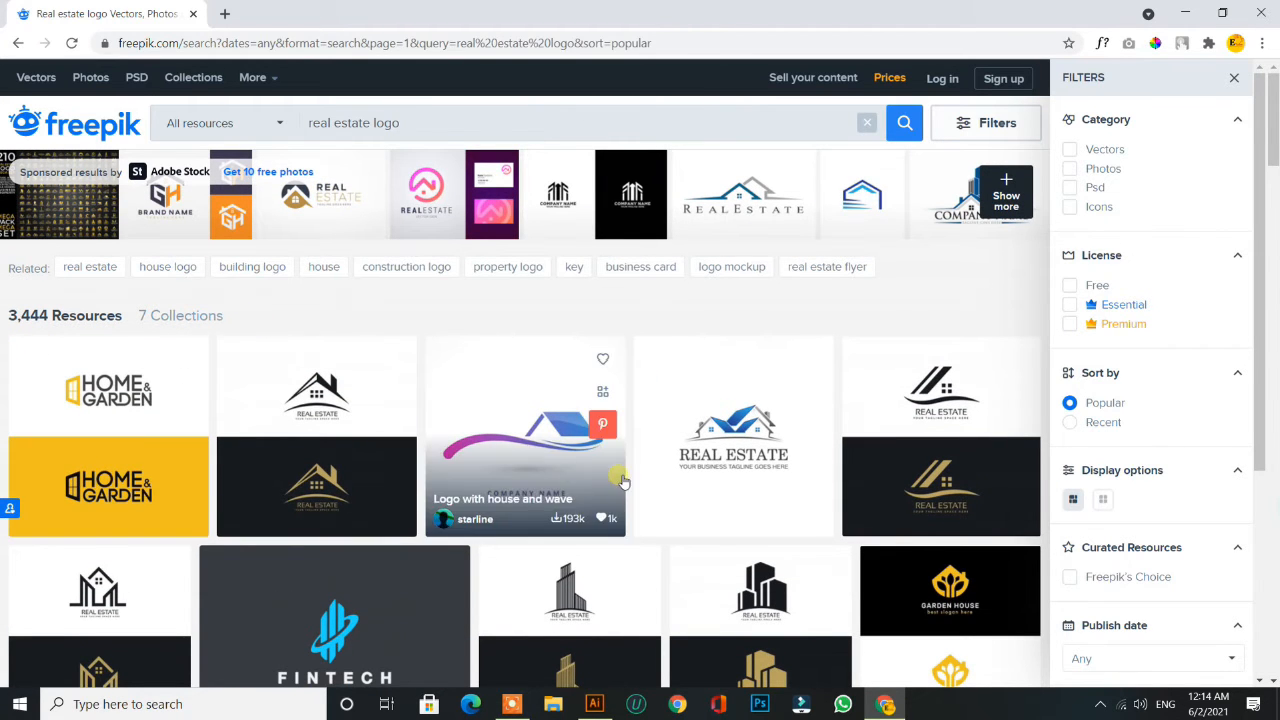
scroll(890, 460, "down", 2)
scroll(903, 475, "down", 20)
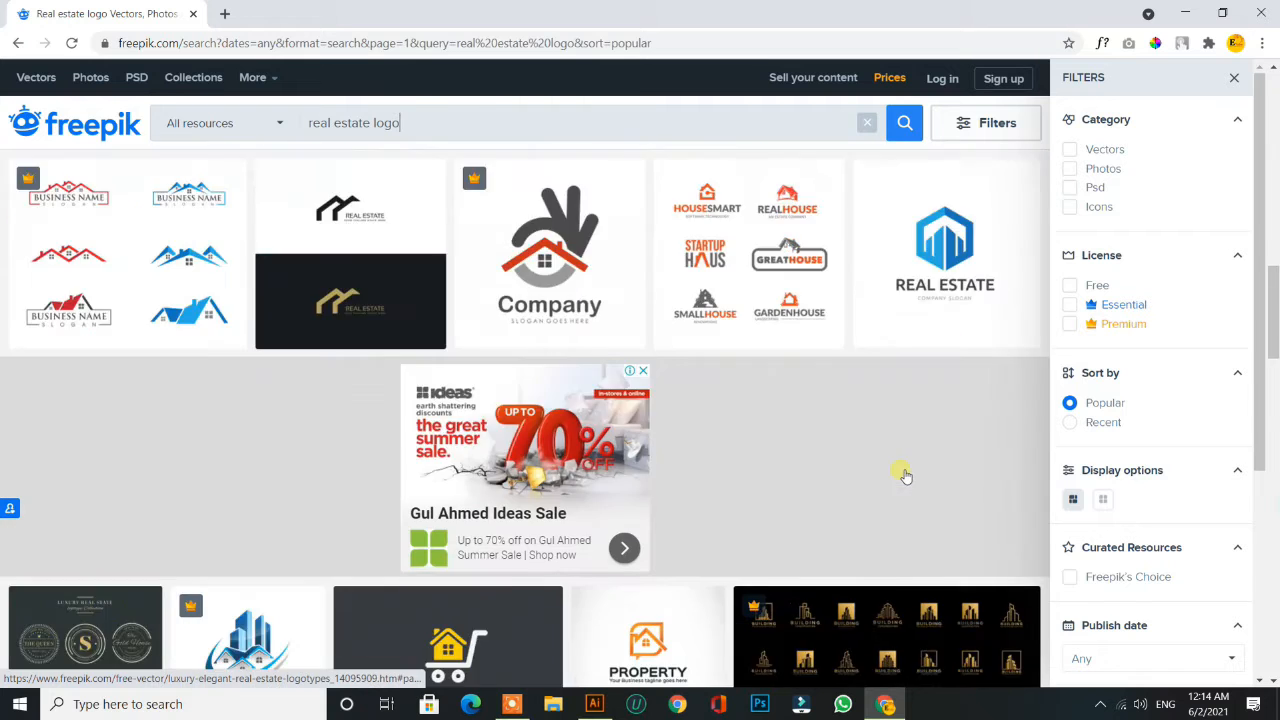
scroll(901, 473, "up", 15)
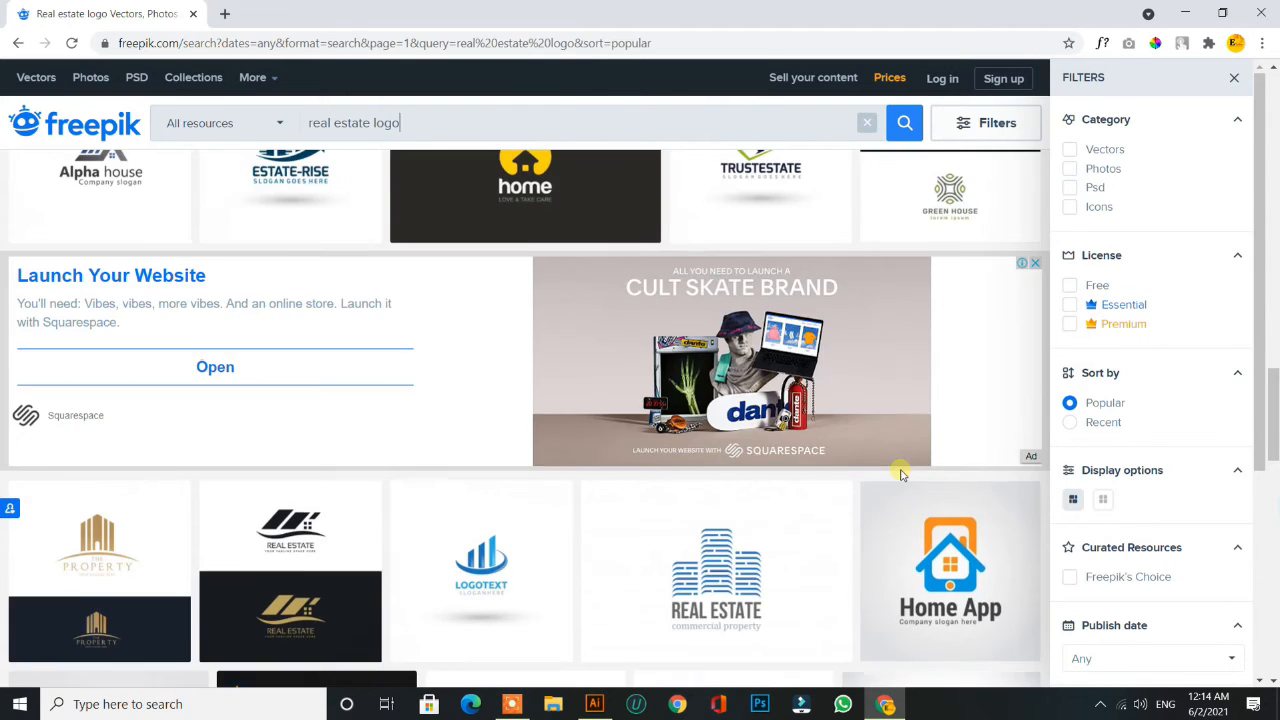
scroll(901, 473, "up", 10)
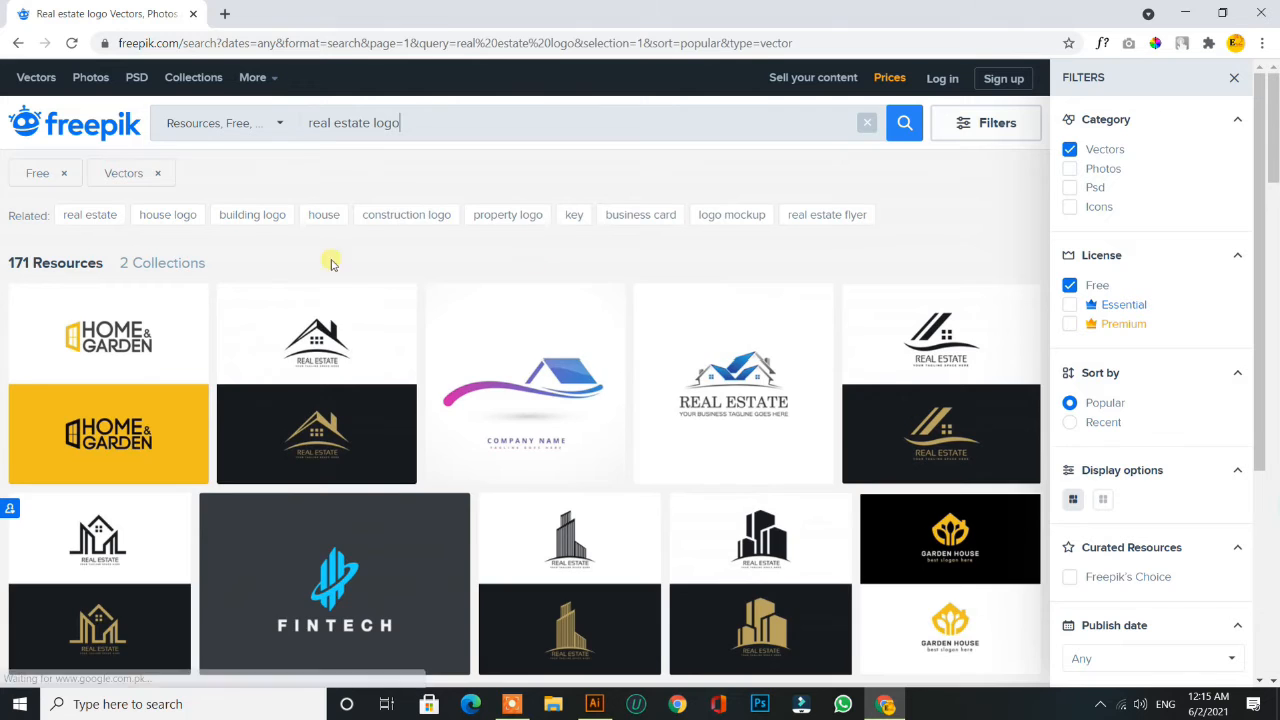
- Look through the free vector results and open the Real Estate logo with three houses above a green arc
scroll(525, 420, "down", 3)
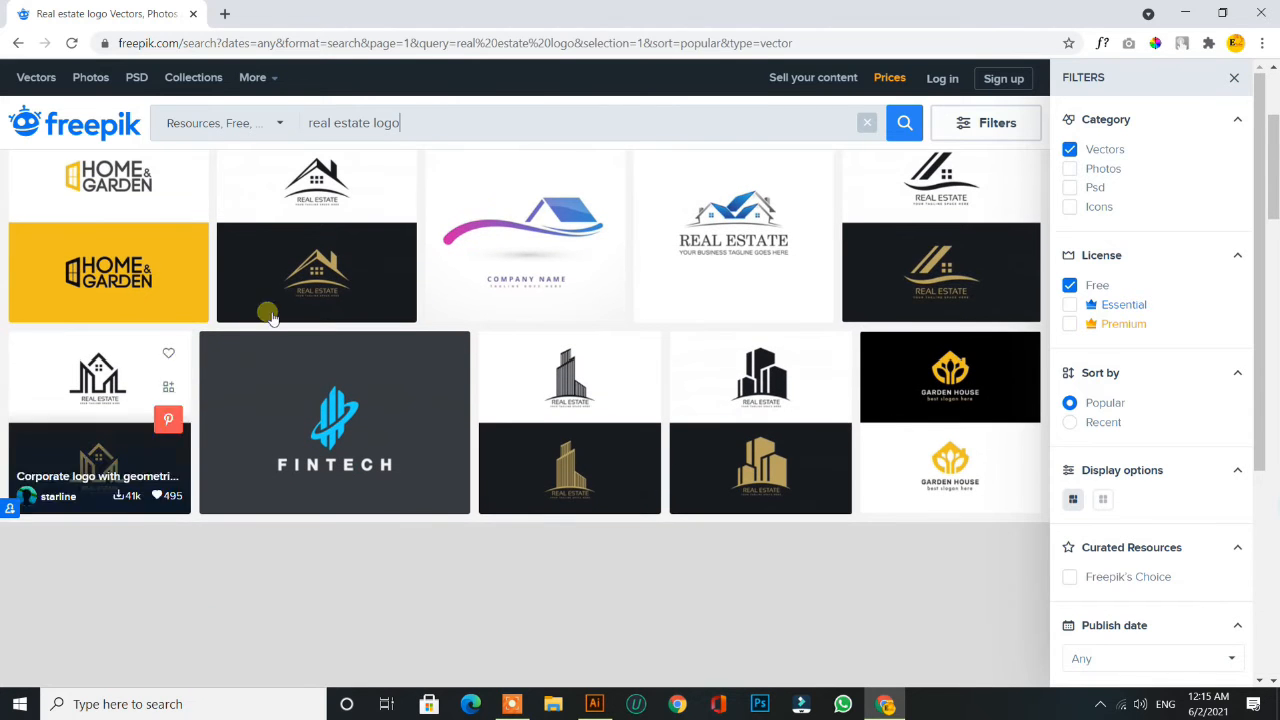
scroll(108, 270, "up", 3)
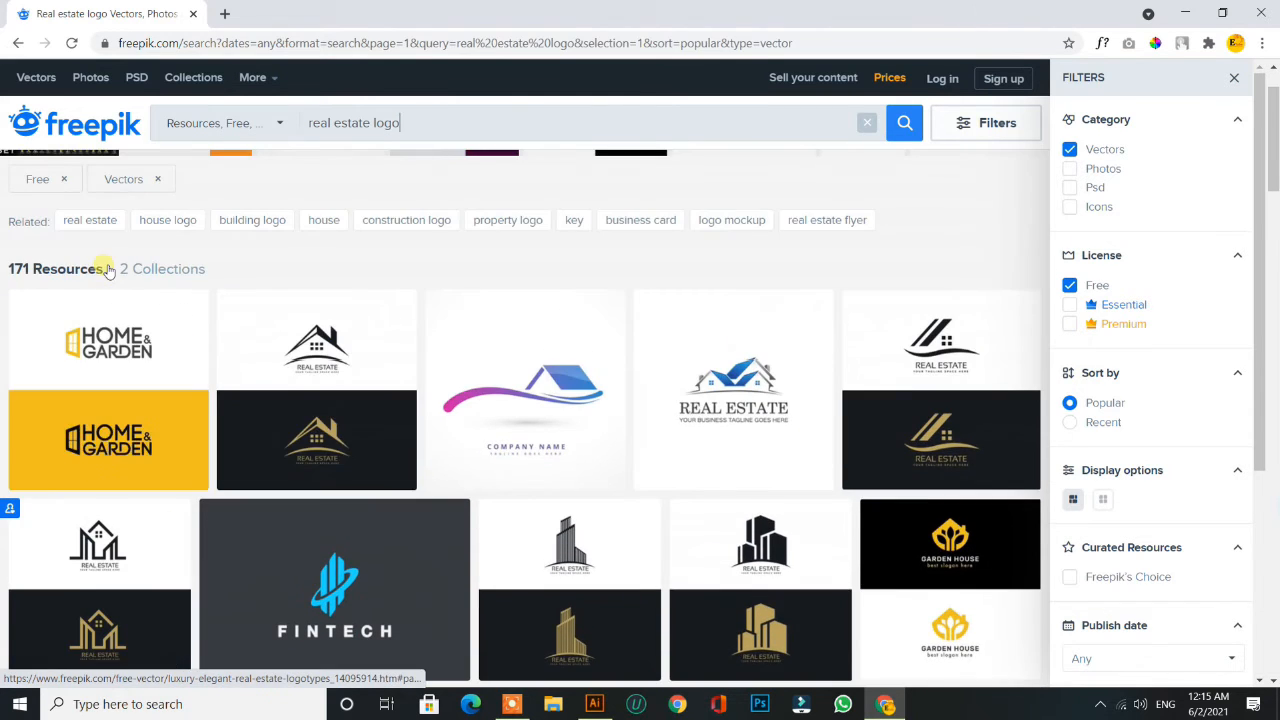
scroll(108, 270, "down", 4)
scroll(108, 270, "down", 3)
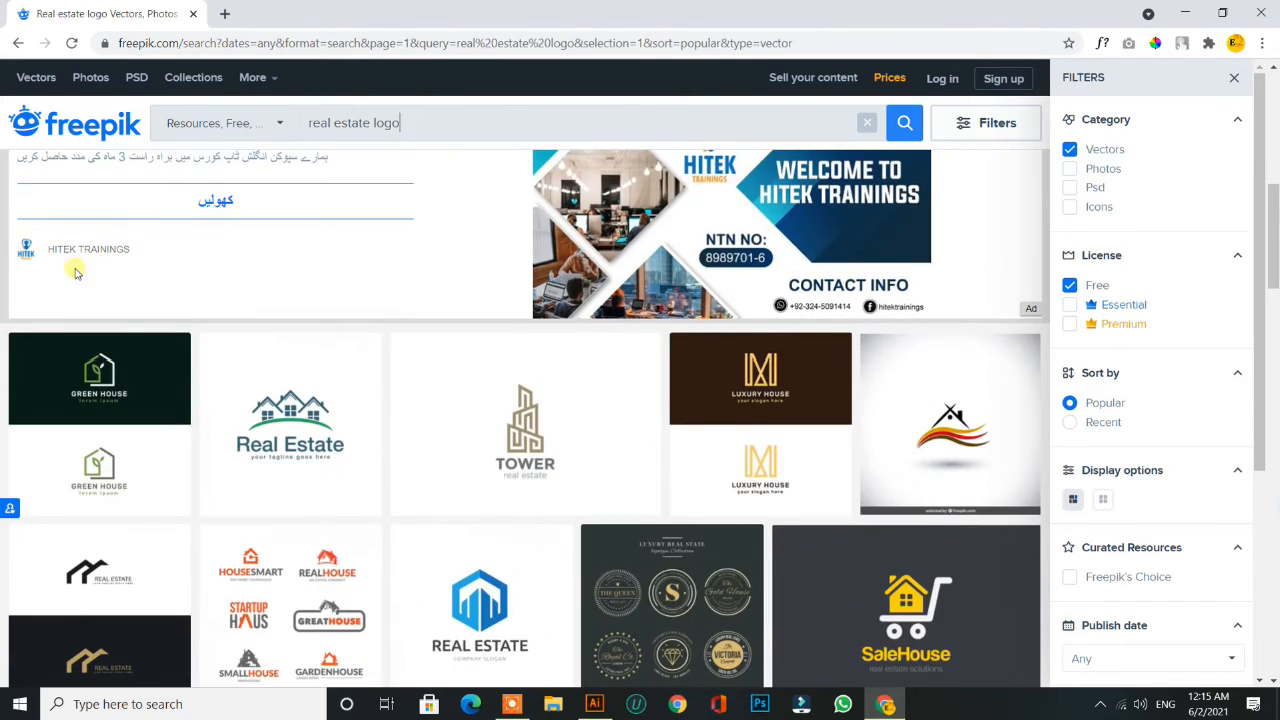
scroll(30, 274, "down", 2)
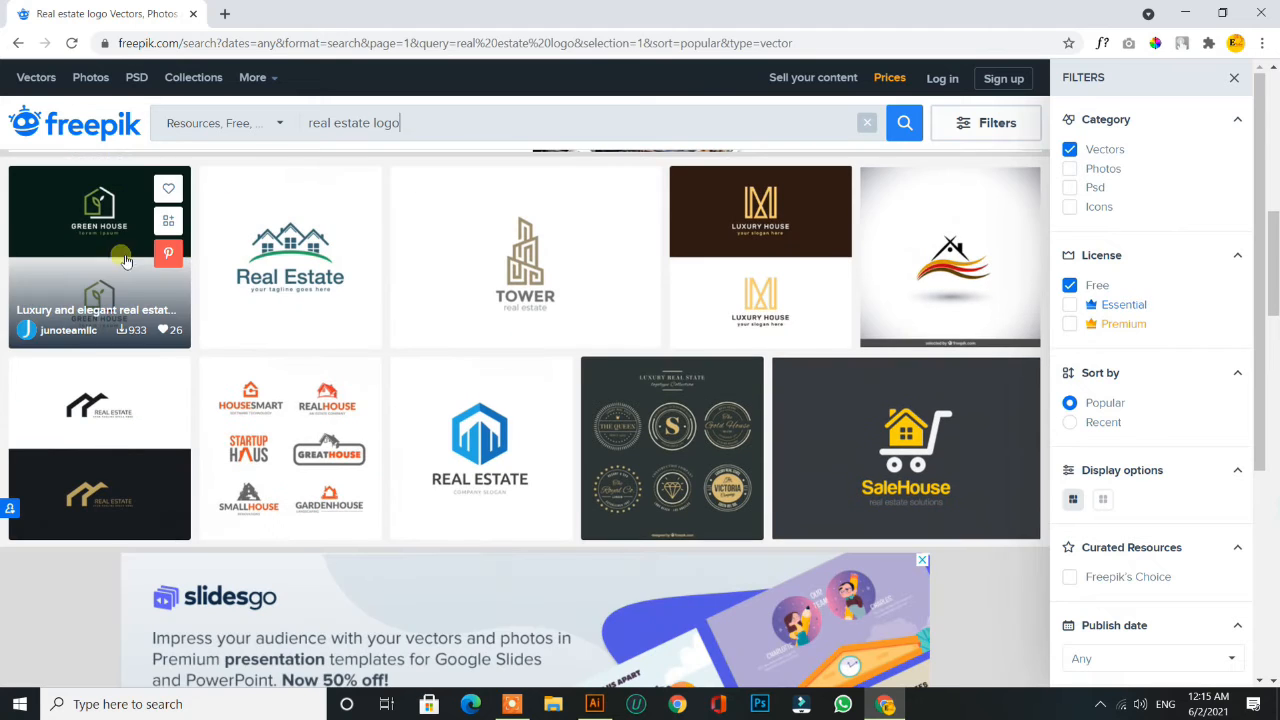
left_click(280, 262)
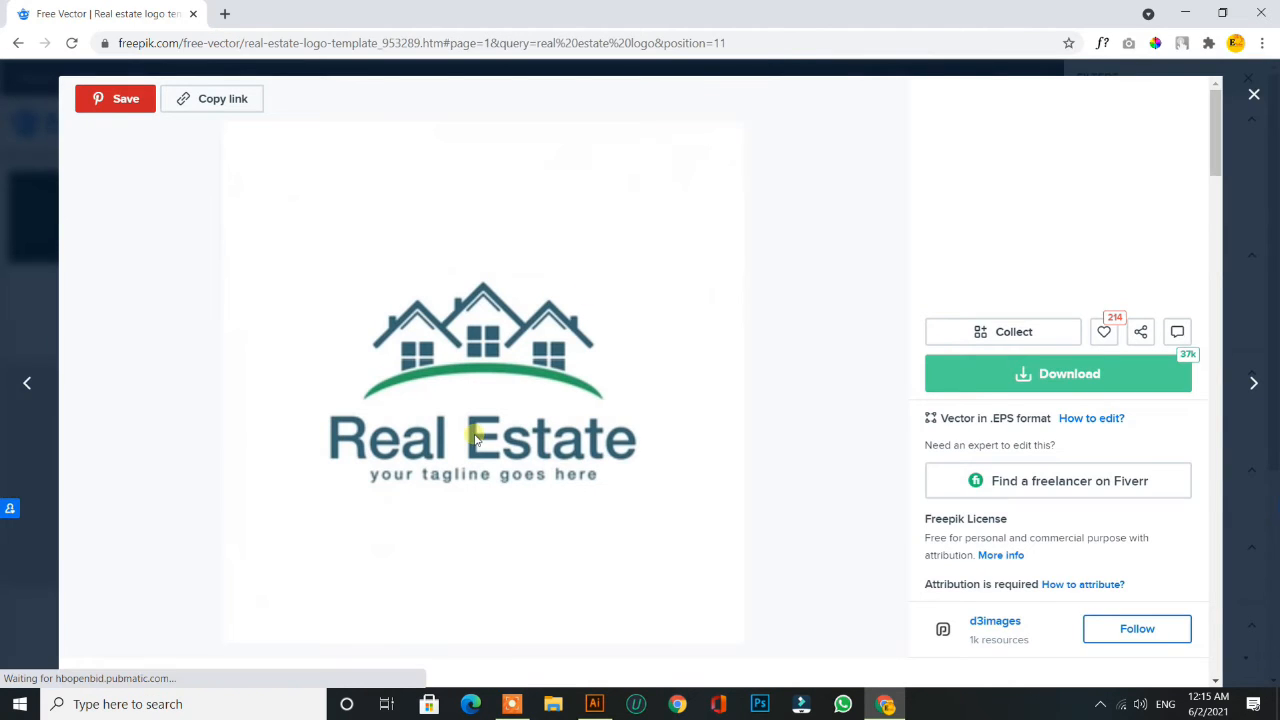
- Download the three-house real estate logo template using the free option that requires attribution
scroll(531, 437, "down", 3)
scroll(531, 430, "up", 3)
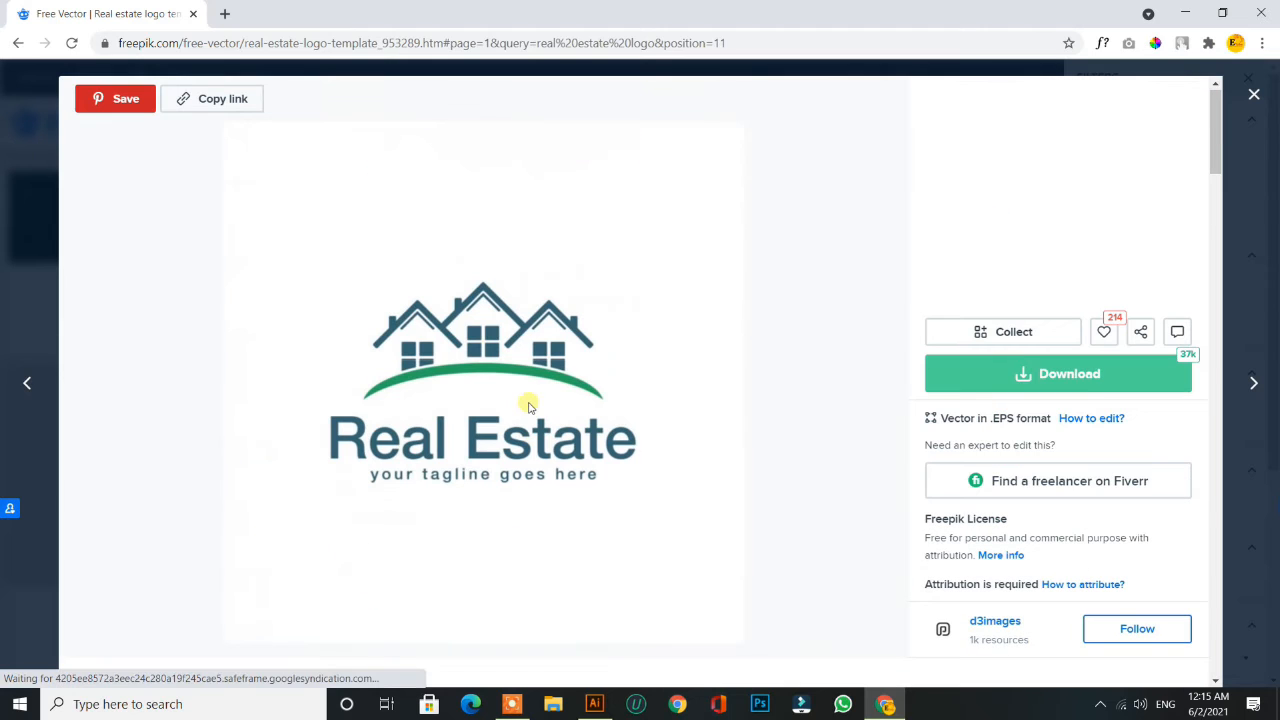
left_click(1064, 376)
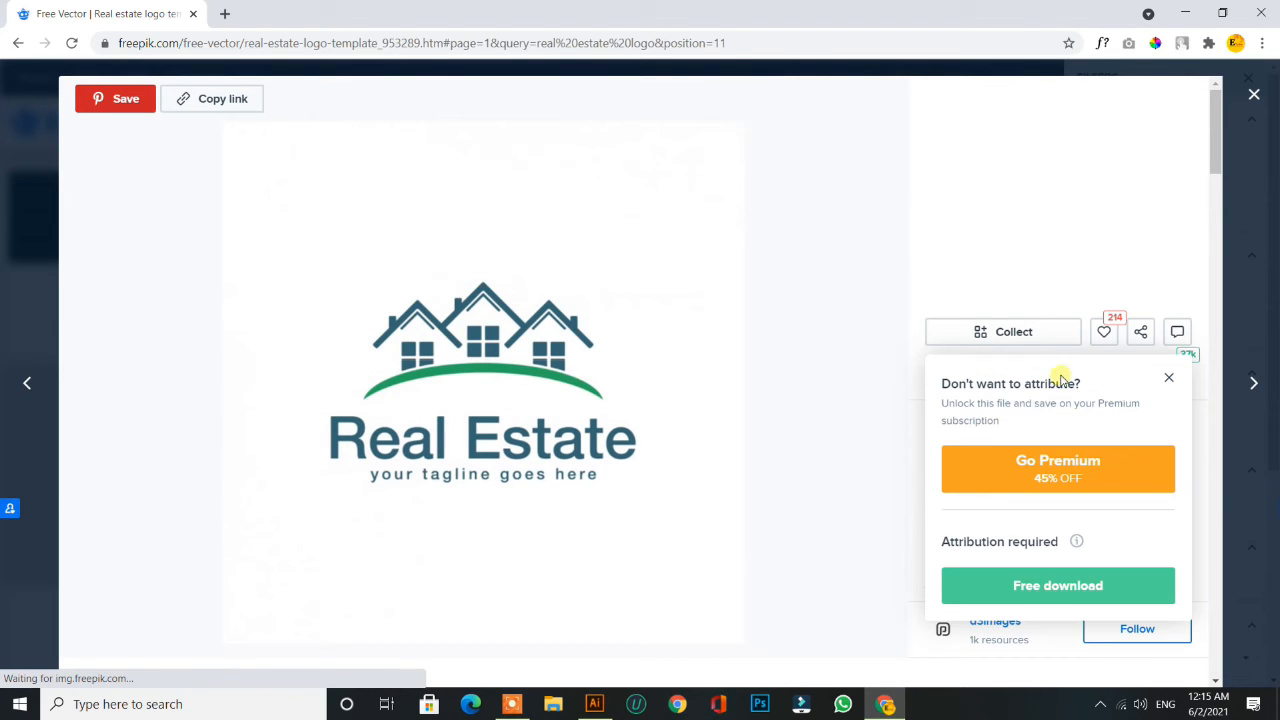
left_click(1049, 585)
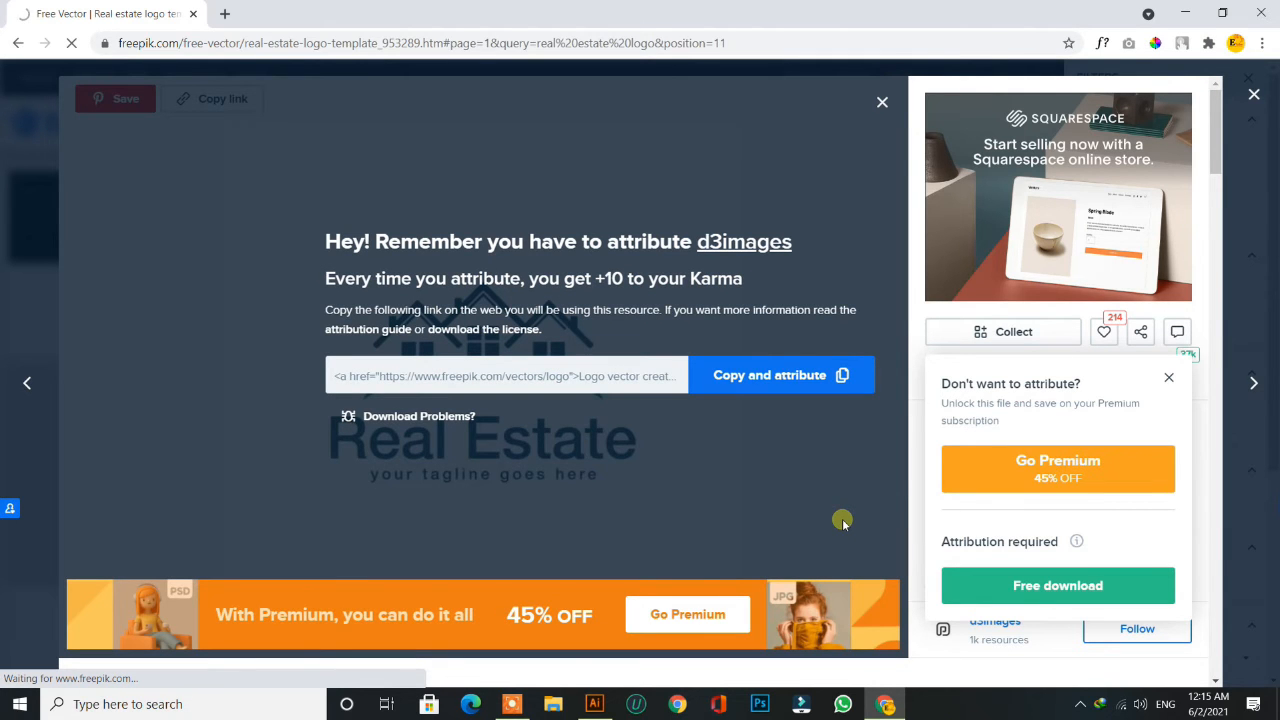
left_click(650, 425)
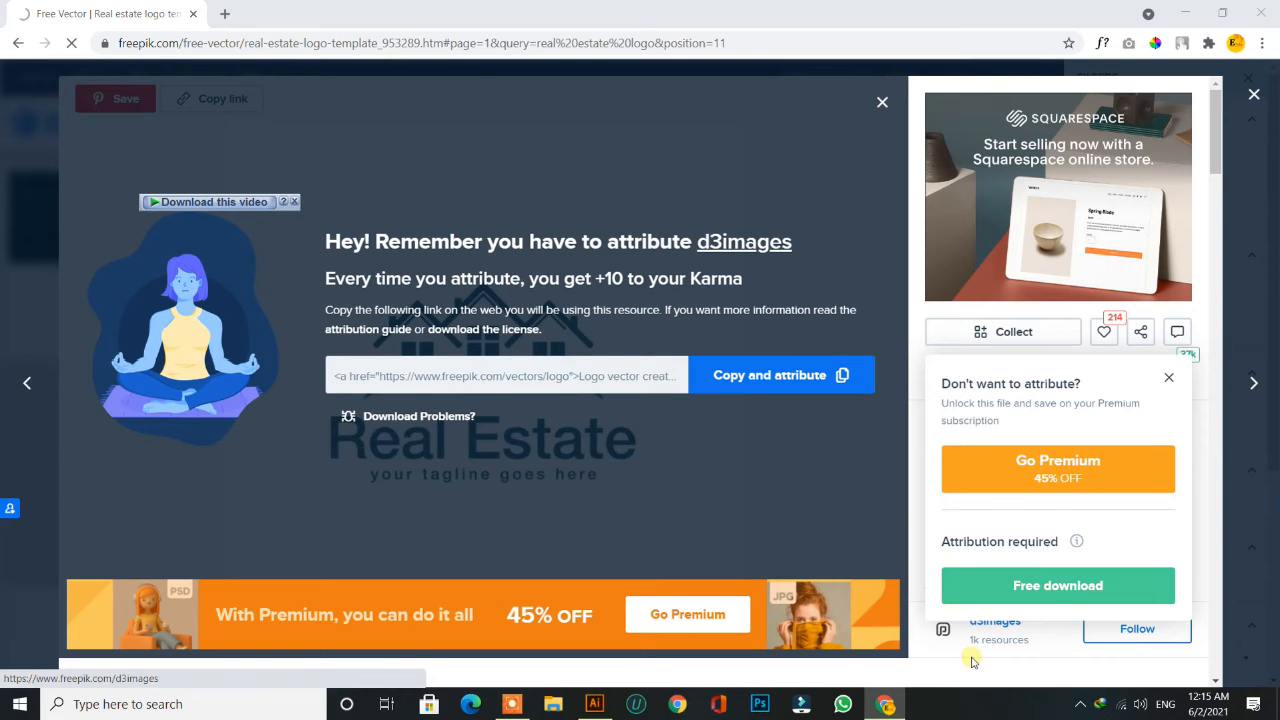
- Find the downloaded real-estate-logo-template archive in Internet Download Manager and open its containing folder
double_click(1091, 704)
left_click(557, 545)
right_click(546, 550)
key("Escape")
key("Up")
key("Up")
key("Up")
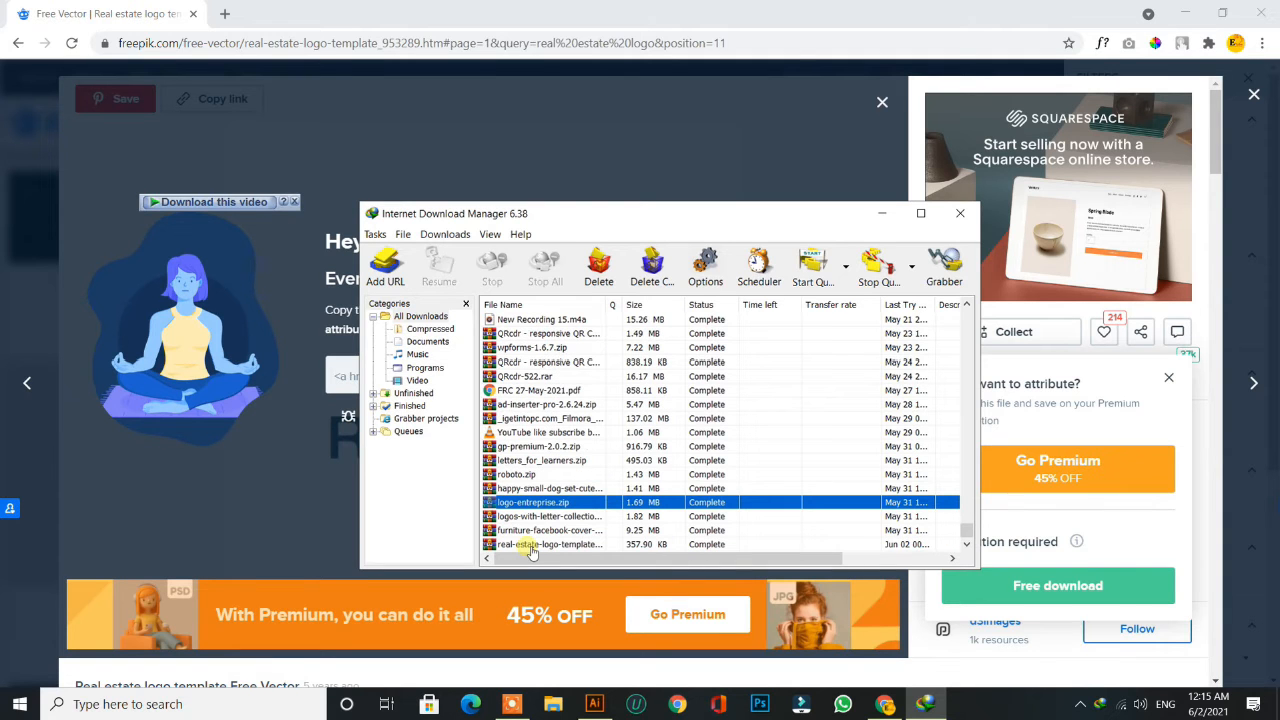
left_click(553, 545)
right_click(555, 546)
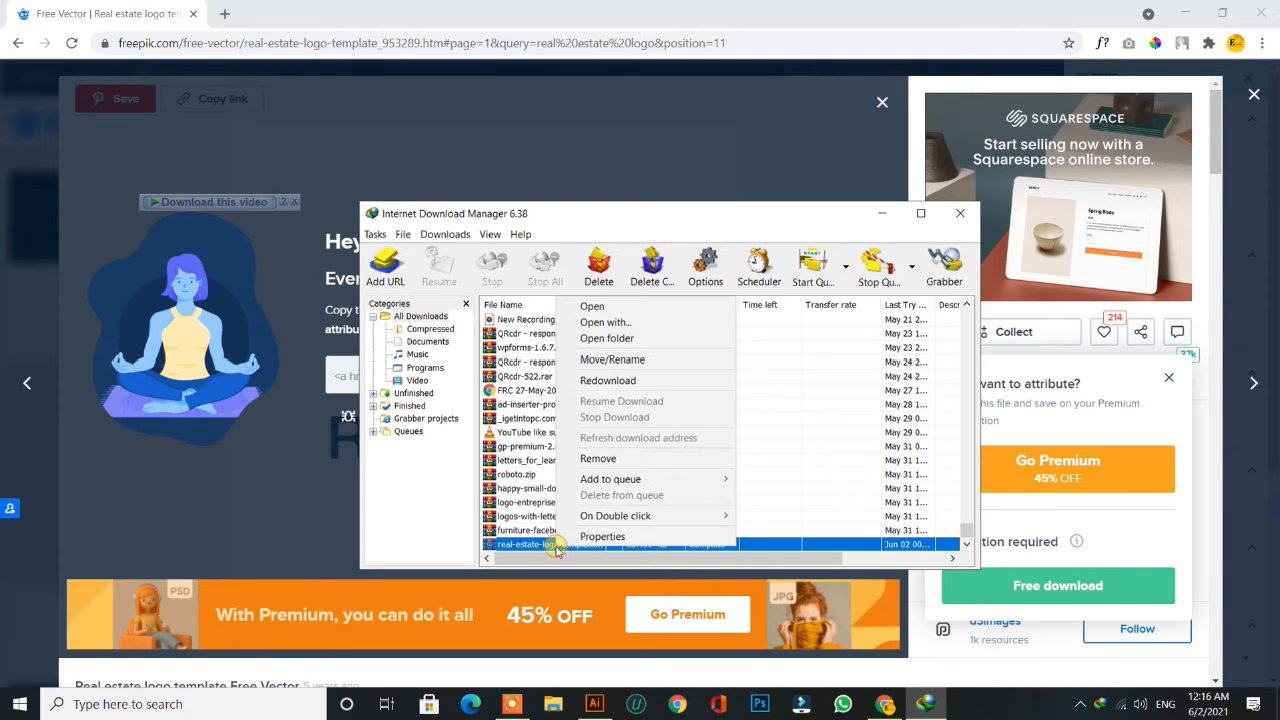
left_click(607, 339)
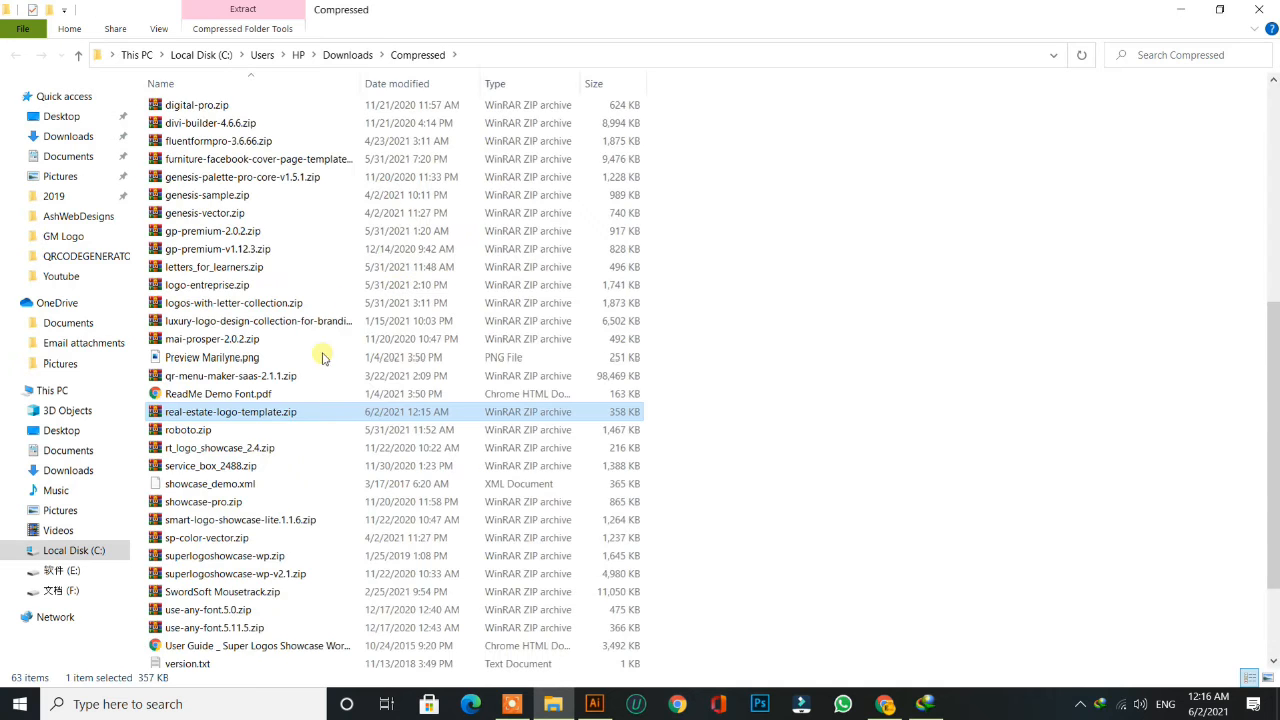
- Extract real-estate-logo-template.zip into its own real-estate-logo-template folder and open that folder
double_click(254, 418)
right_click(253, 420)
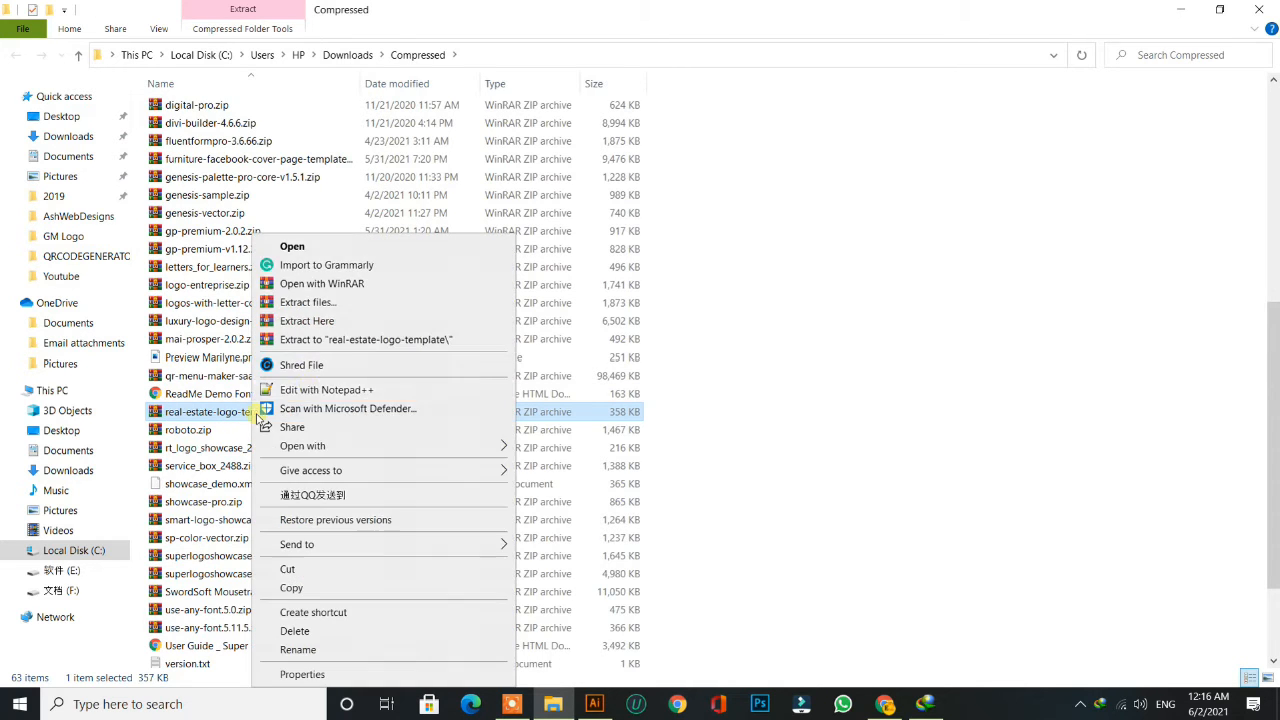
left_click(379, 340)
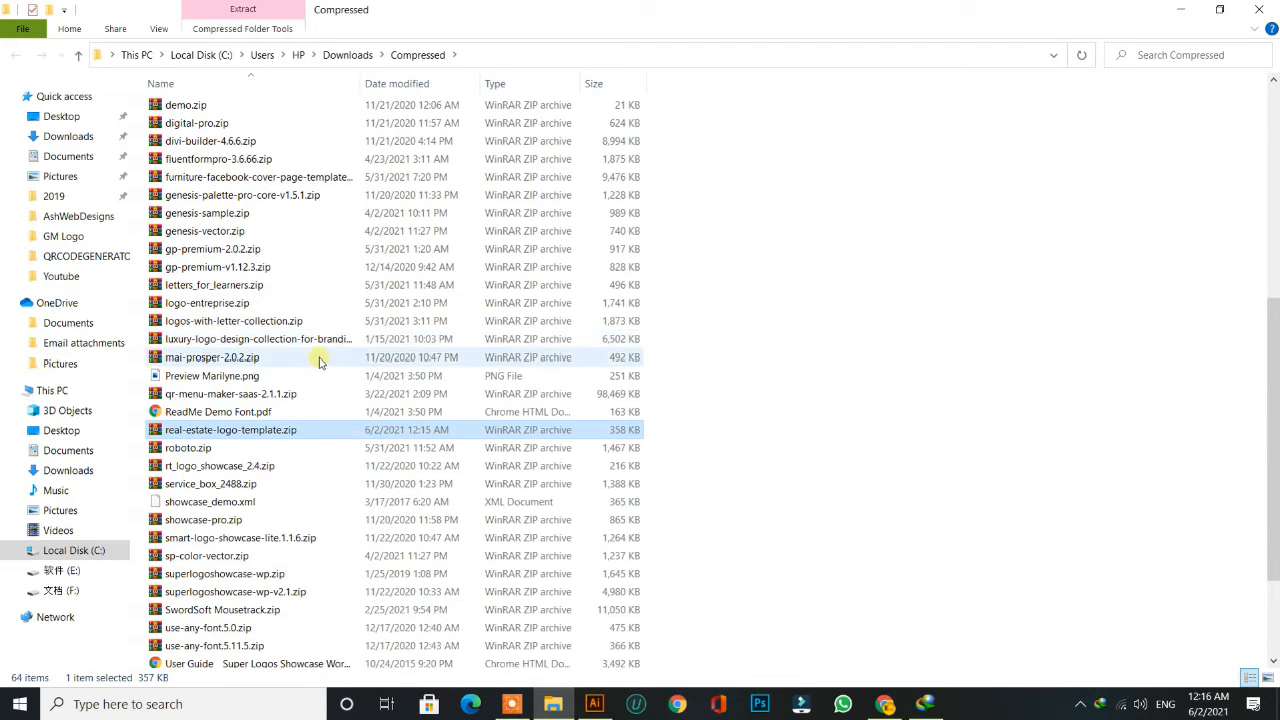
scroll(318, 358, "up", 7)
scroll(318, 362, "up", 1)
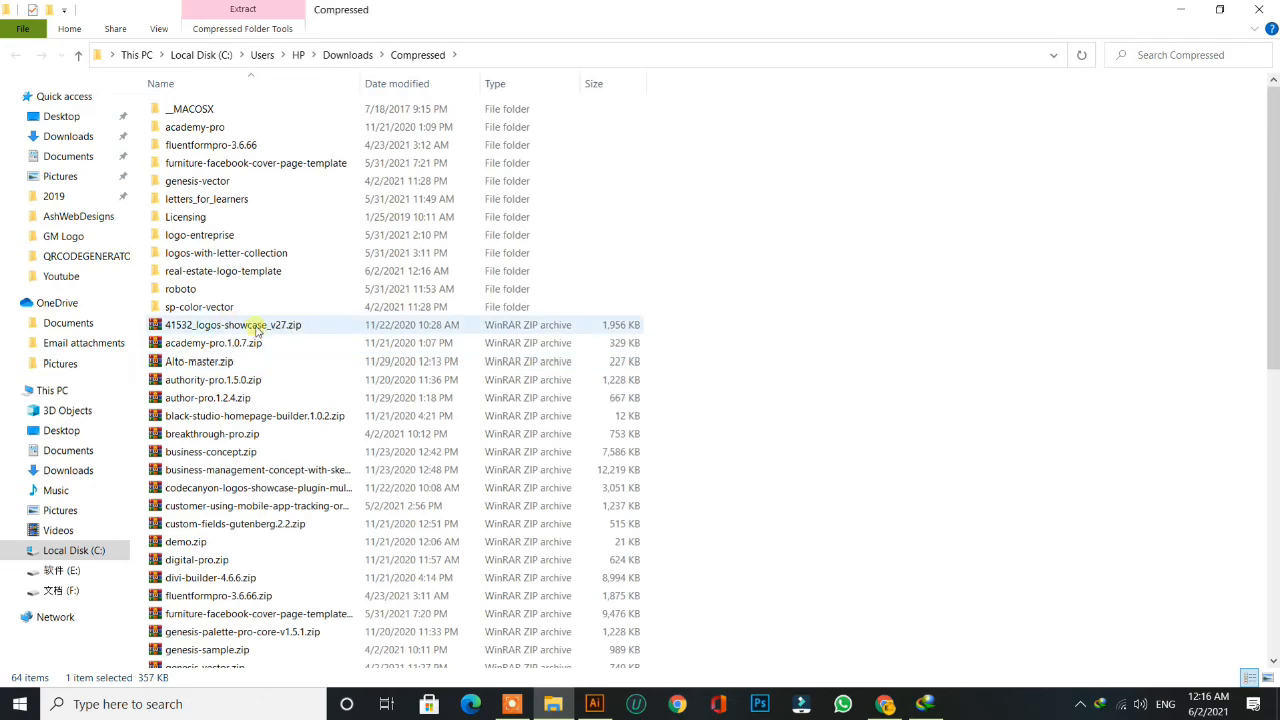
double_click(255, 278)
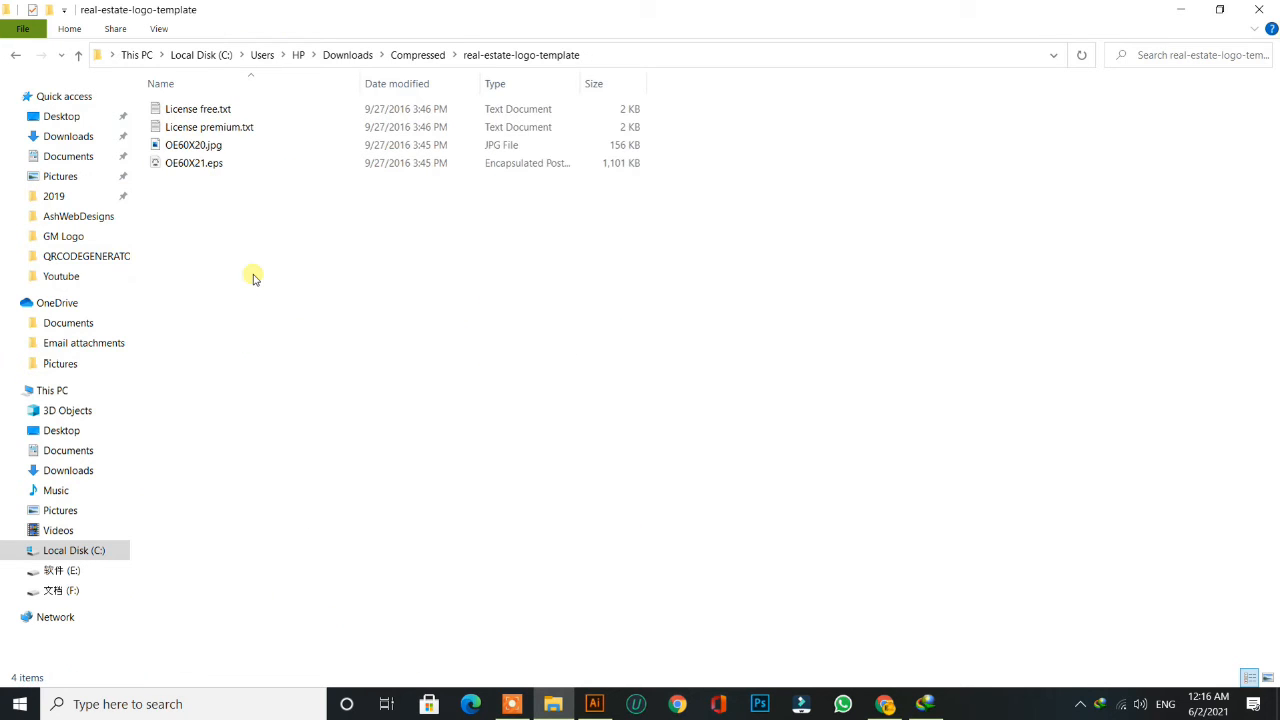
- Show the extracted files as extra large icons and open OE60X21.eps in Illustrator
right_click(267, 273)
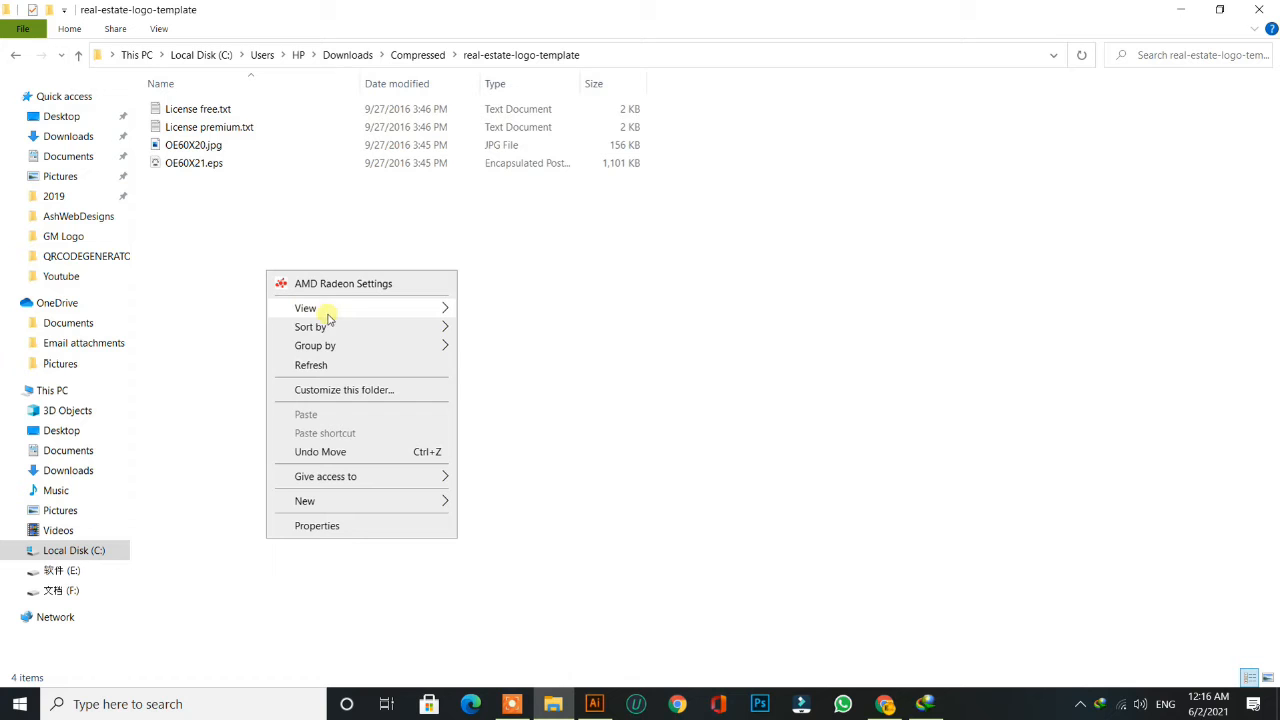
mouse_move(428, 310)
left_click(507, 312)
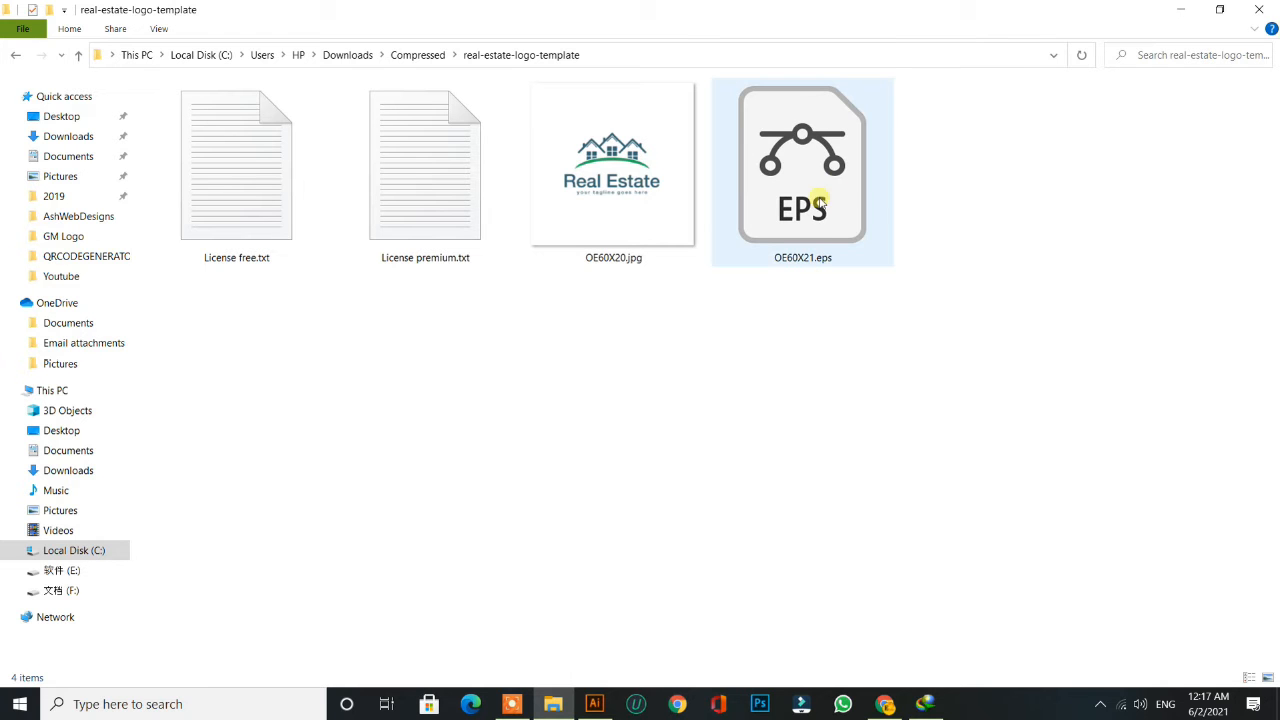
double_click(802, 168)
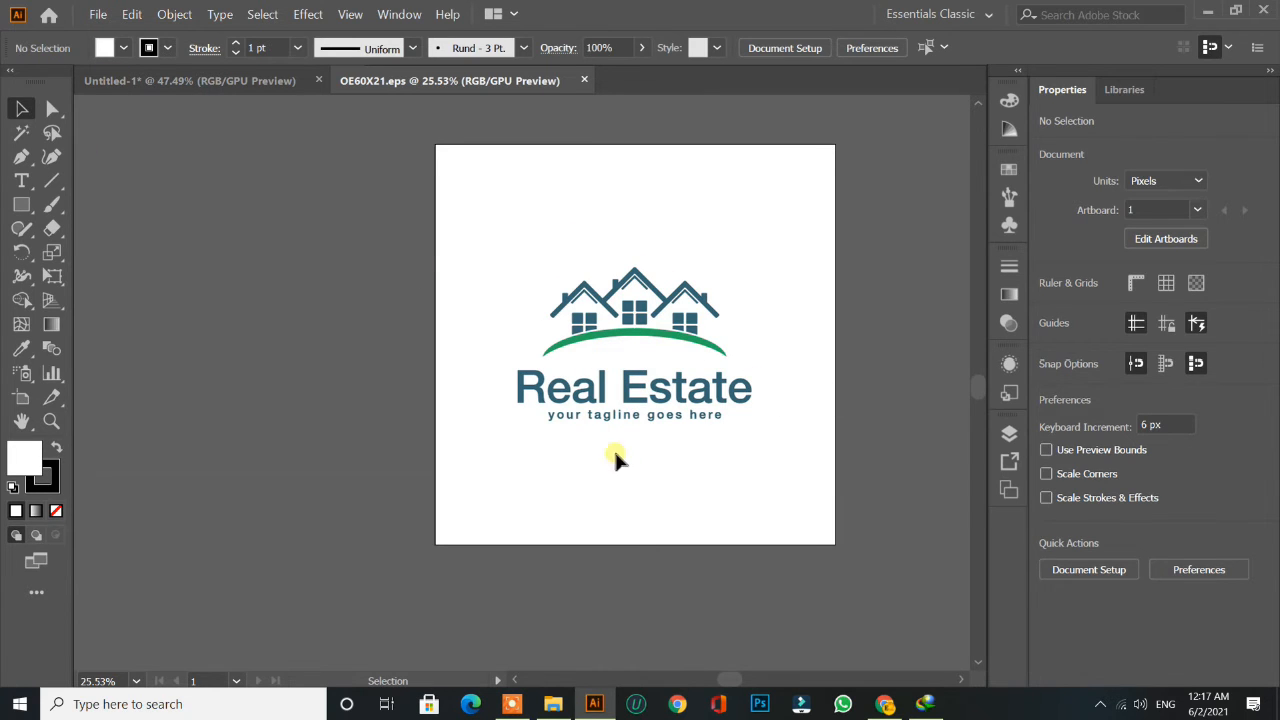
- Examine how the logo is grouped by selecting its house artwork, "Real Estate" lettering and tagline in turn
left_click(608, 330)
left_click(620, 416)
left_click(617, 368)
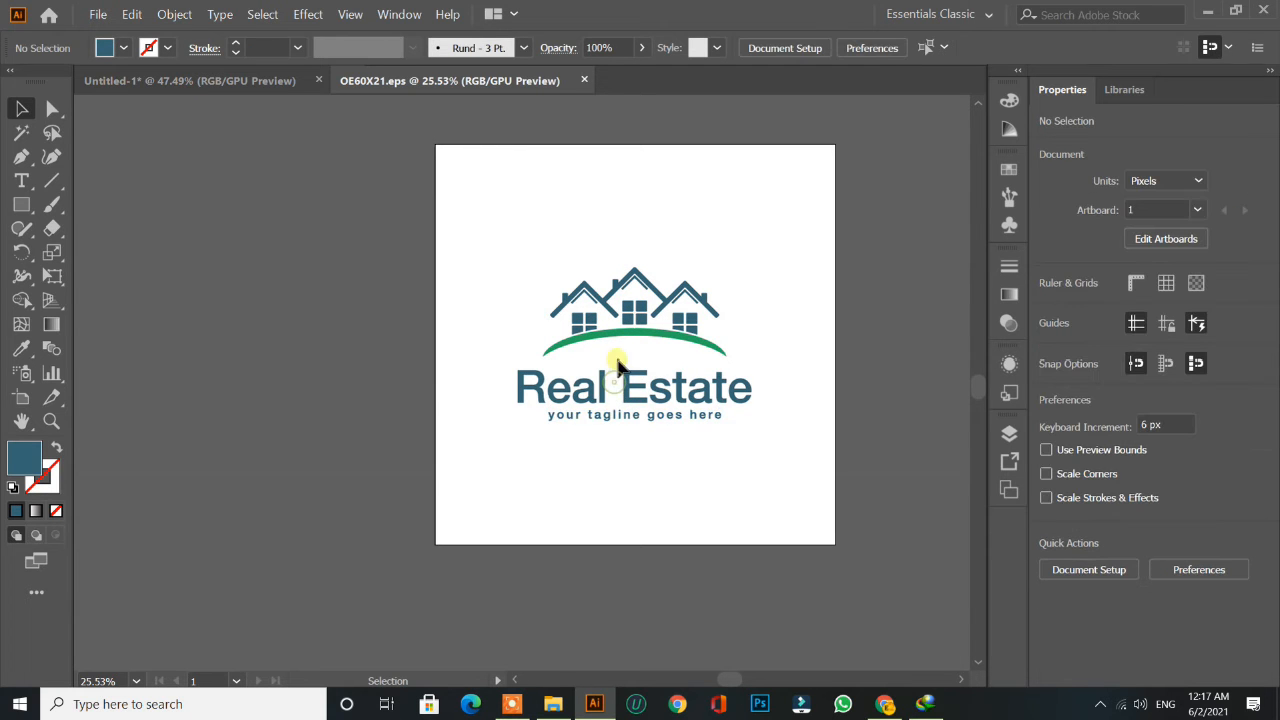
left_click(637, 322)
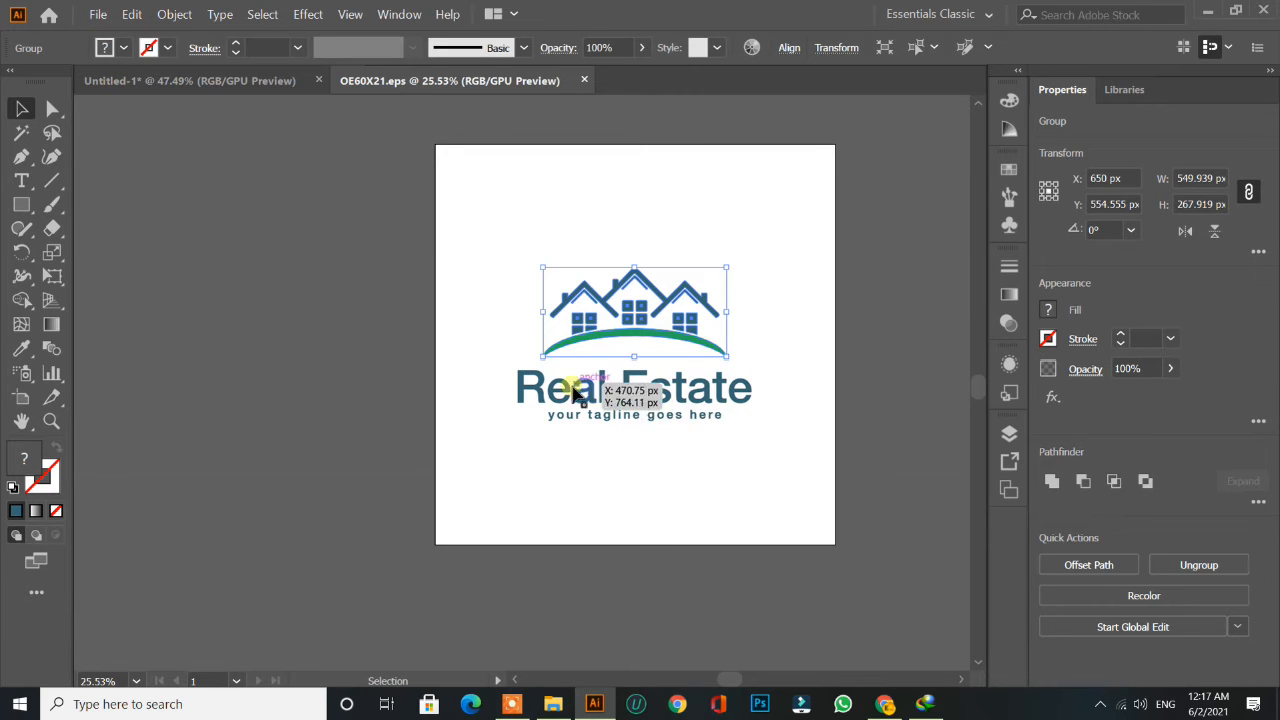
left_click(573, 398)
left_click(620, 323)
left_click(617, 424)
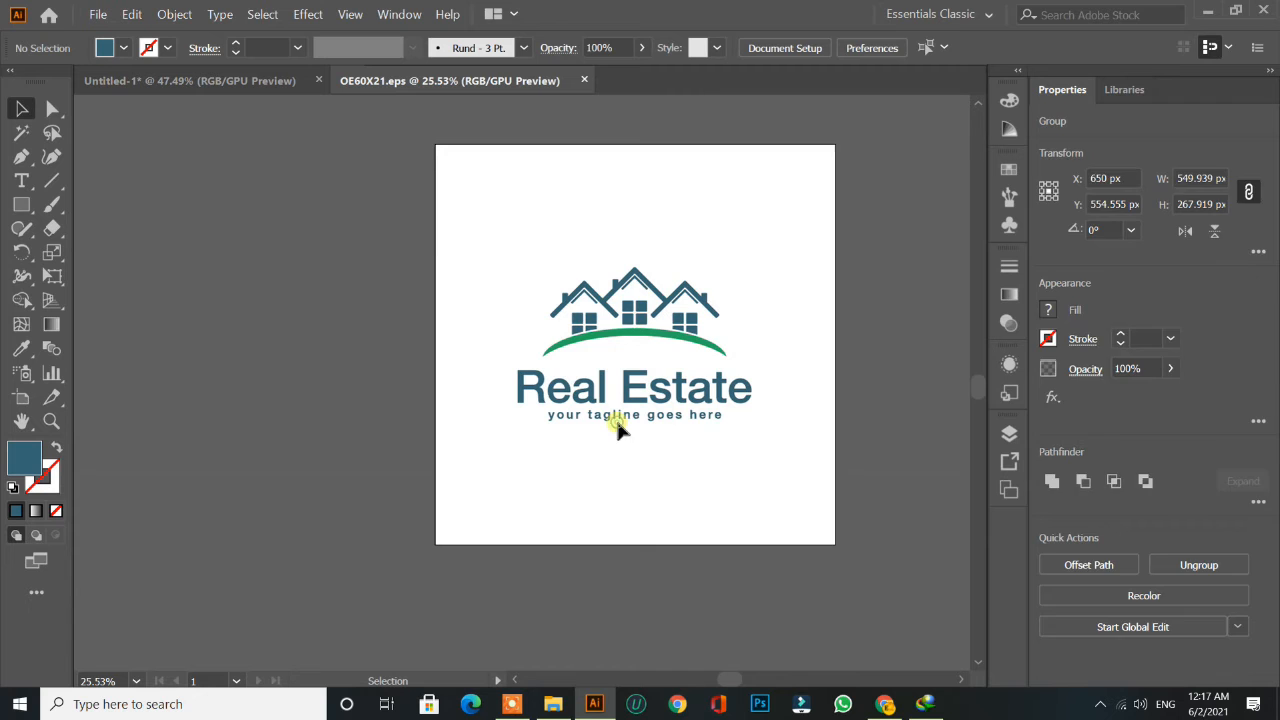
- Group the house artwork, "Real Estate" lettering and tagline together and move the grouped logo to the upper part of the artboard
left_click_drag(491, 234, 786, 563)
left_click(509, 437)
left_click_drag(465, 204, 771, 505)
left_click(1089, 650)
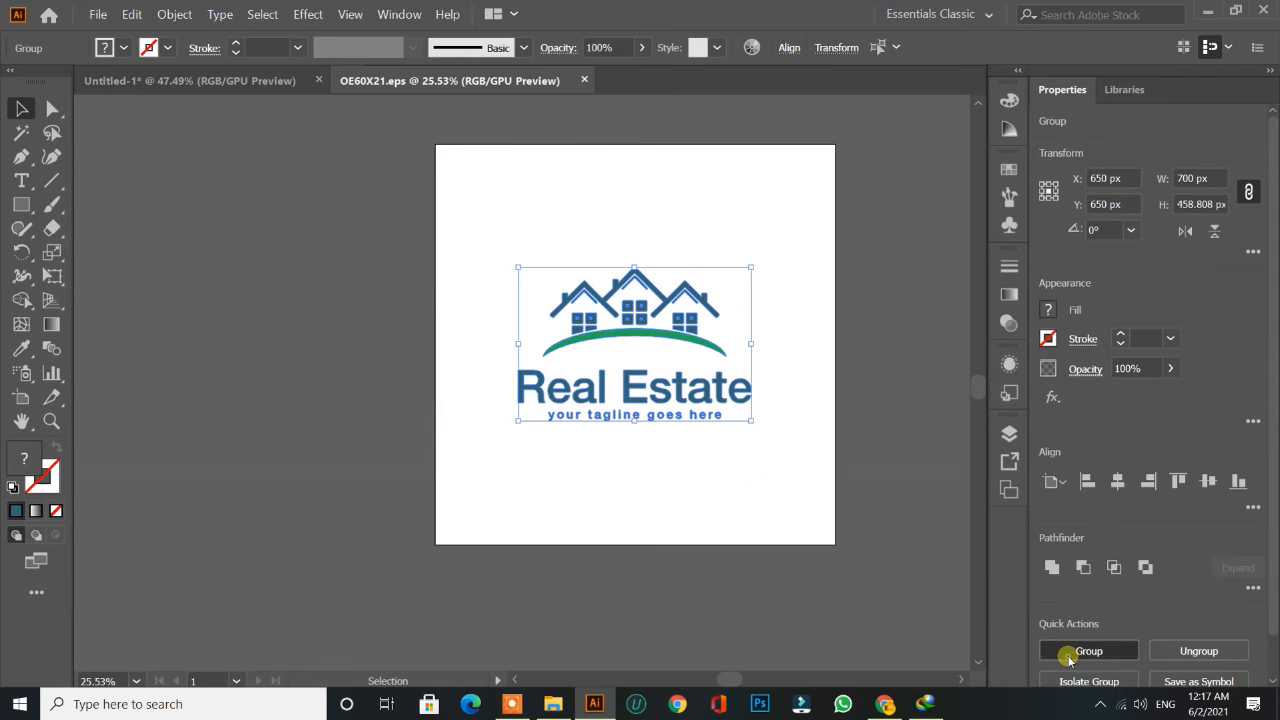
left_click(737, 494)
left_click_drag(650, 375, 630, 522)
left_click_drag(621, 430, 620, 286)
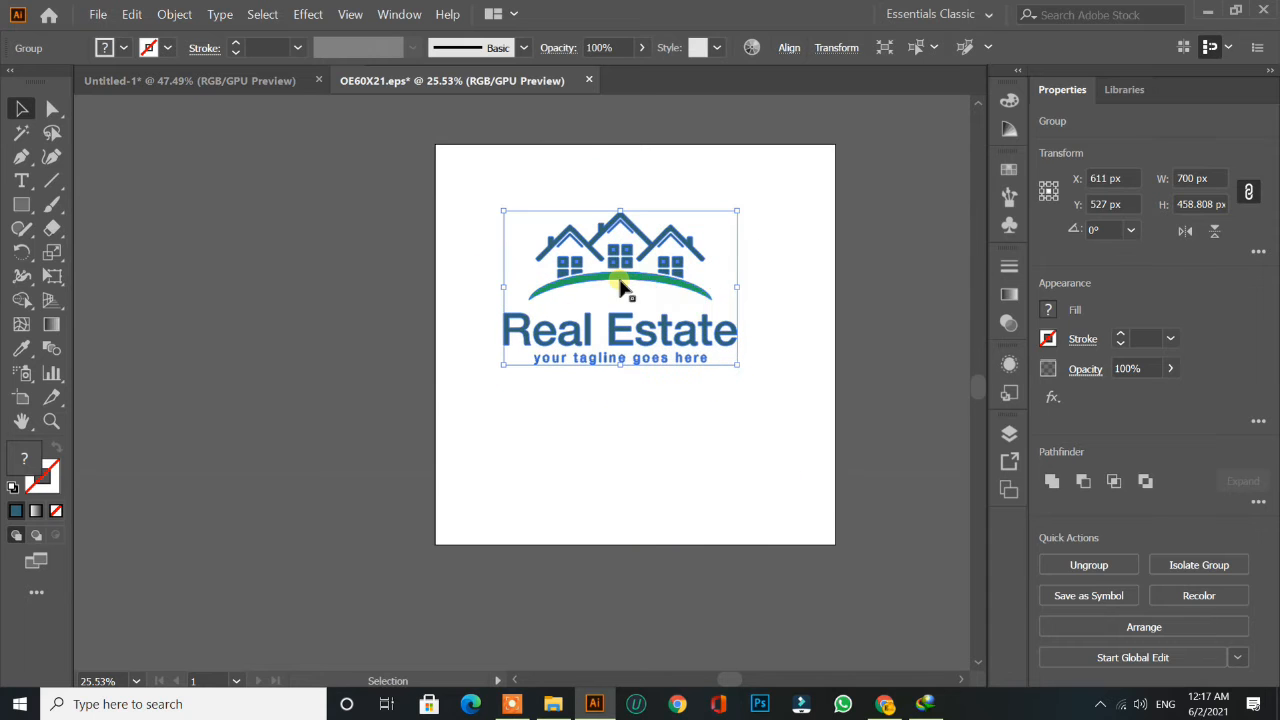
- Ungroup the logo, reselect all of its parts and group them again
left_click(1073, 567)
left_click(726, 483)
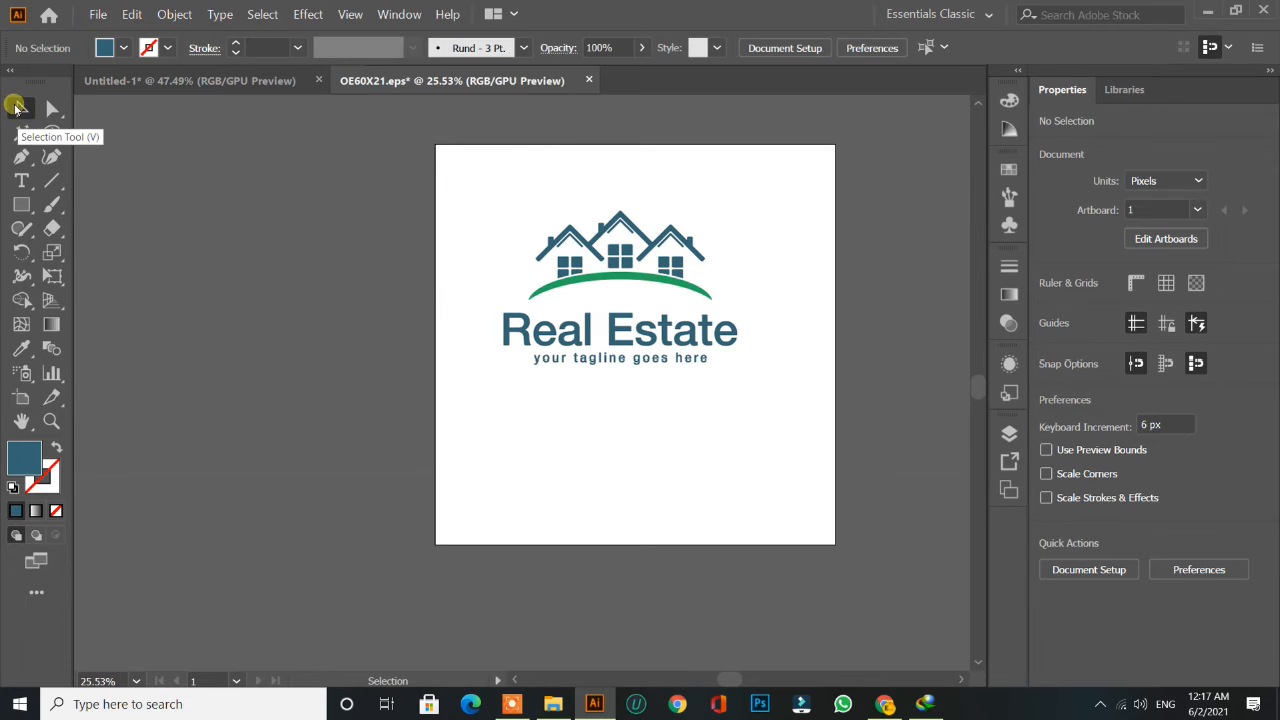
left_click_drag(459, 178, 764, 445)
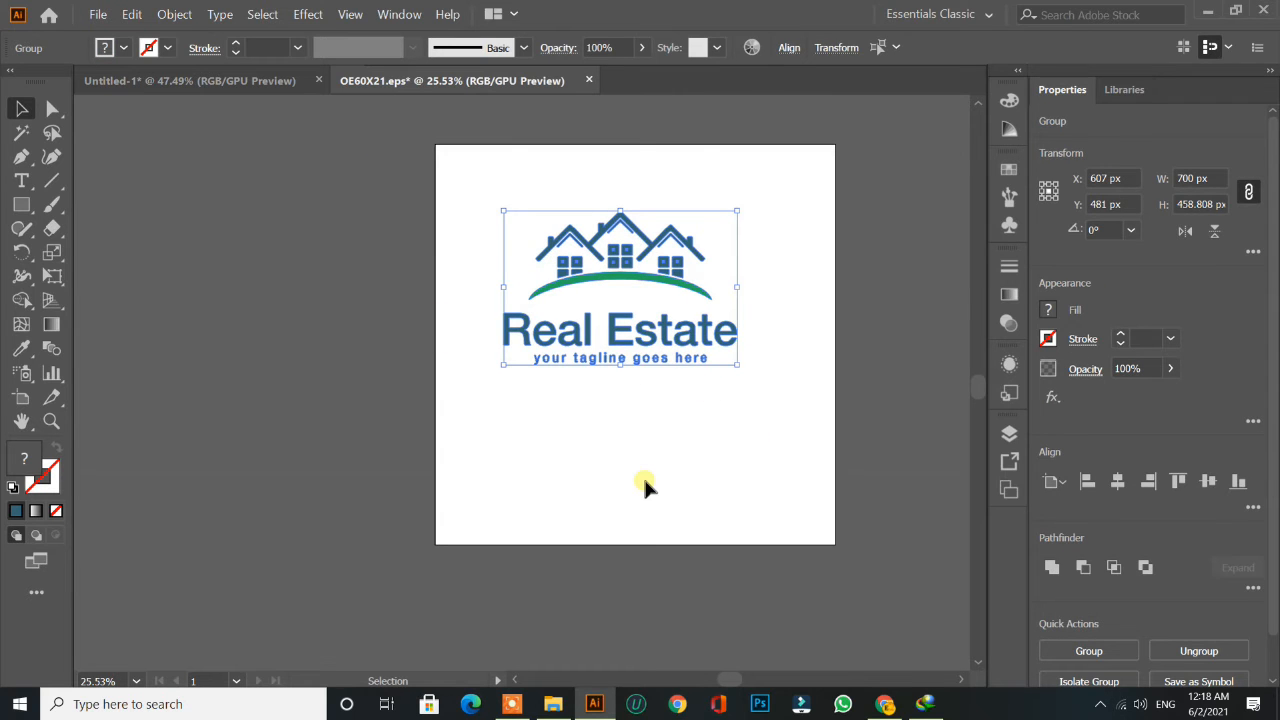
key("a")
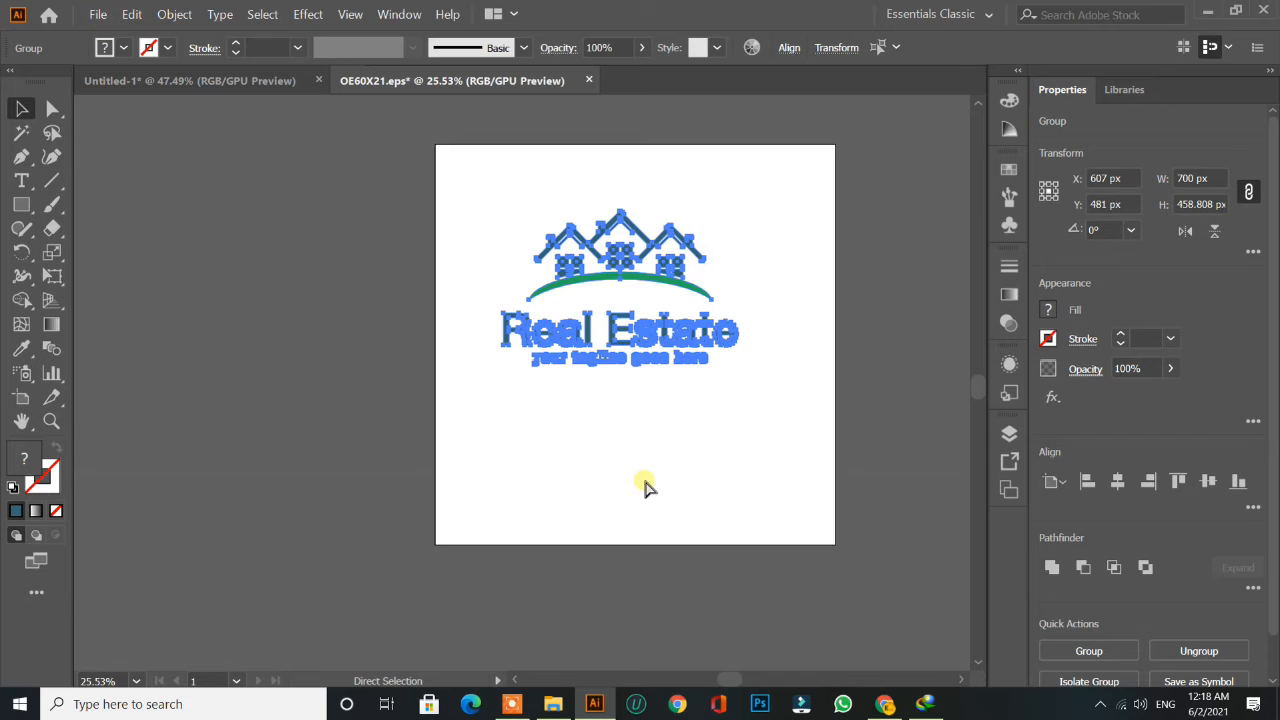
key("v")
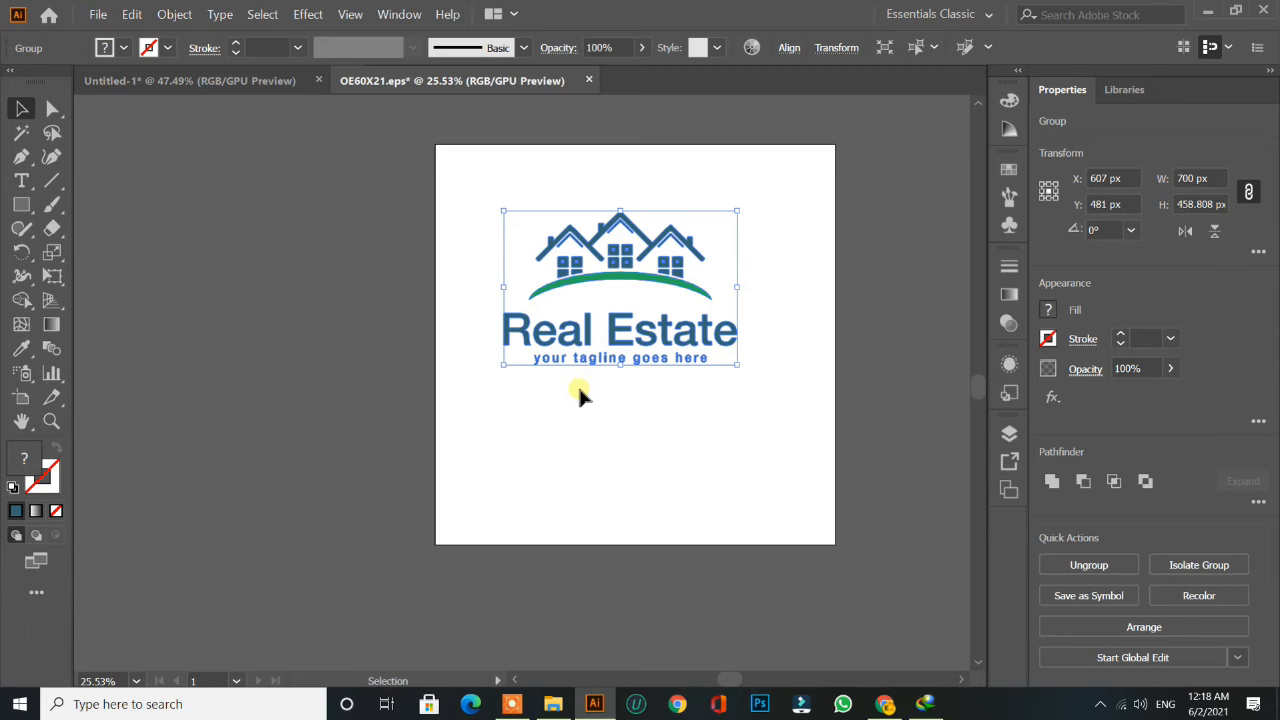
- Ungroup the logo, move the "Real Estate" lettering well below the houses and place the tagline directly under the green arc
left_click(1100, 567)
left_click(735, 465)
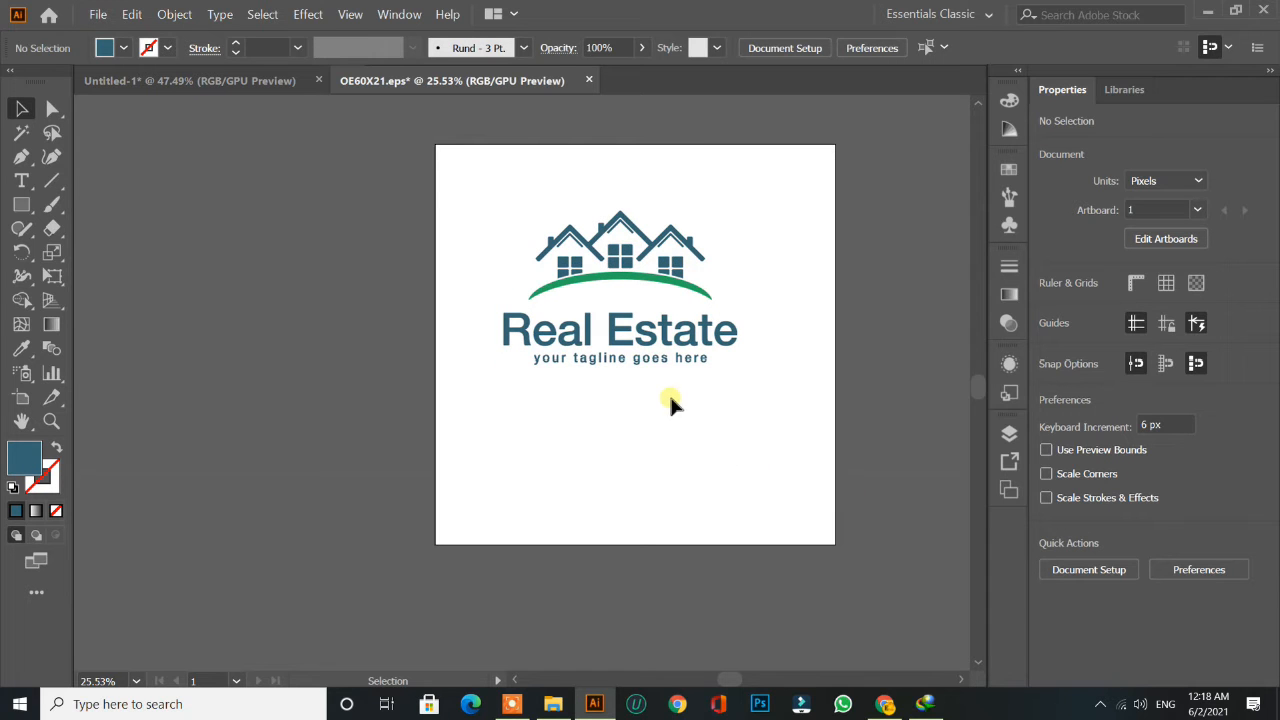
left_click_drag(486, 300, 731, 421)
left_click(682, 424)
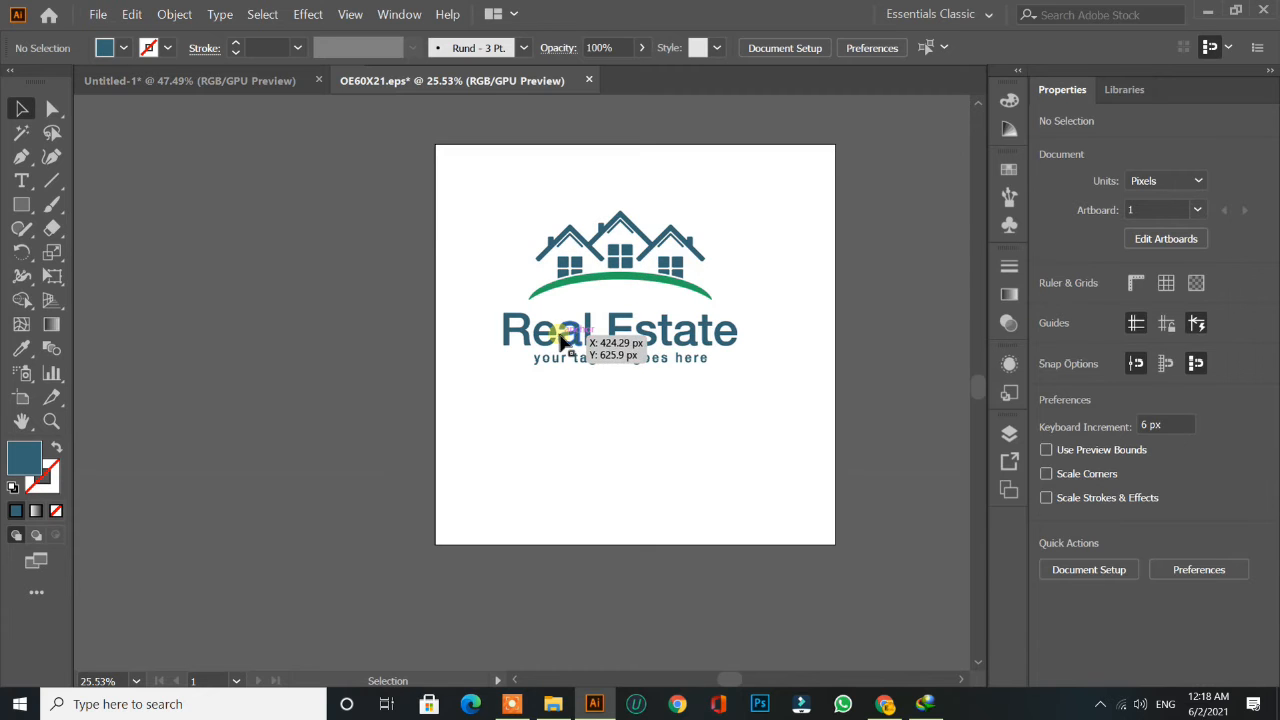
left_click_drag(650, 342, 632, 466)
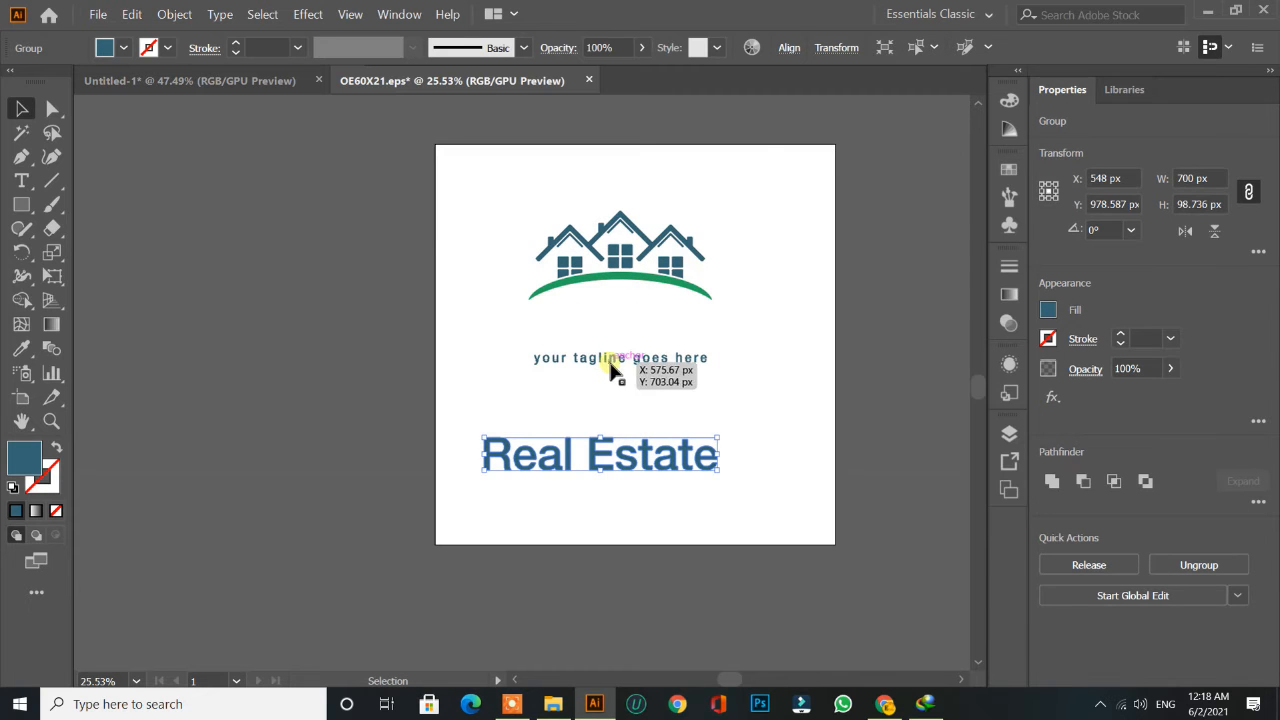
left_click_drag(607, 368, 697, 385)
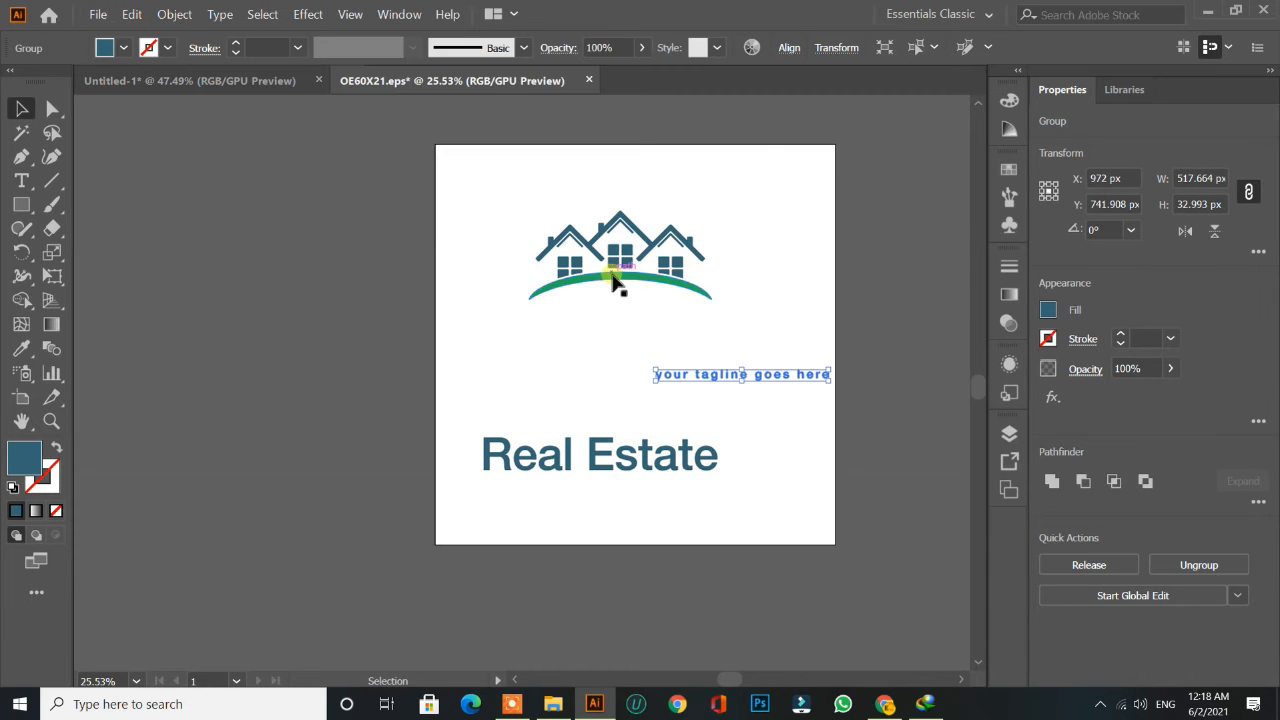
left_click(594, 371)
left_click_drag(720, 375, 580, 342)
left_click(743, 400)
left_click(695, 395)
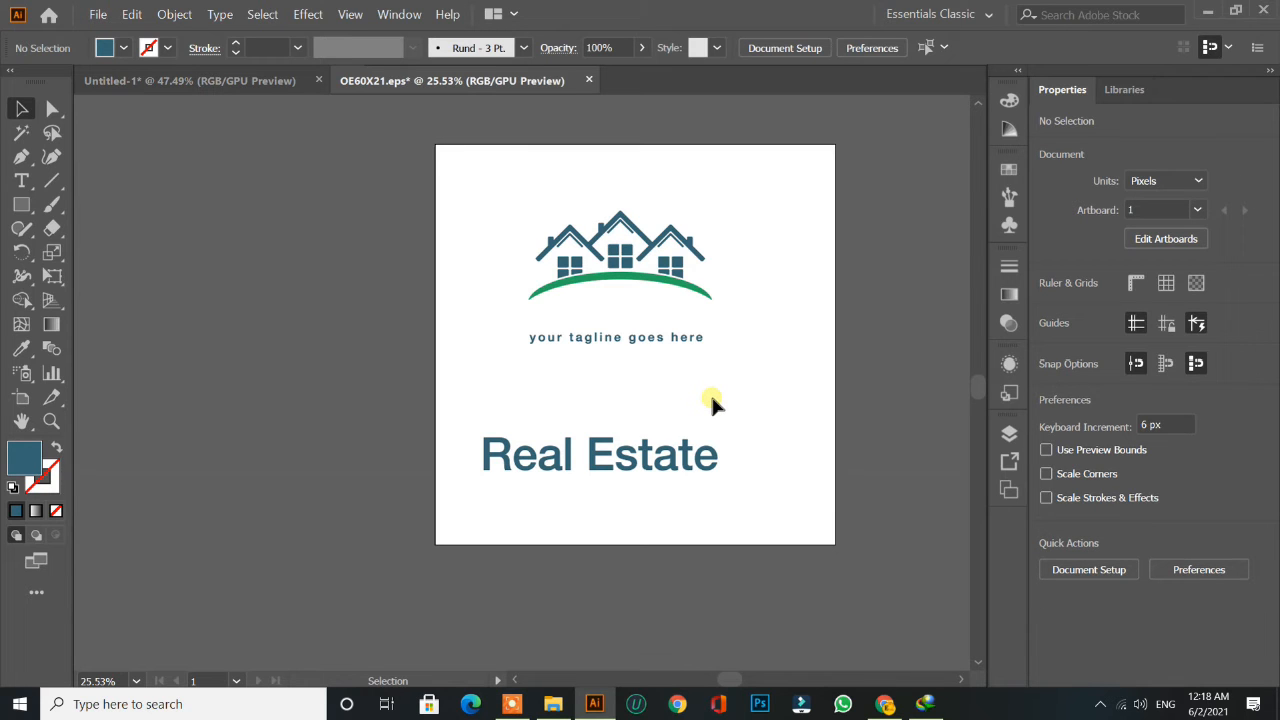
- Undo the separate moves of the lettering and tagline and the ungrouping of the logo
key("ctrl+z")
key("ctrl+z")
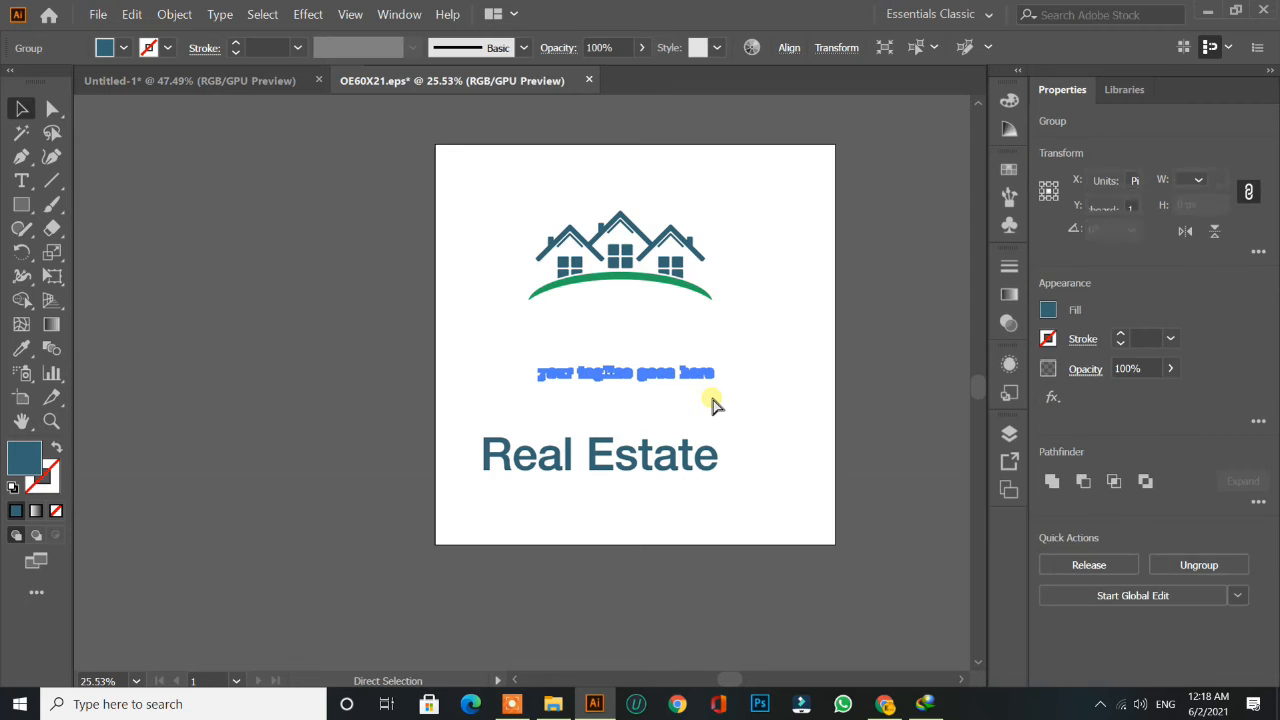
key("ctrl+z")
key("ctrl+z")
key("ctrl+z")
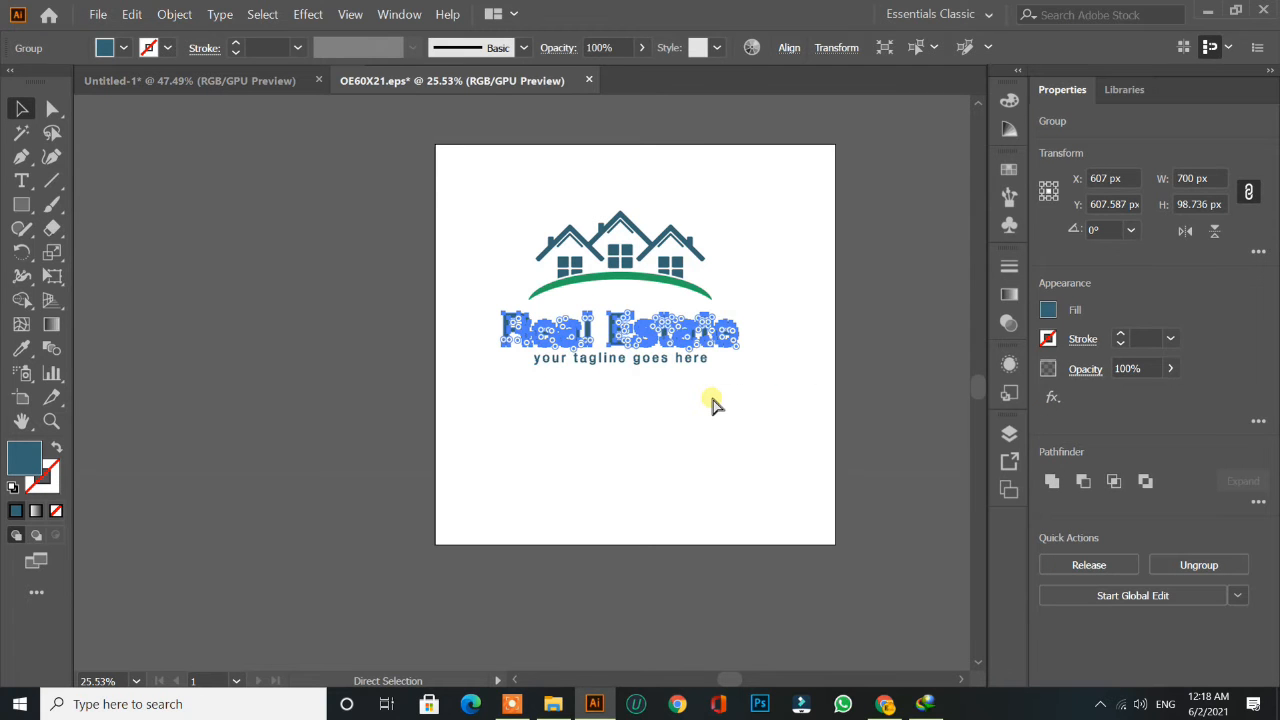
key("ctrl+z")
key("v")
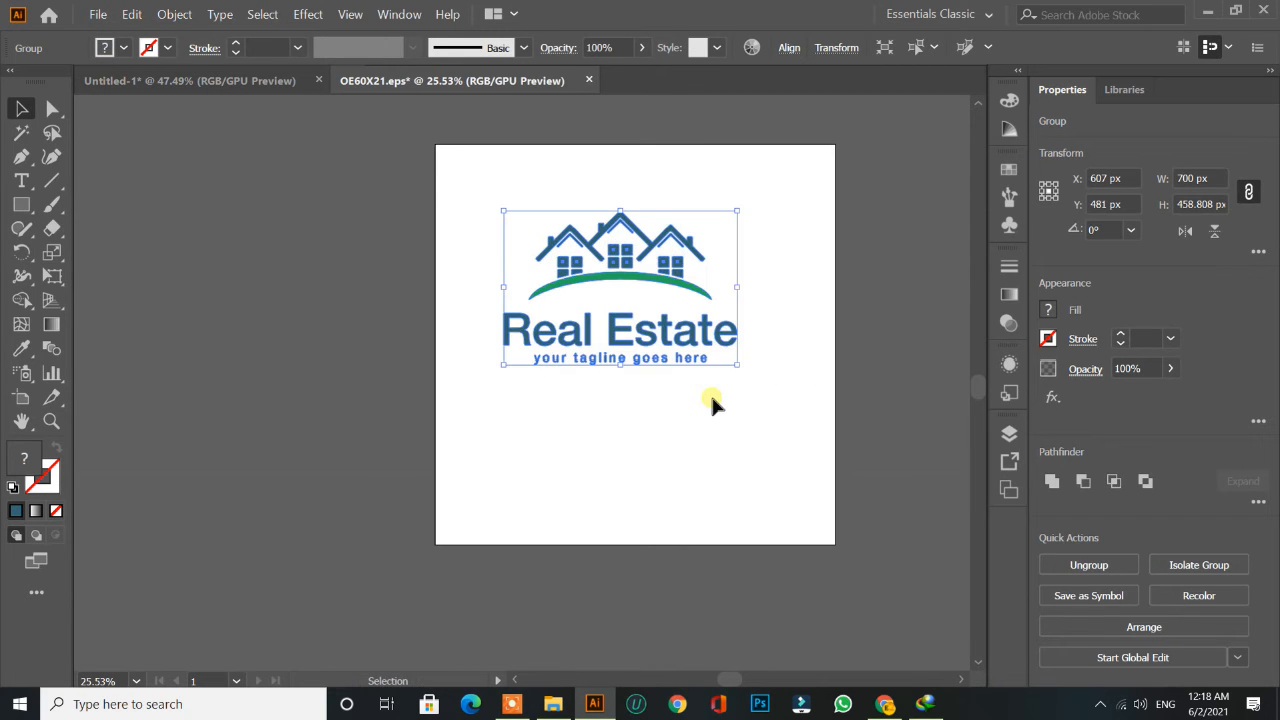
left_click(656, 447)
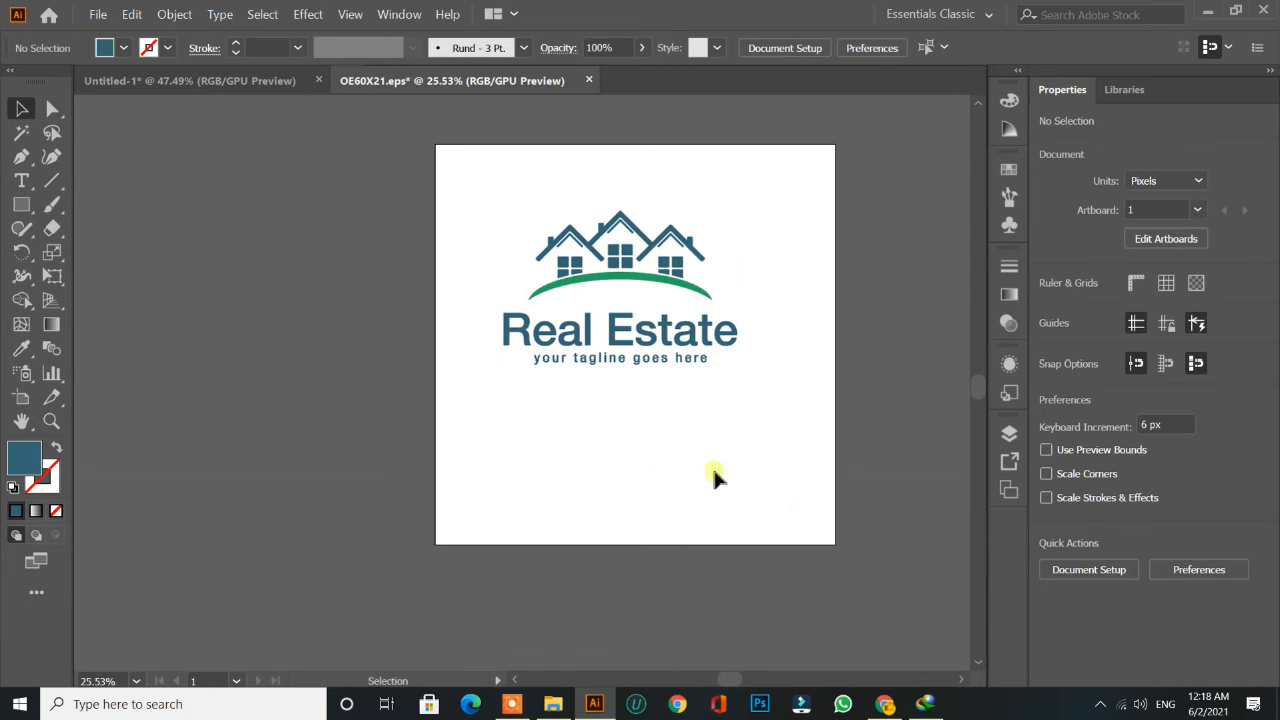
left_click_drag(480, 195, 676, 433)
left_click(686, 425)
- Switch to the Untitled-1 document and change the red "real estate" text's font to Roboto
left_click(229, 78)
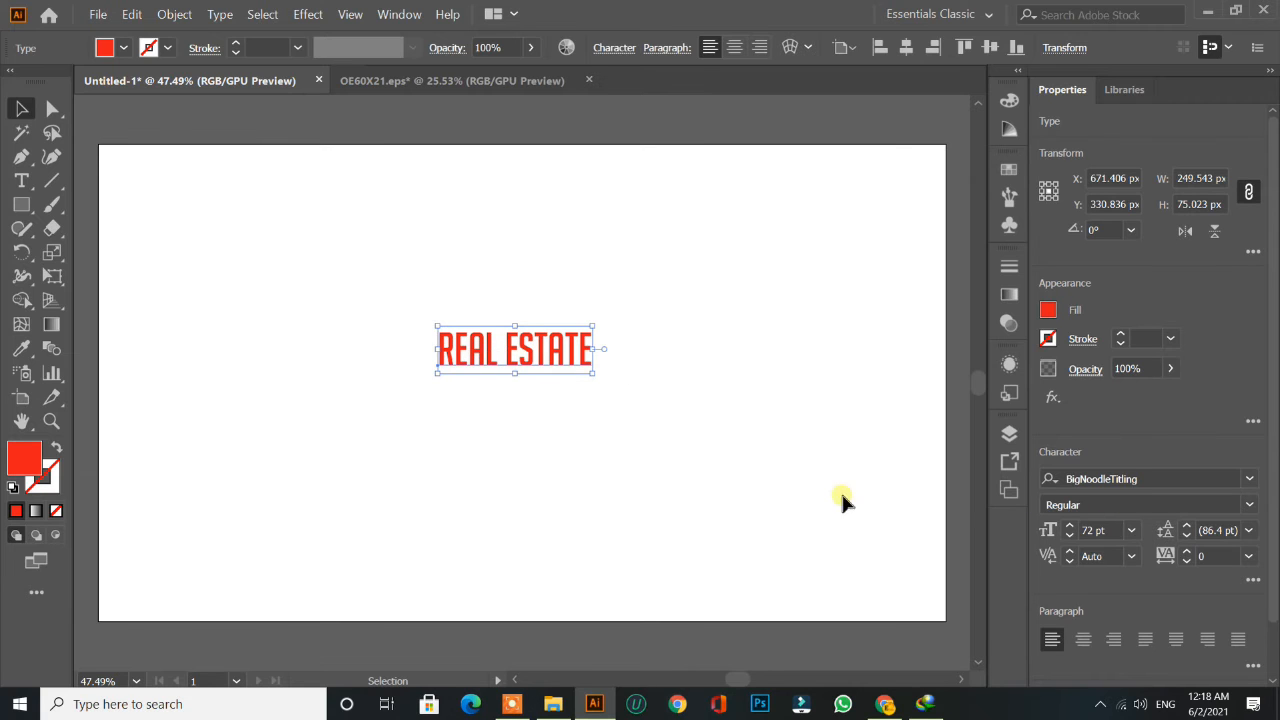
double_click(517, 358)
key("ctrl+a")
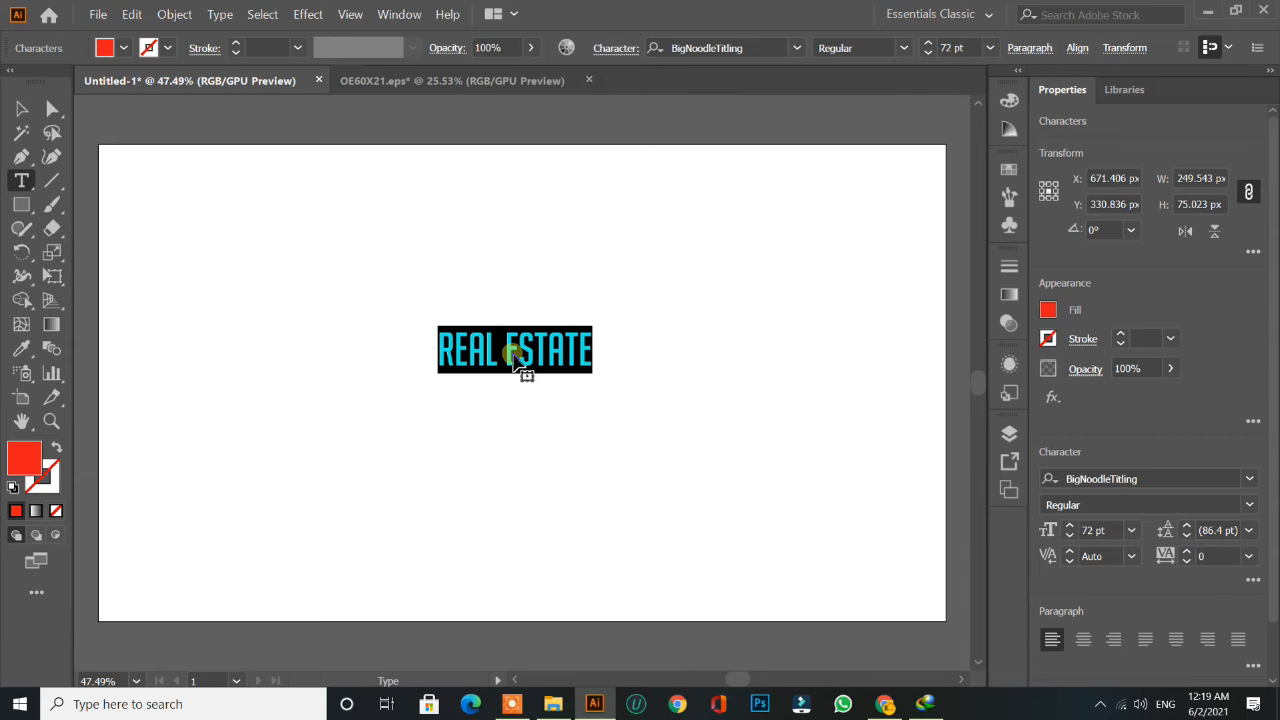
left_click(24, 108)
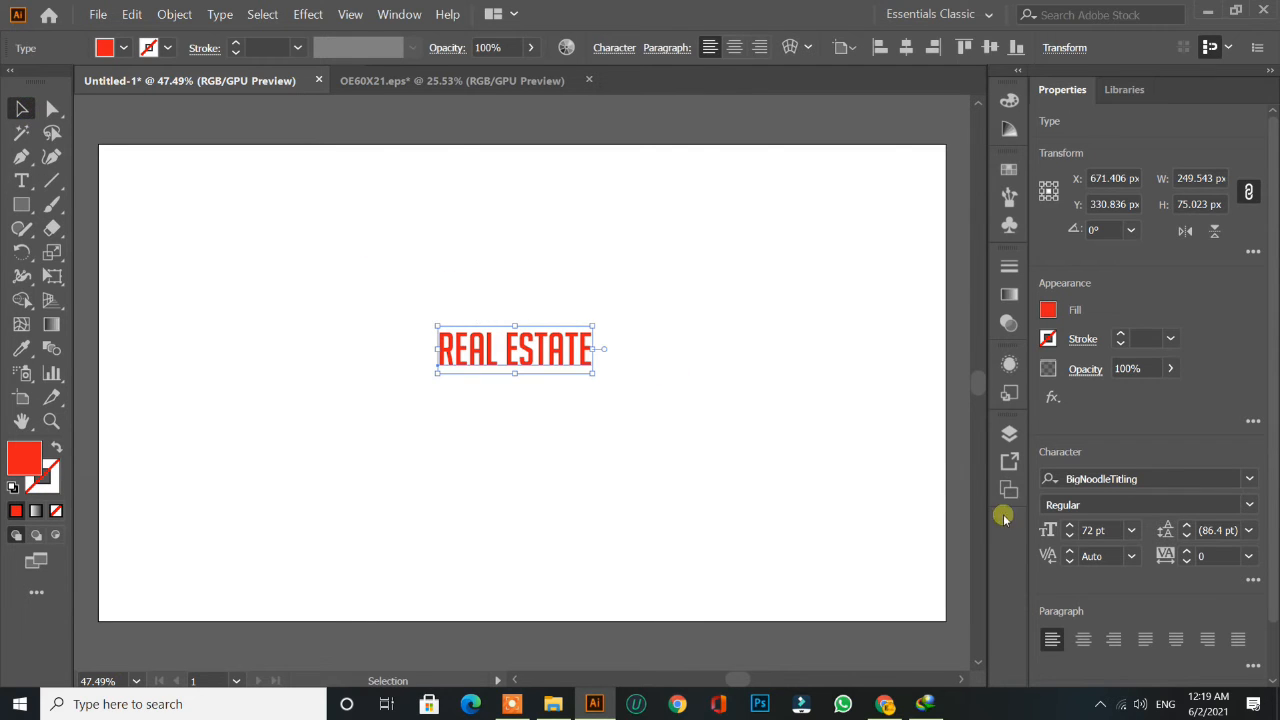
left_click(1249, 478)
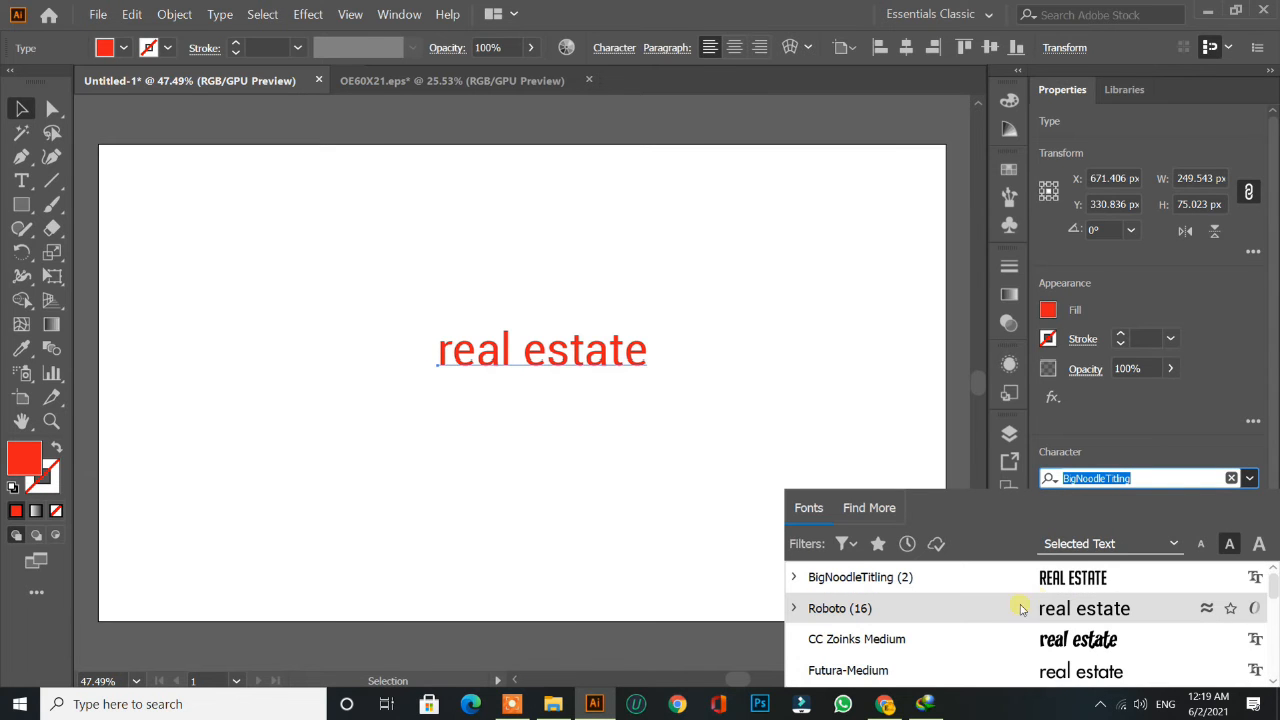
left_click(1008, 612)
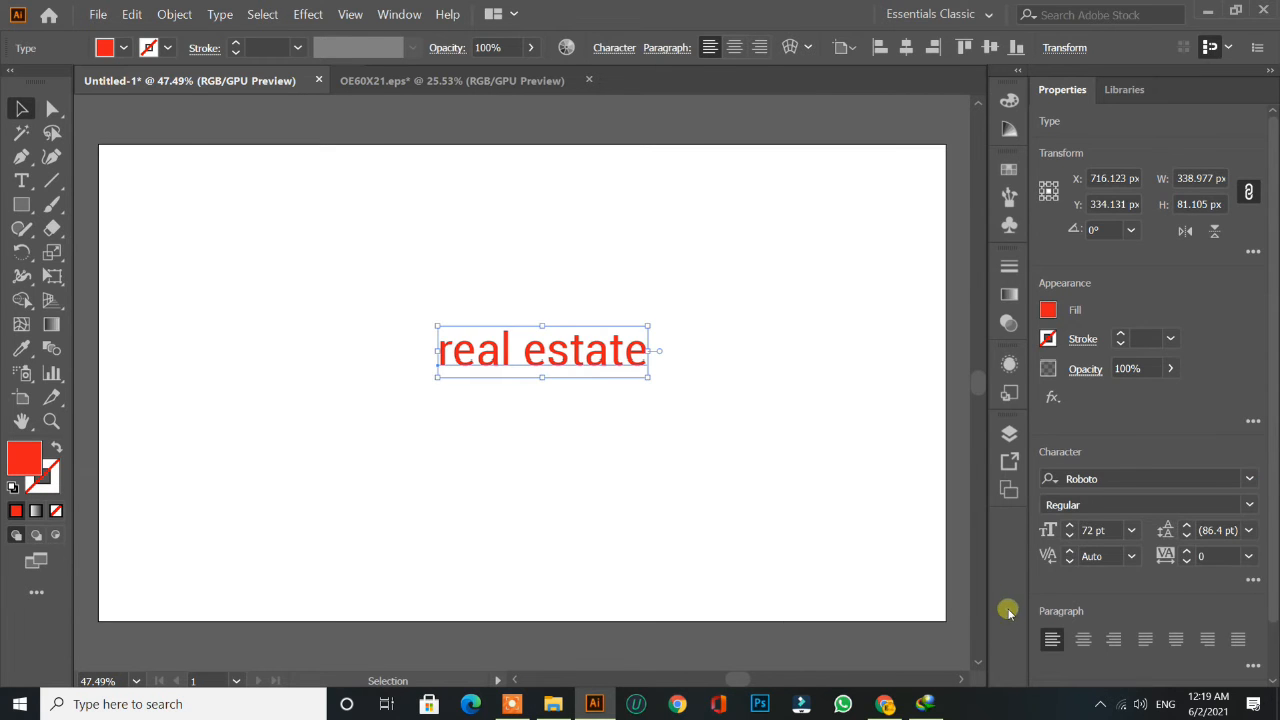
- Return to the OE60X21.eps document and ungroup the logo so its parts can be selected separately
left_click(664, 466)
left_click(437, 80)
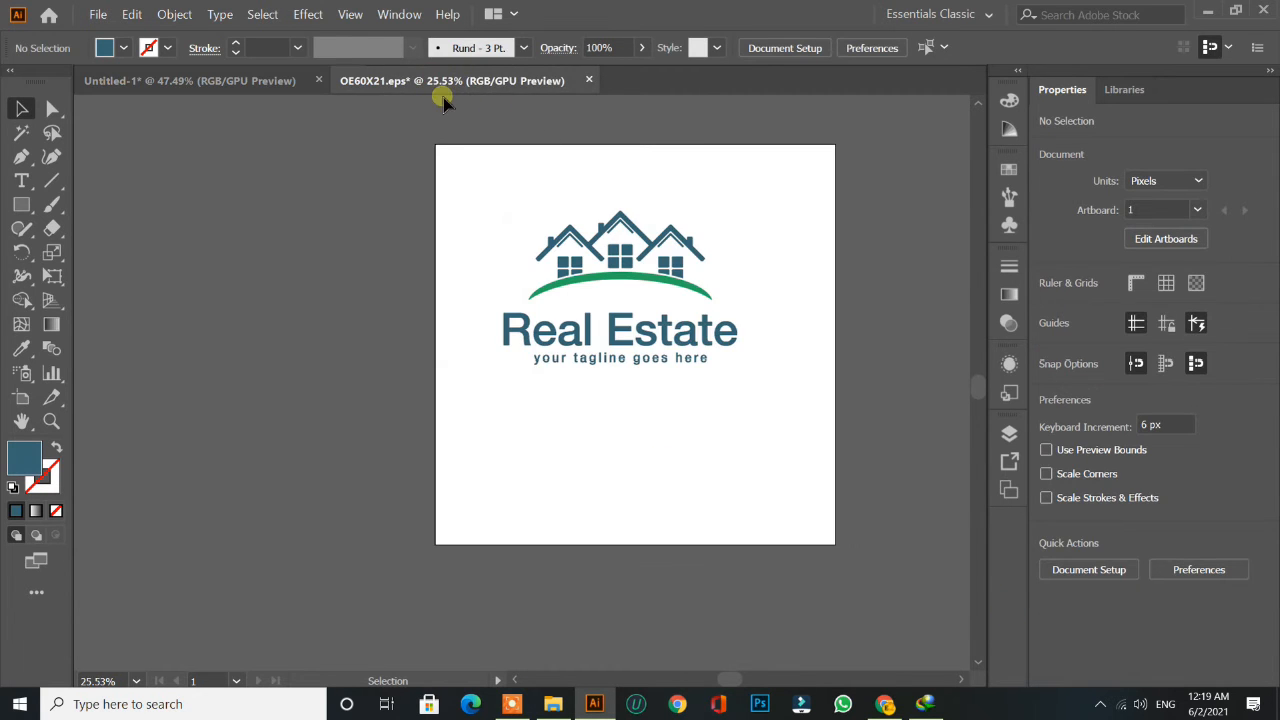
left_click_drag(516, 188, 712, 295)
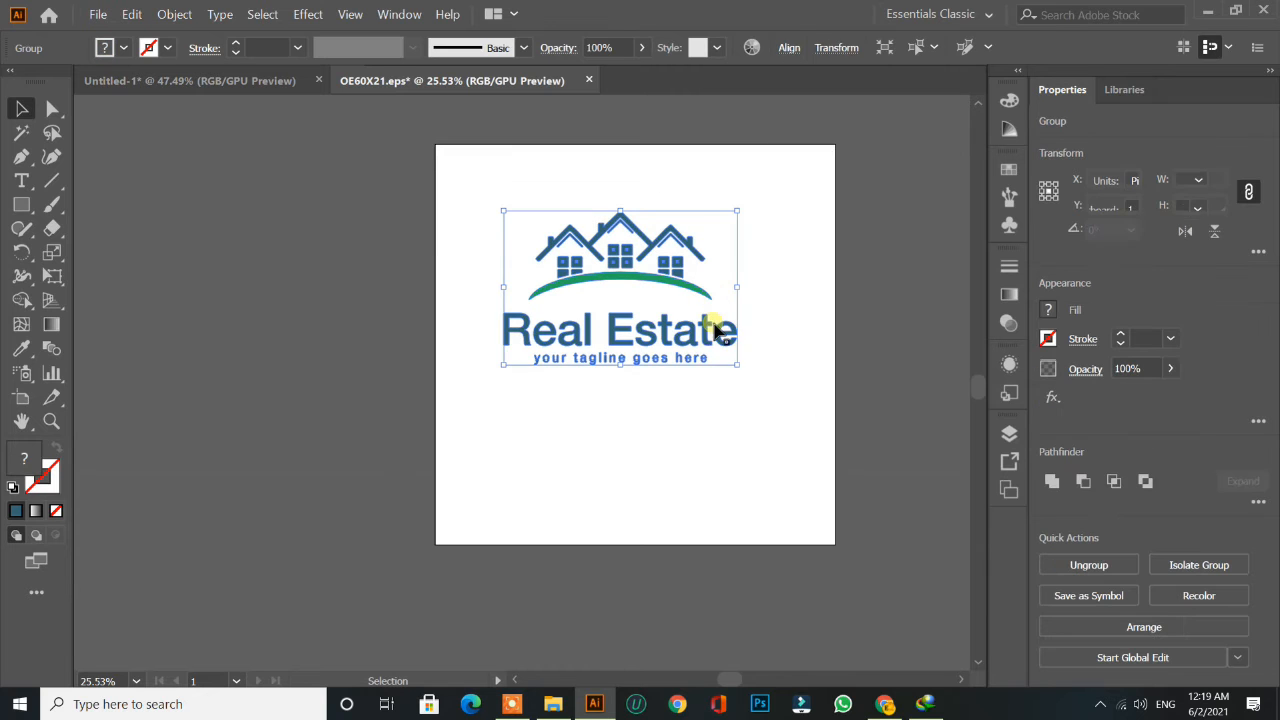
left_click(613, 432)
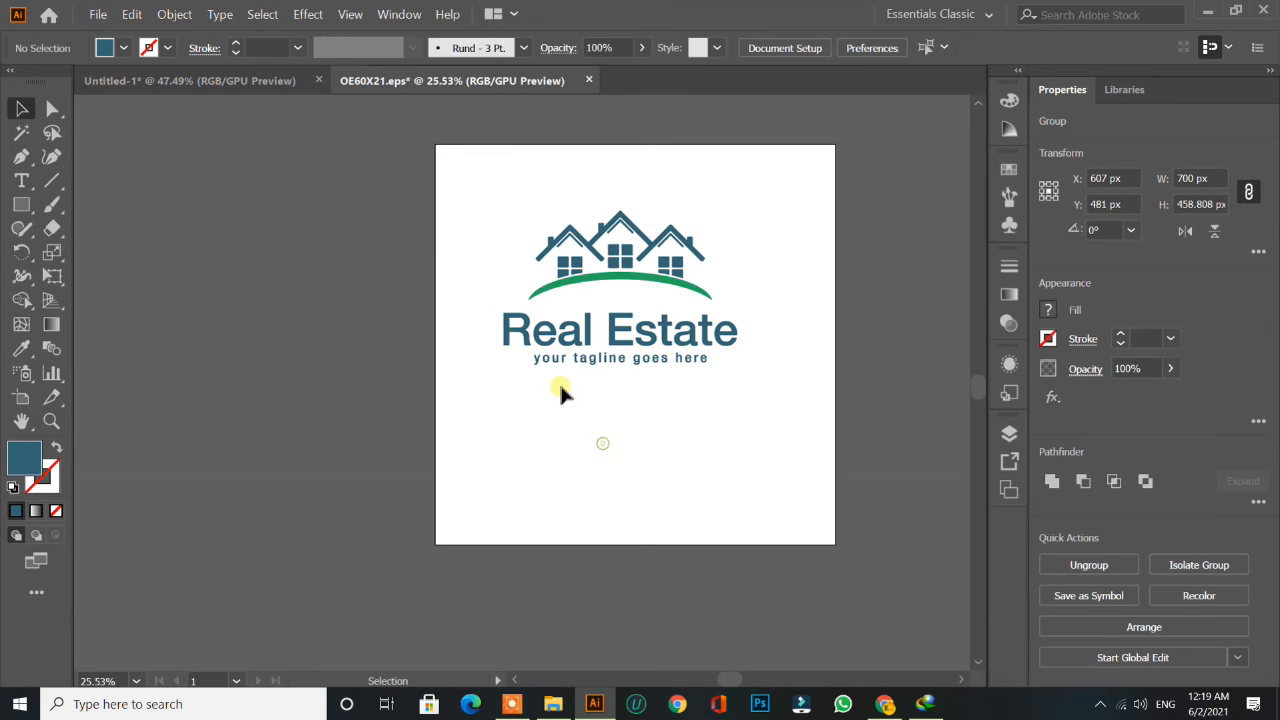
left_click(612, 270)
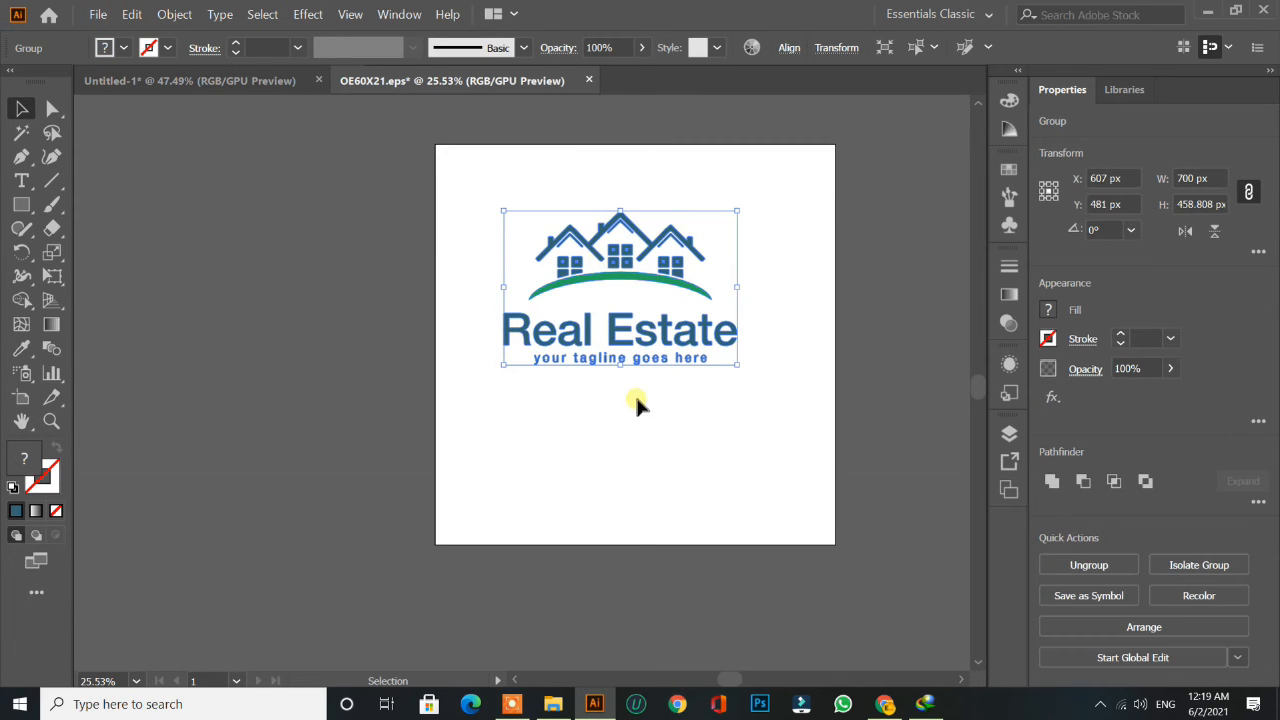
left_click(1090, 566)
left_click(700, 483)
- Bring the house artwork with its green arc into the Untitled-1 document, above the red text
left_click(641, 292)
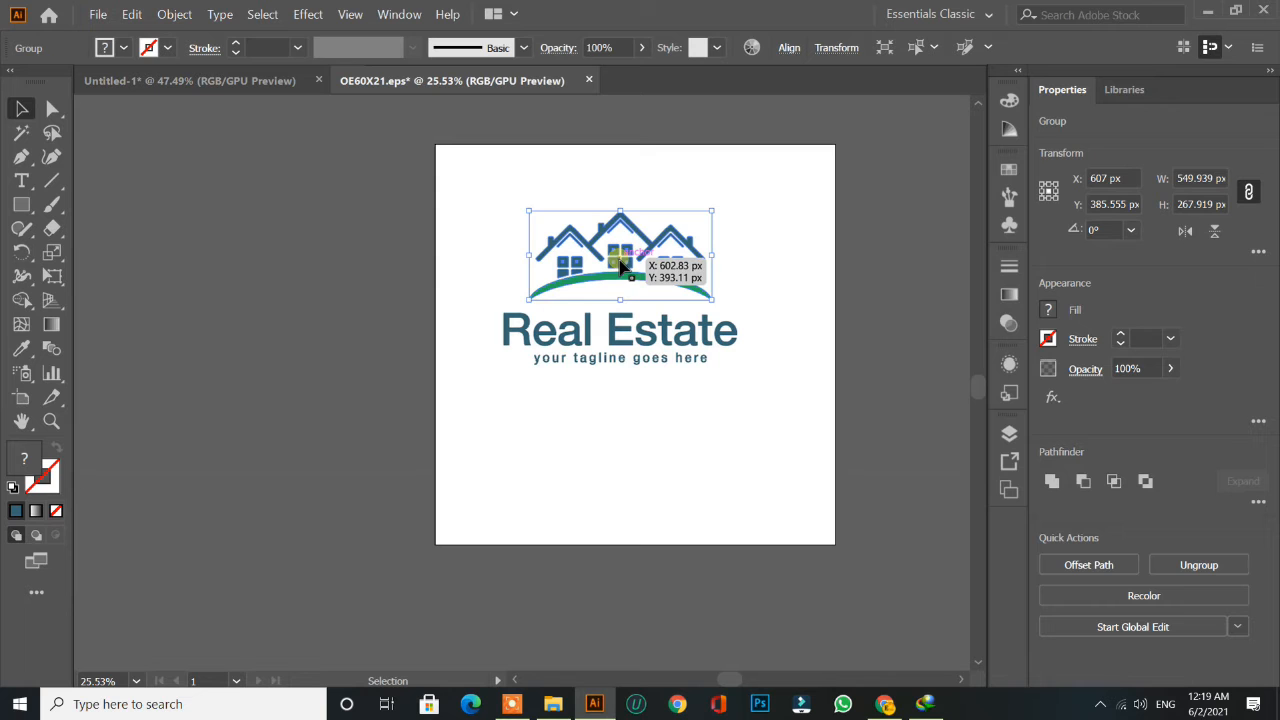
left_click_drag(626, 254, 546, 237)
left_click(549, 440)
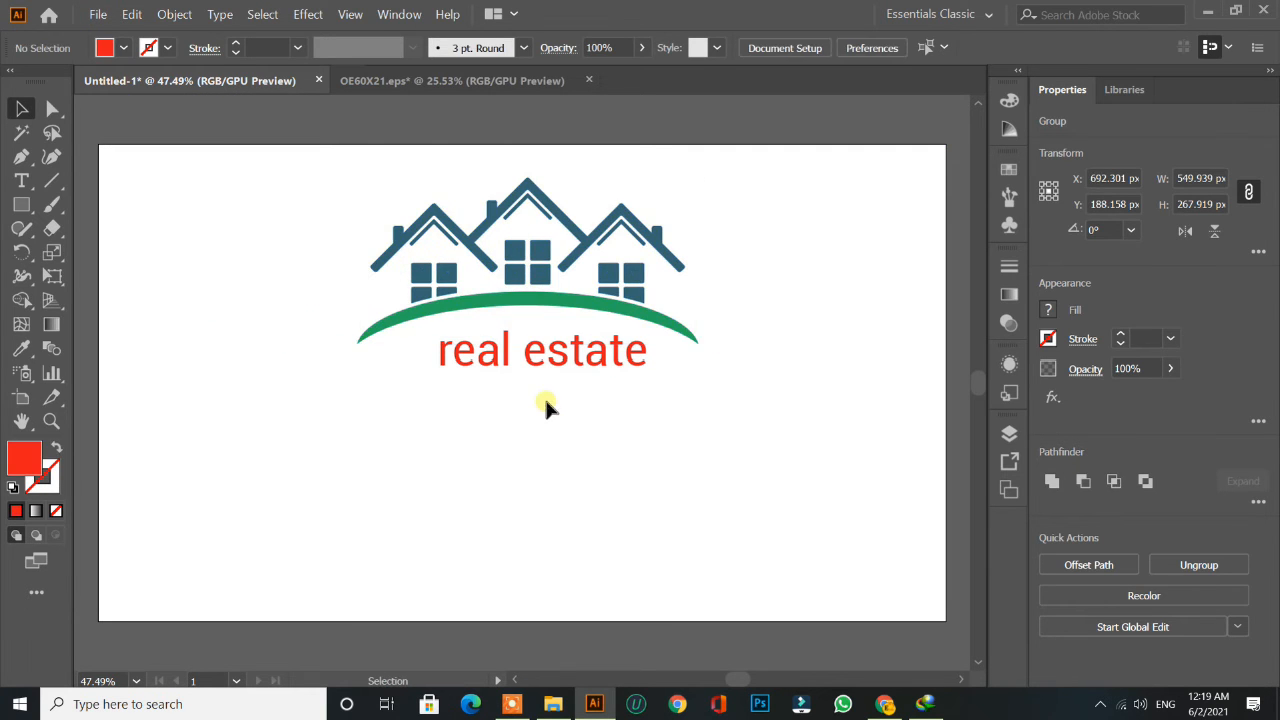
- Scale the house artwork down proportionally to slightly narrower than the "real estate" text
left_click(530, 312)
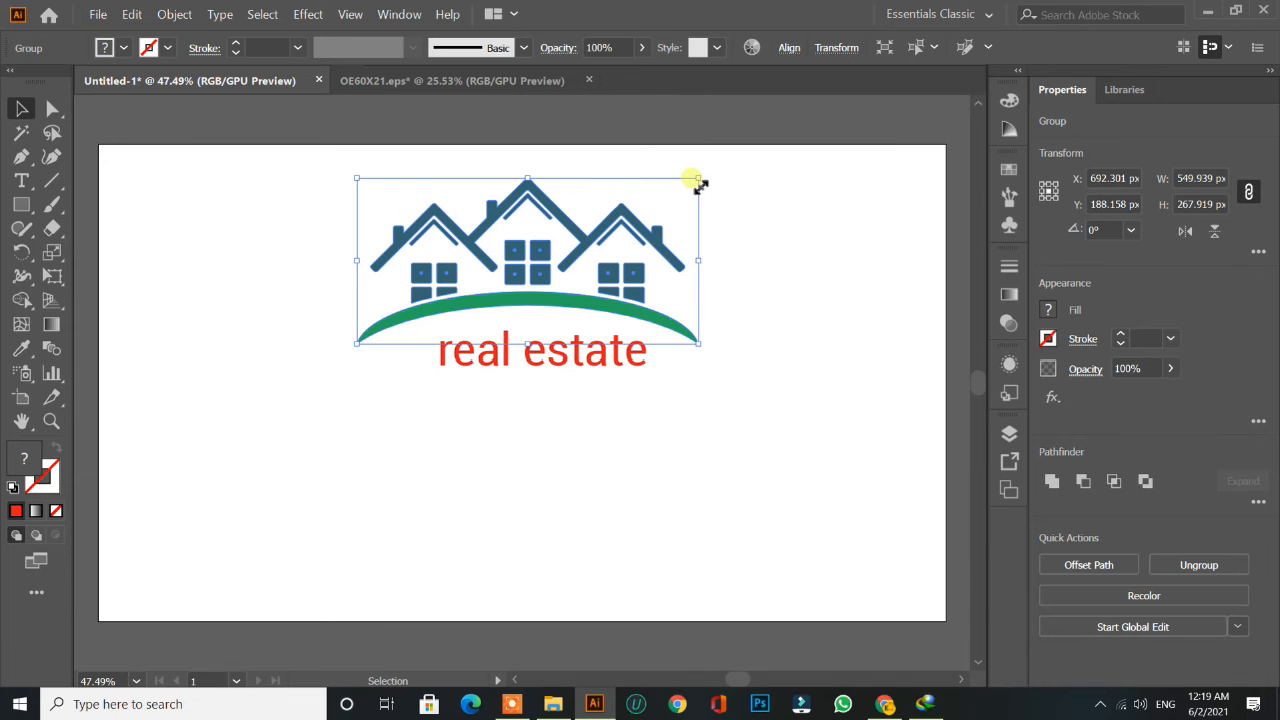
left_click_drag(698, 181, 818, 375)
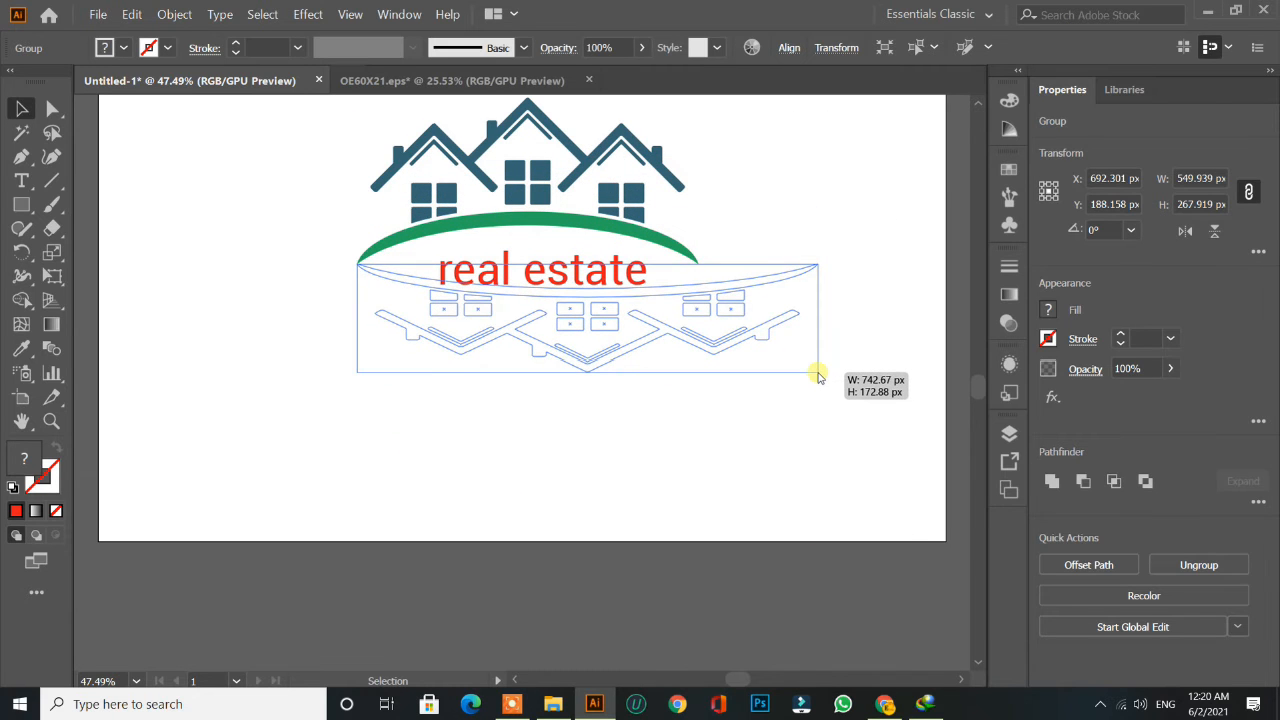
left_click_drag(818, 375, 571, 358)
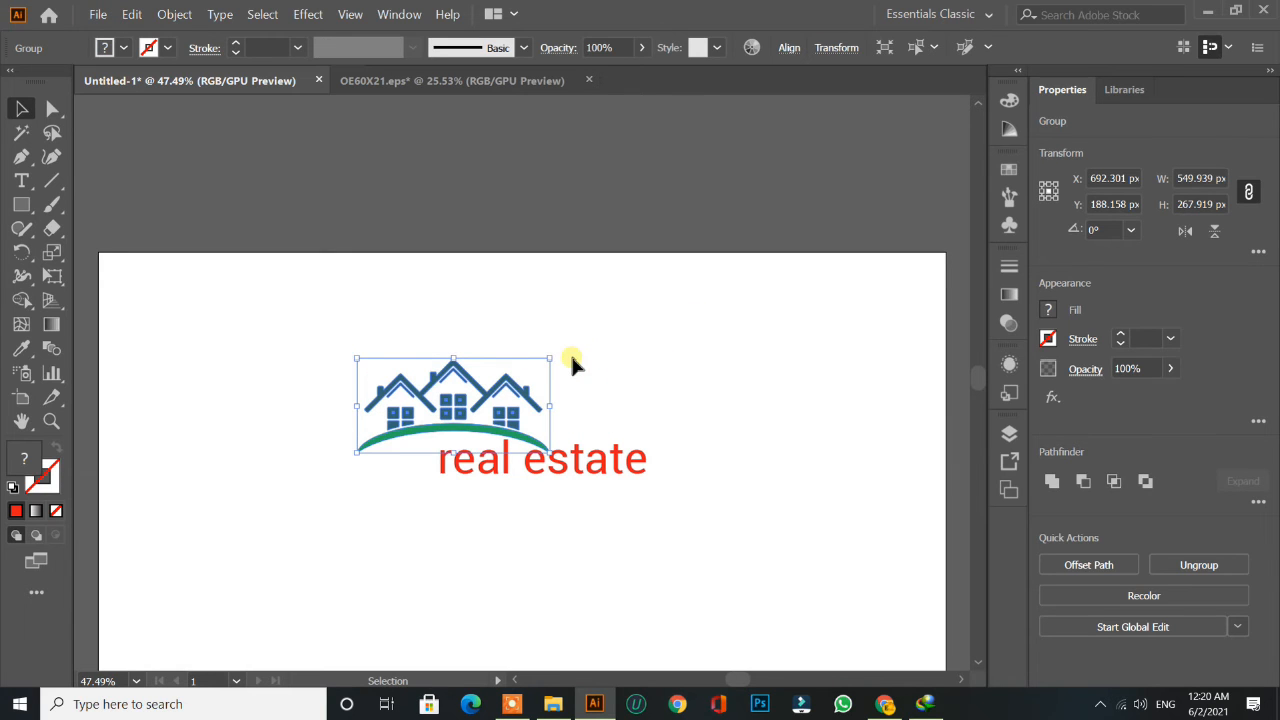
left_click(600, 546)
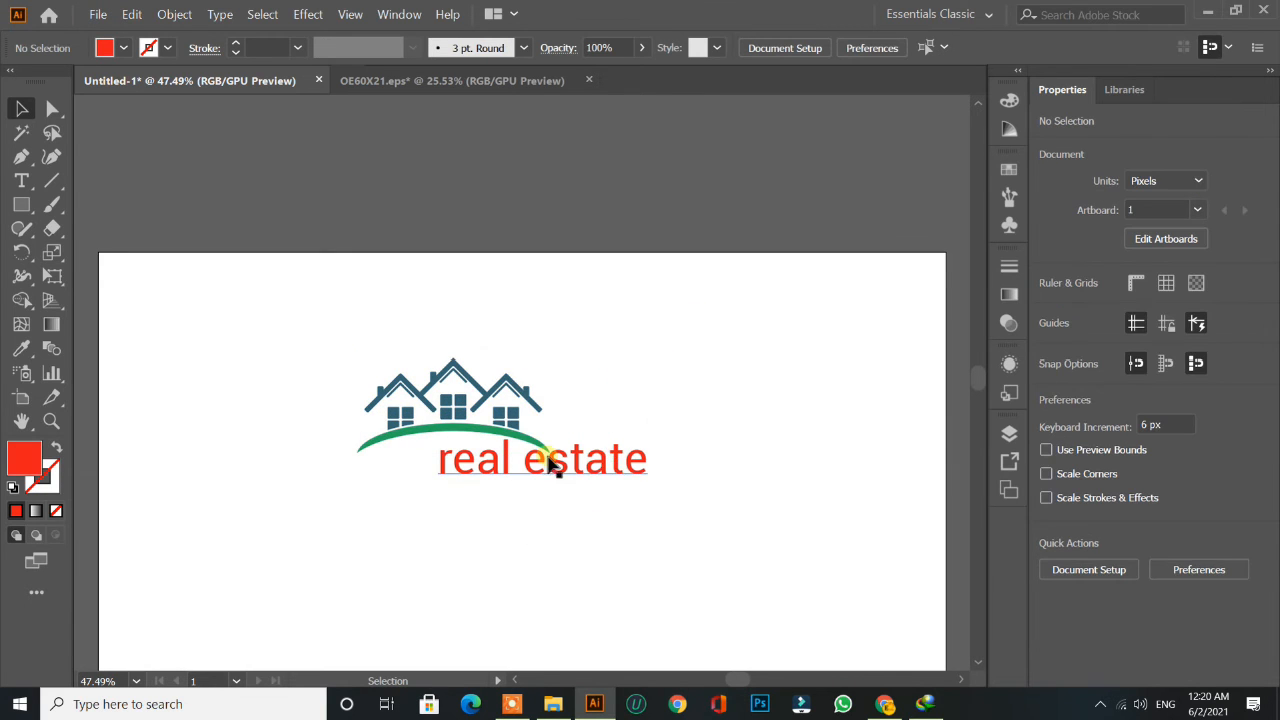
- Move the red "real estate" text beneath the green arc, aligned with the arc's left end
scroll(511, 491, "down", 1)
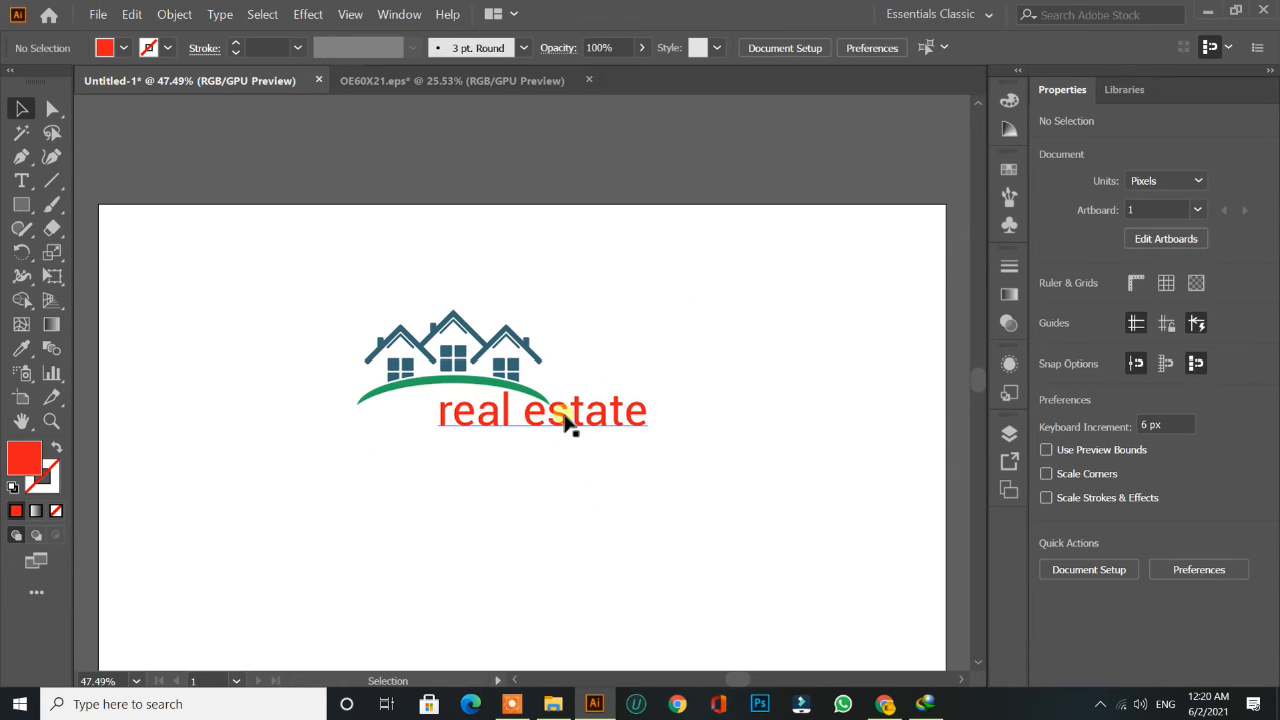
left_click(595, 416)
left_click_drag(597, 416, 512, 430)
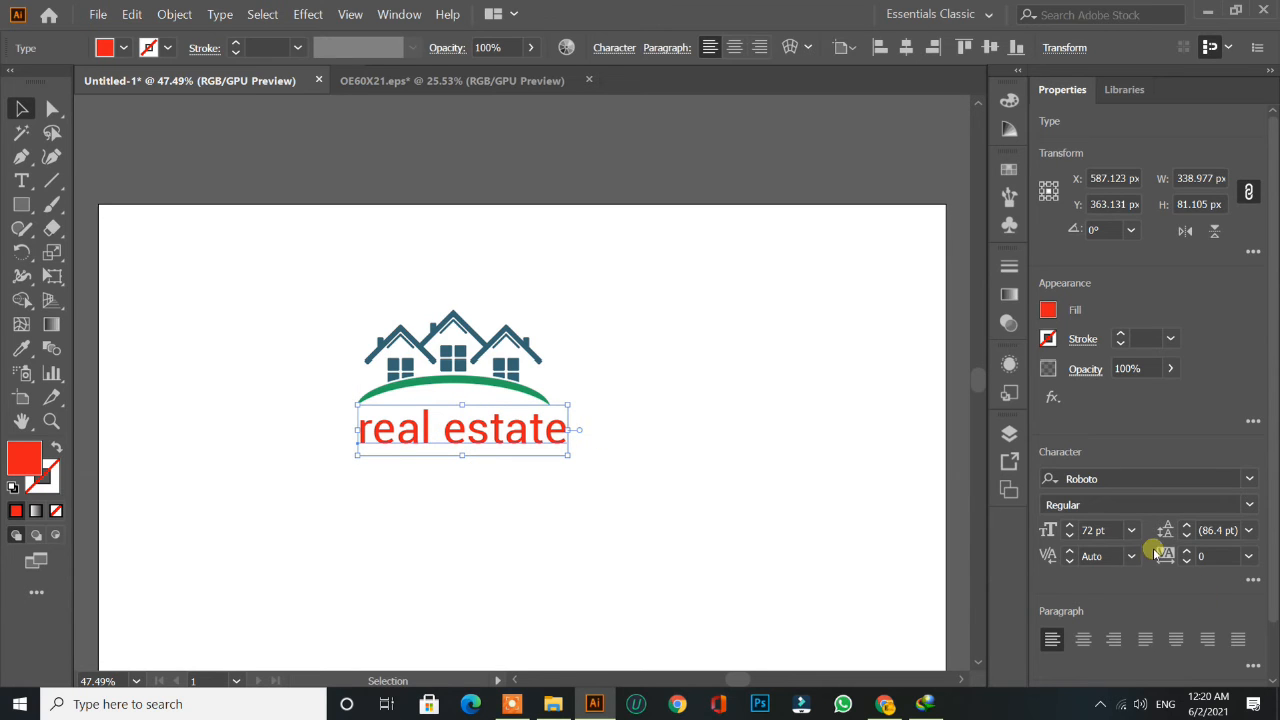
- Set the "real estate" text to 60 pt, centre it closely under the green arc and leave it selected
left_click(1131, 530)
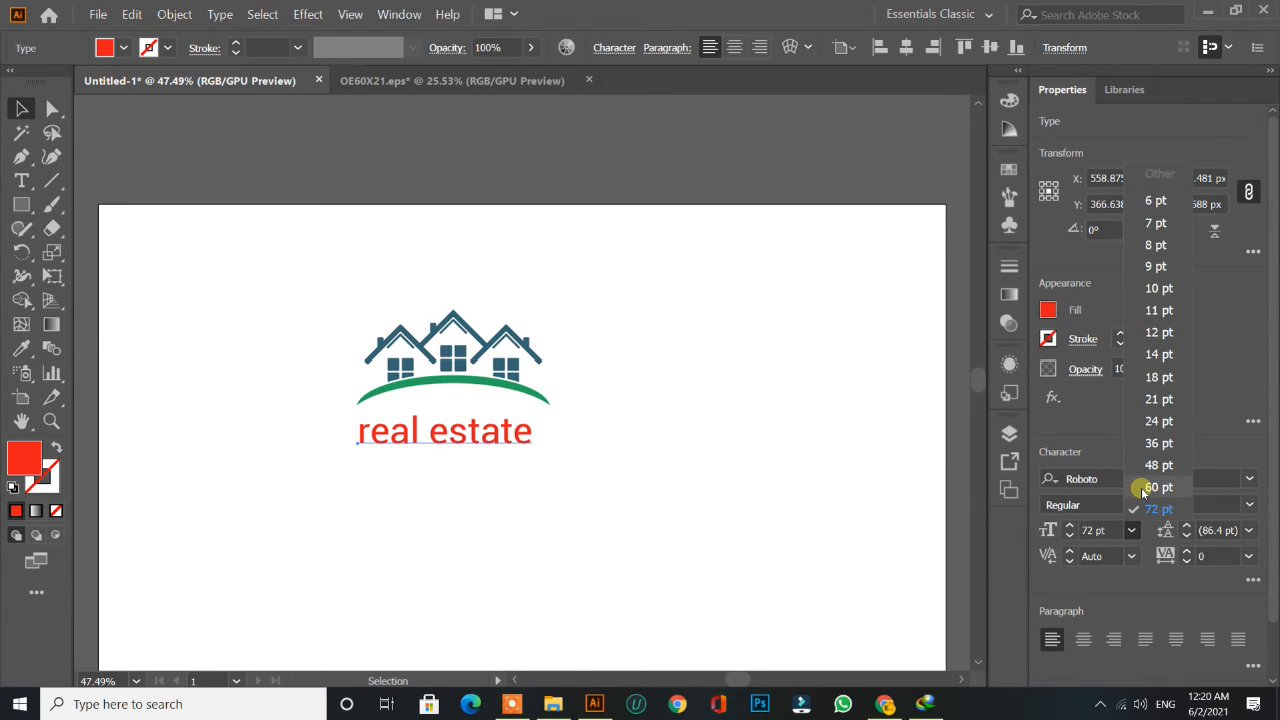
left_click(1143, 488)
left_click(452, 500)
left_click_drag(434, 443, 494, 423)
left_click(492, 486)
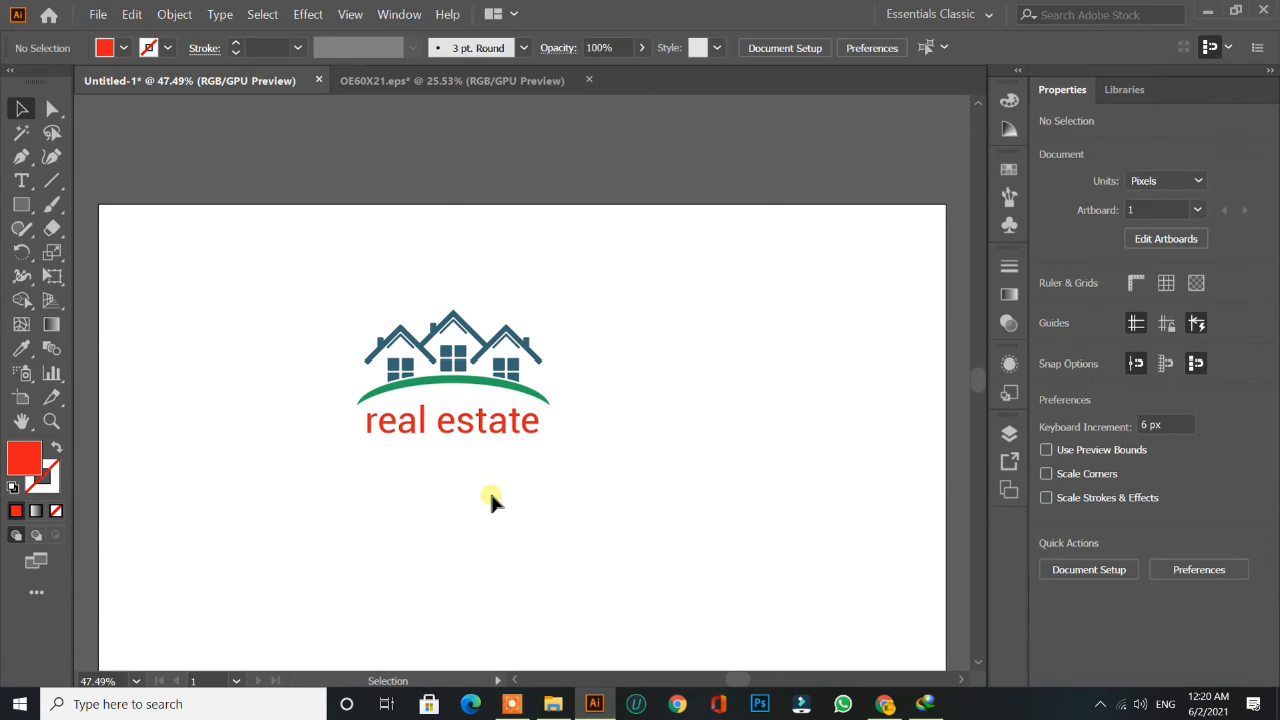
left_click(423, 430)
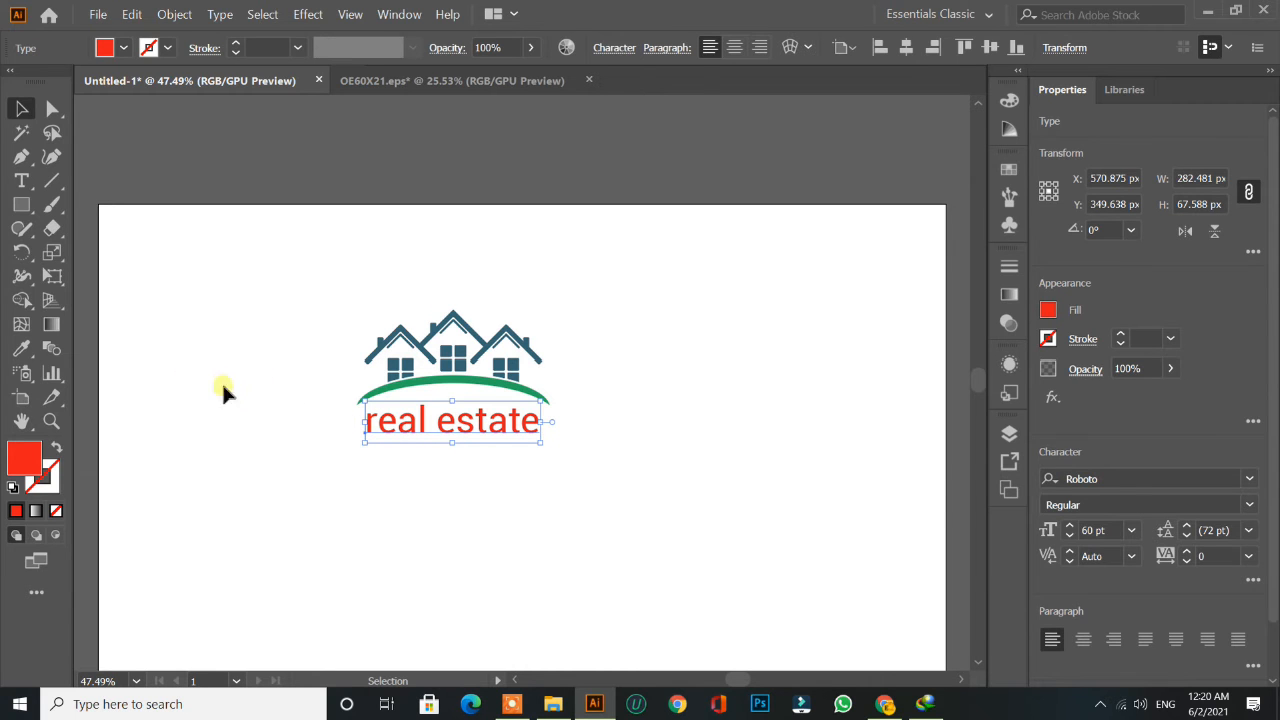
- Change the fill colour of the "real estate" text to black (000000)
double_click(30, 456)
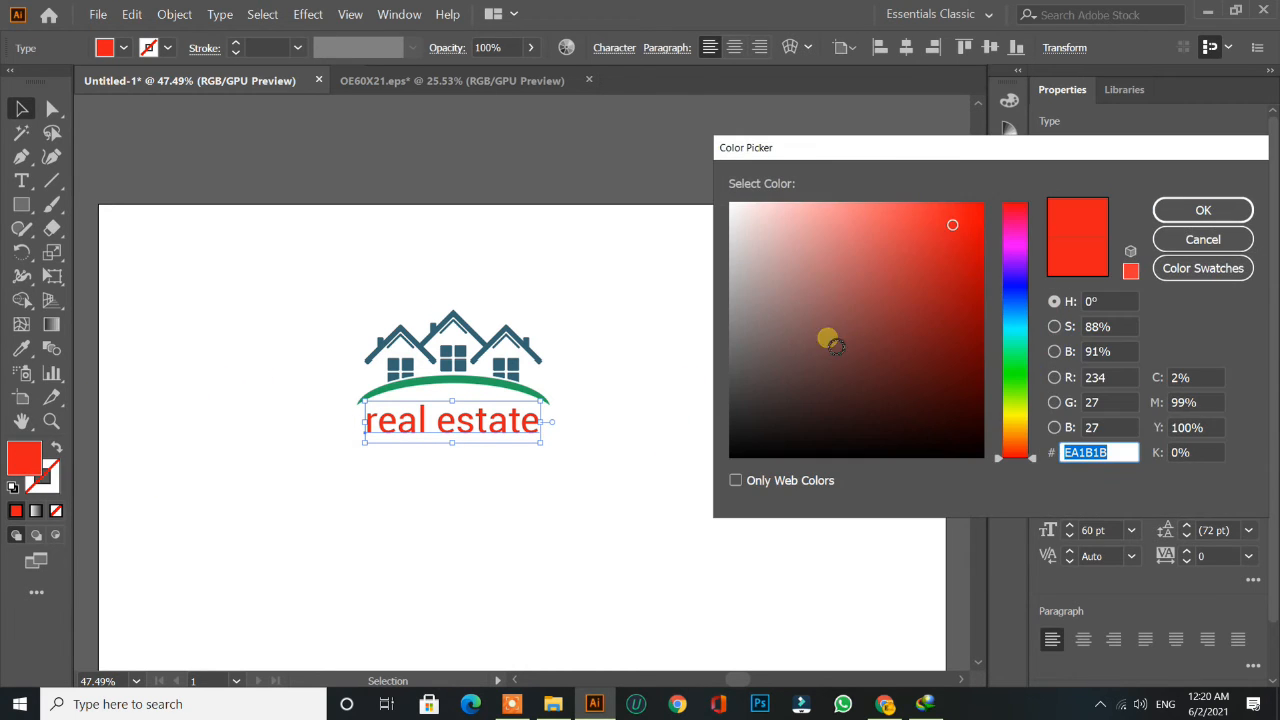
left_click(893, 377)
left_click_drag(893, 377, 1008, 480)
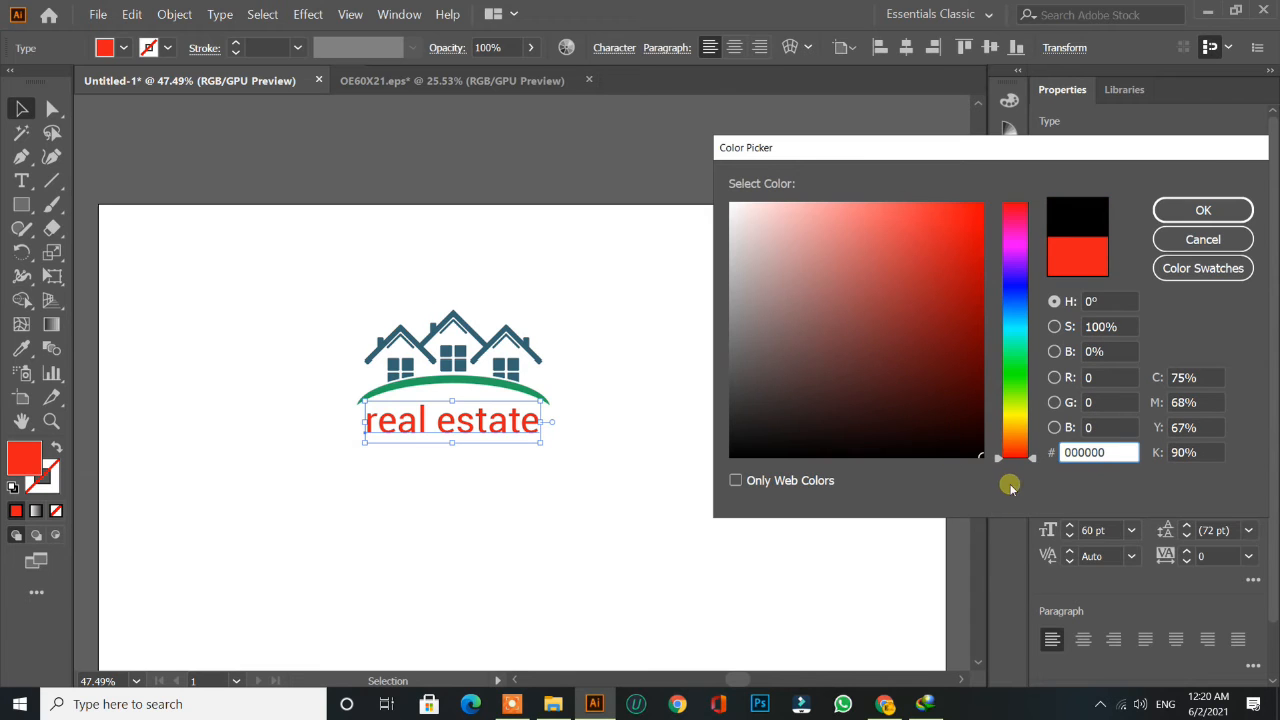
left_click(1205, 213)
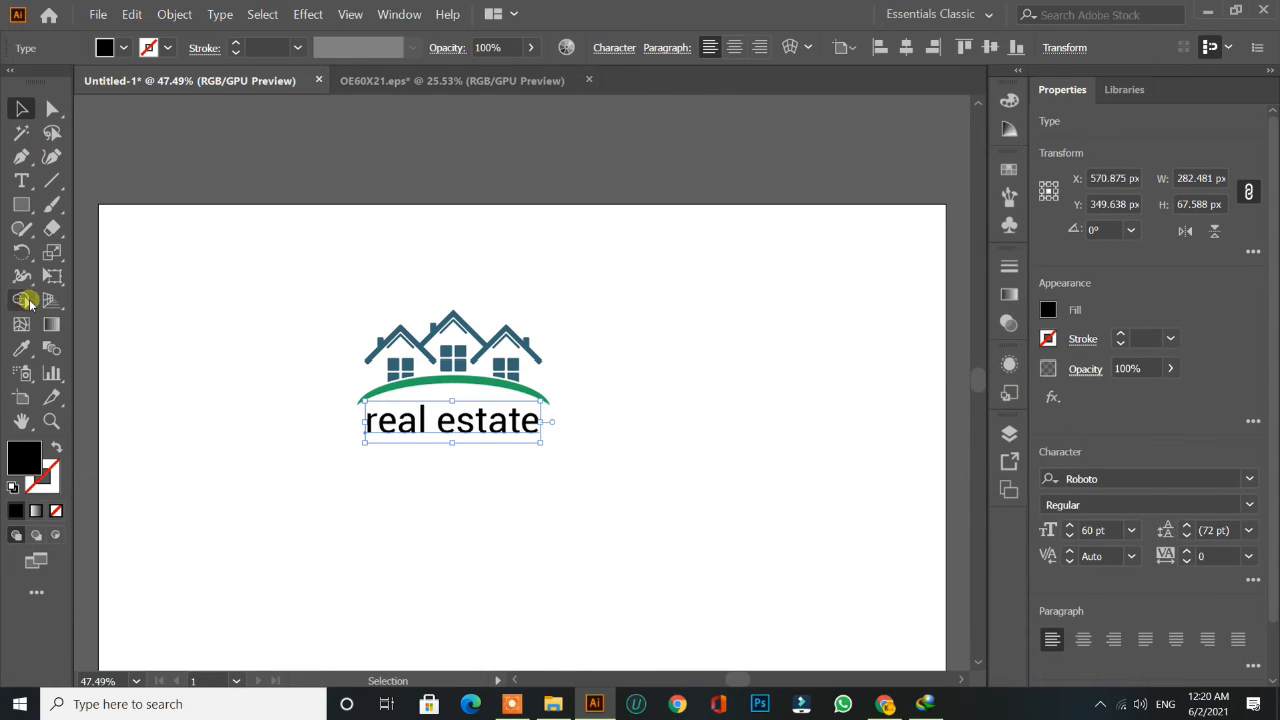
- Use the Eyedropper to try the green arc's colour on the "real estate" text, and settle on the dark blue of the house windows
left_click(18, 350)
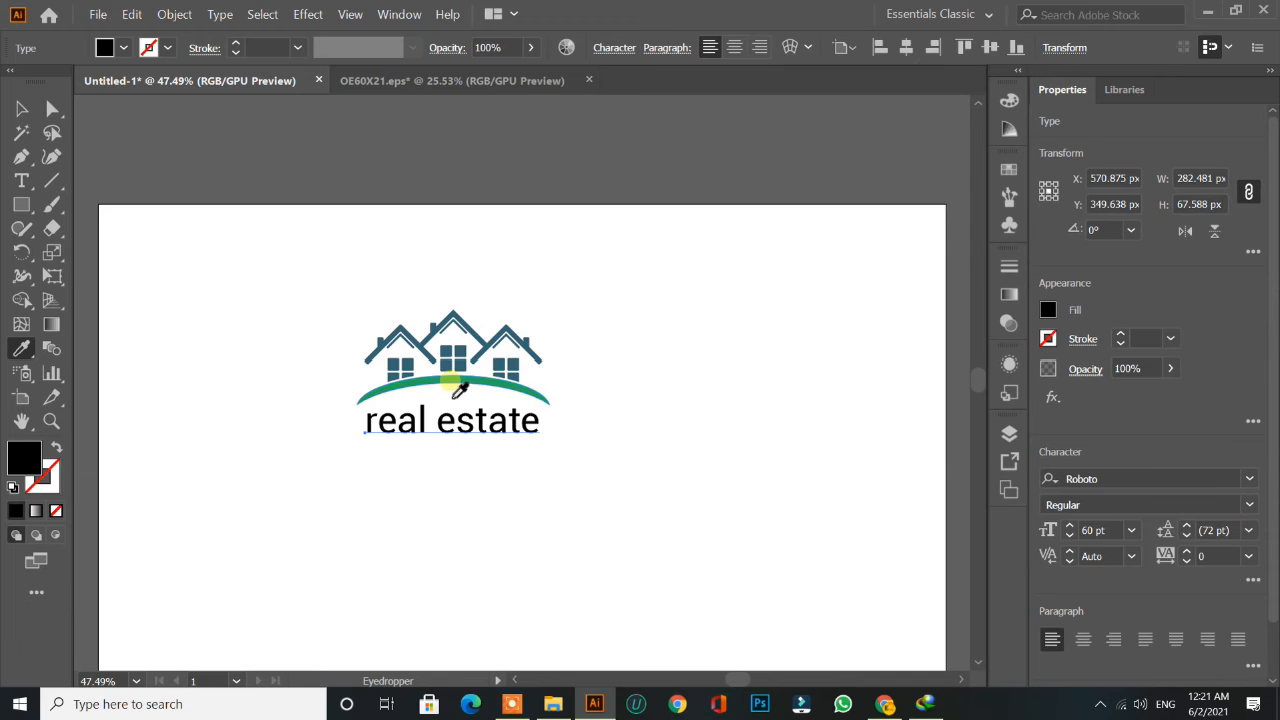
left_click(18, 110)
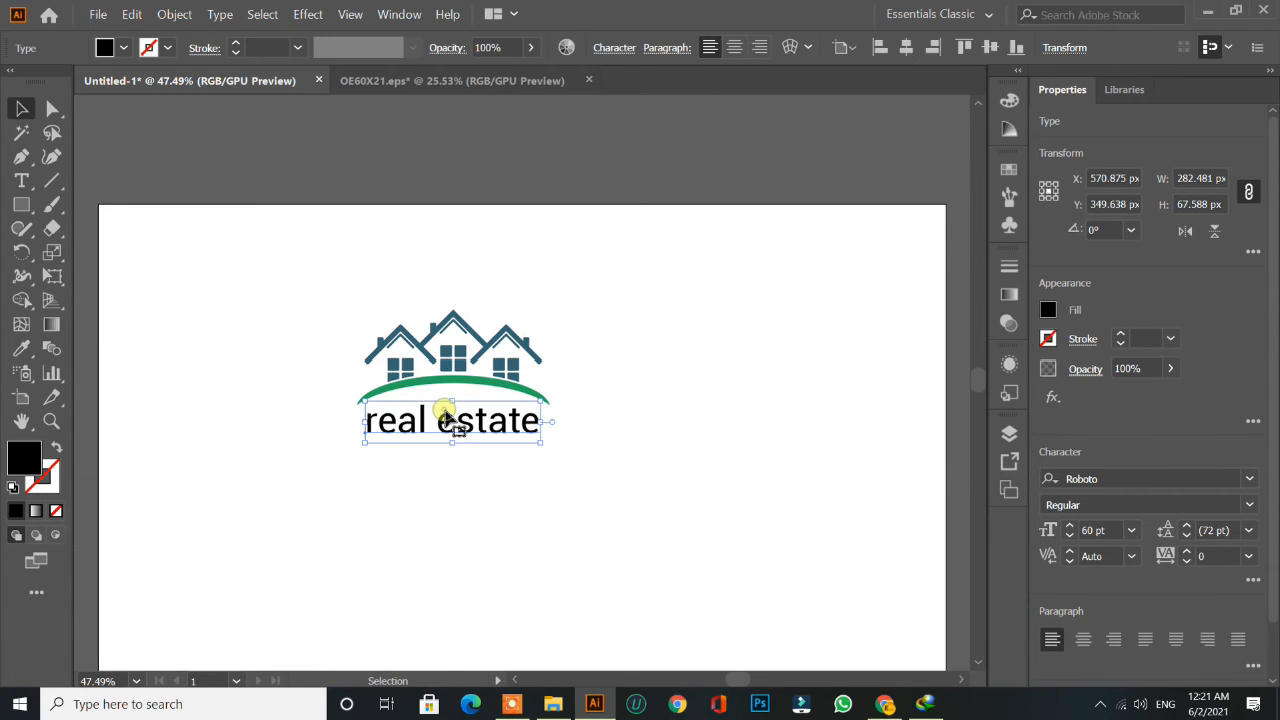
left_click(23, 348)
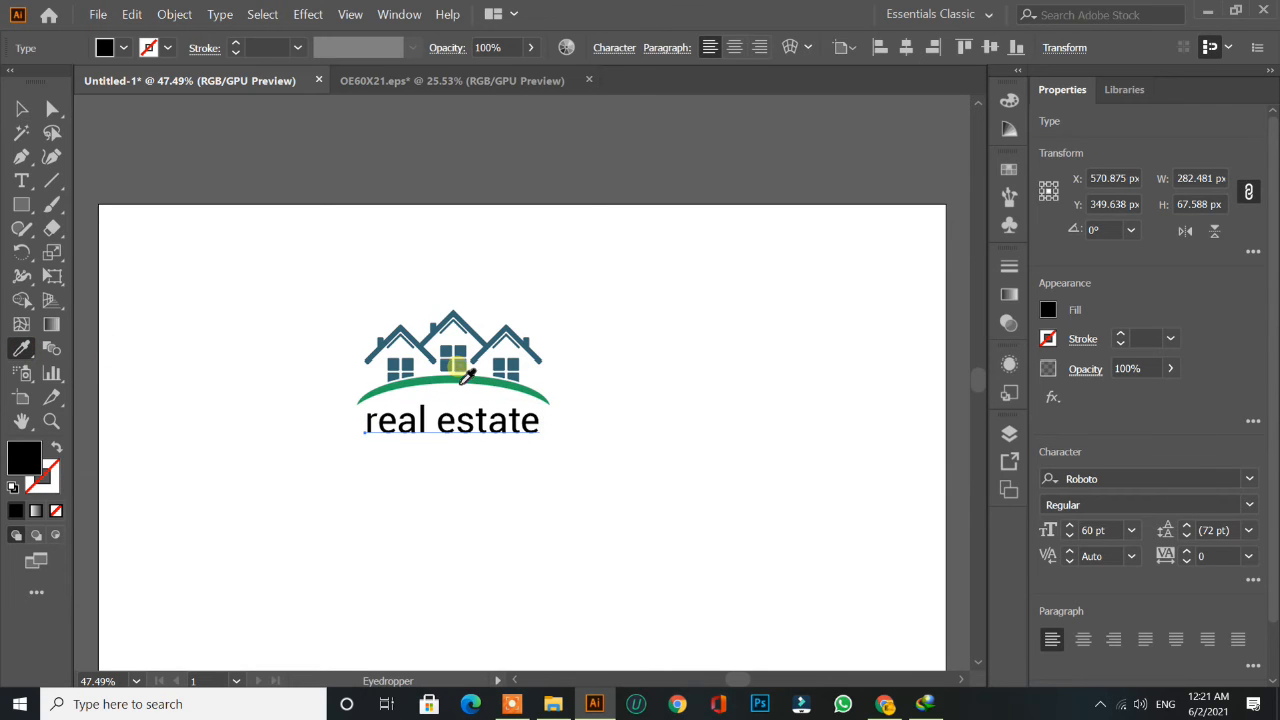
left_click(660, 166)
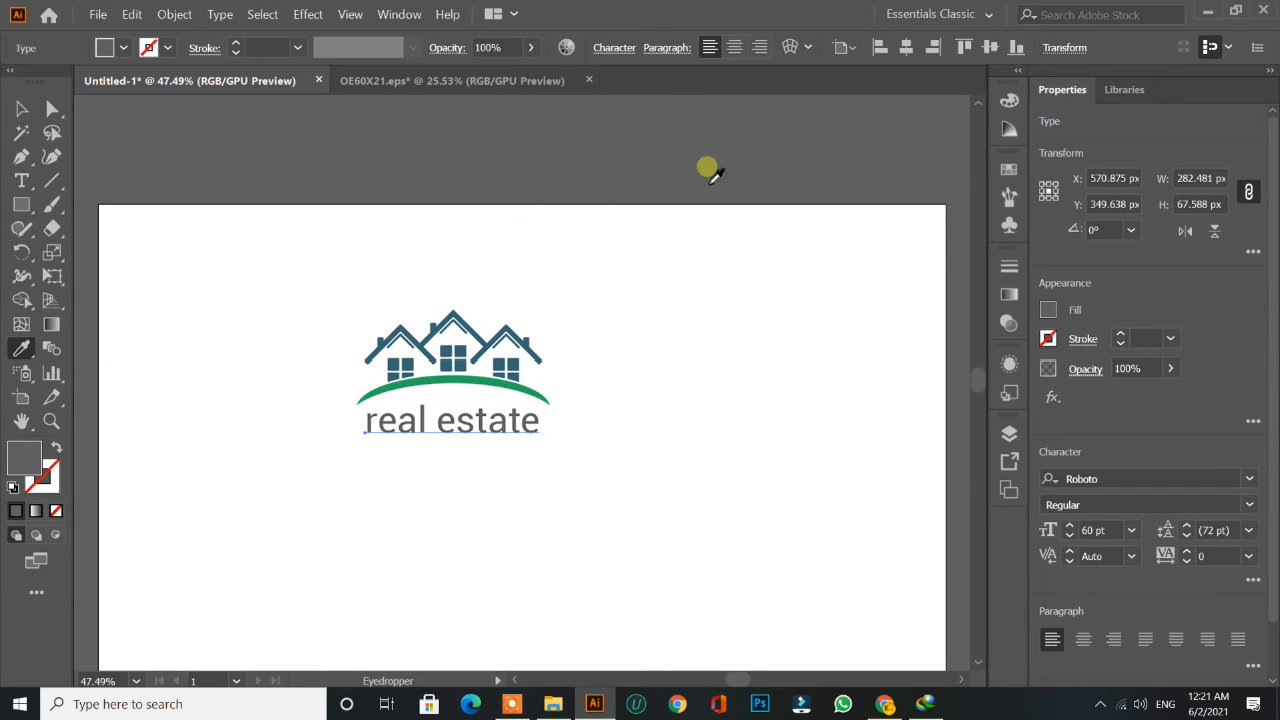
left_click(928, 284)
left_click(595, 160)
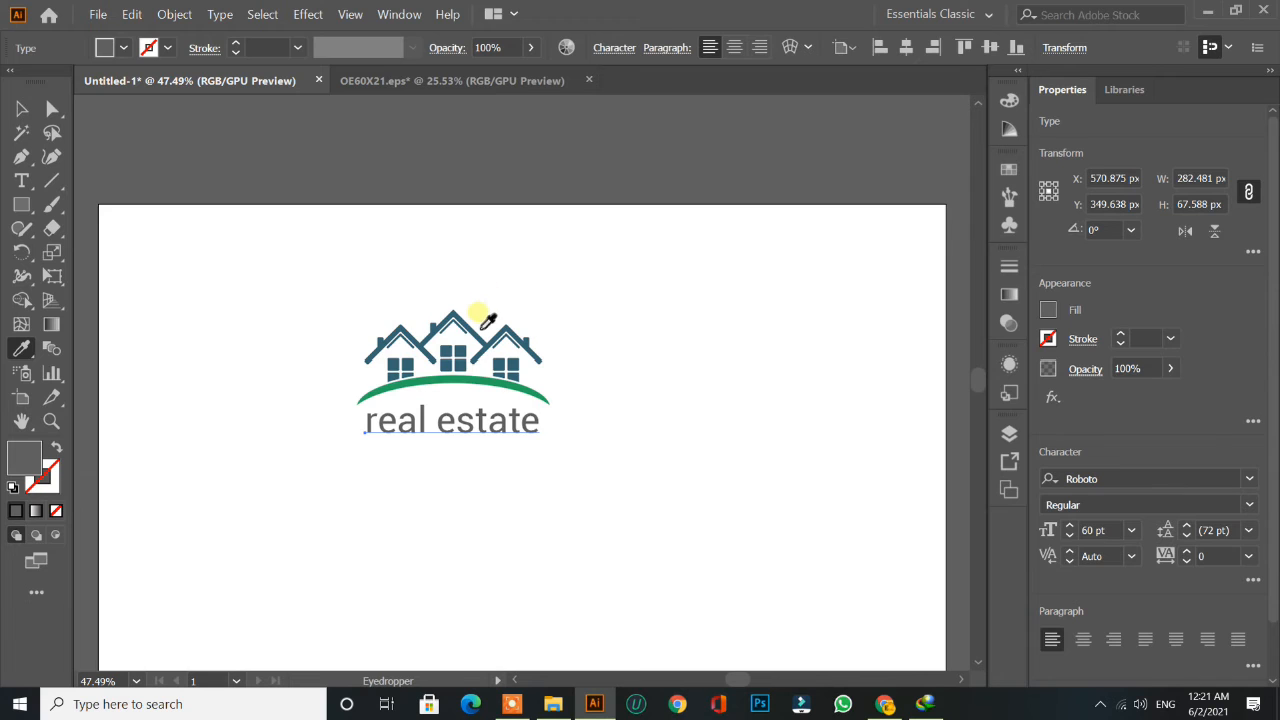
left_click(463, 388)
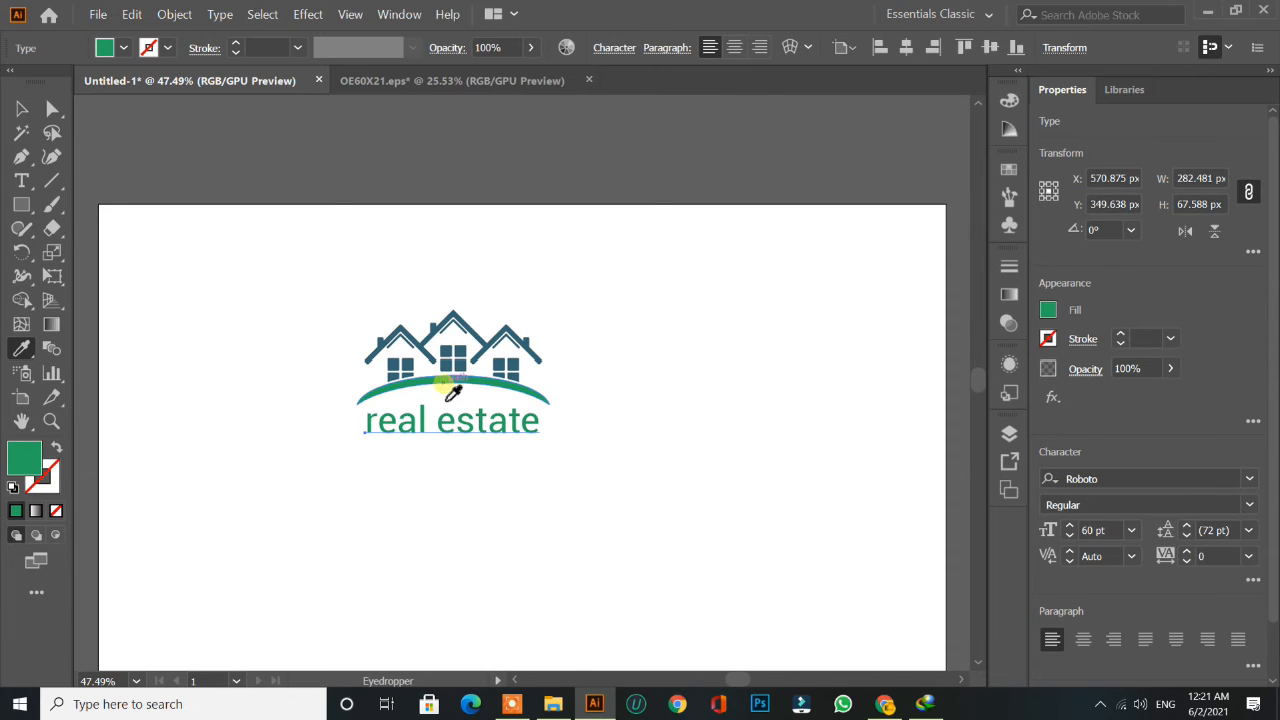
left_click(461, 352)
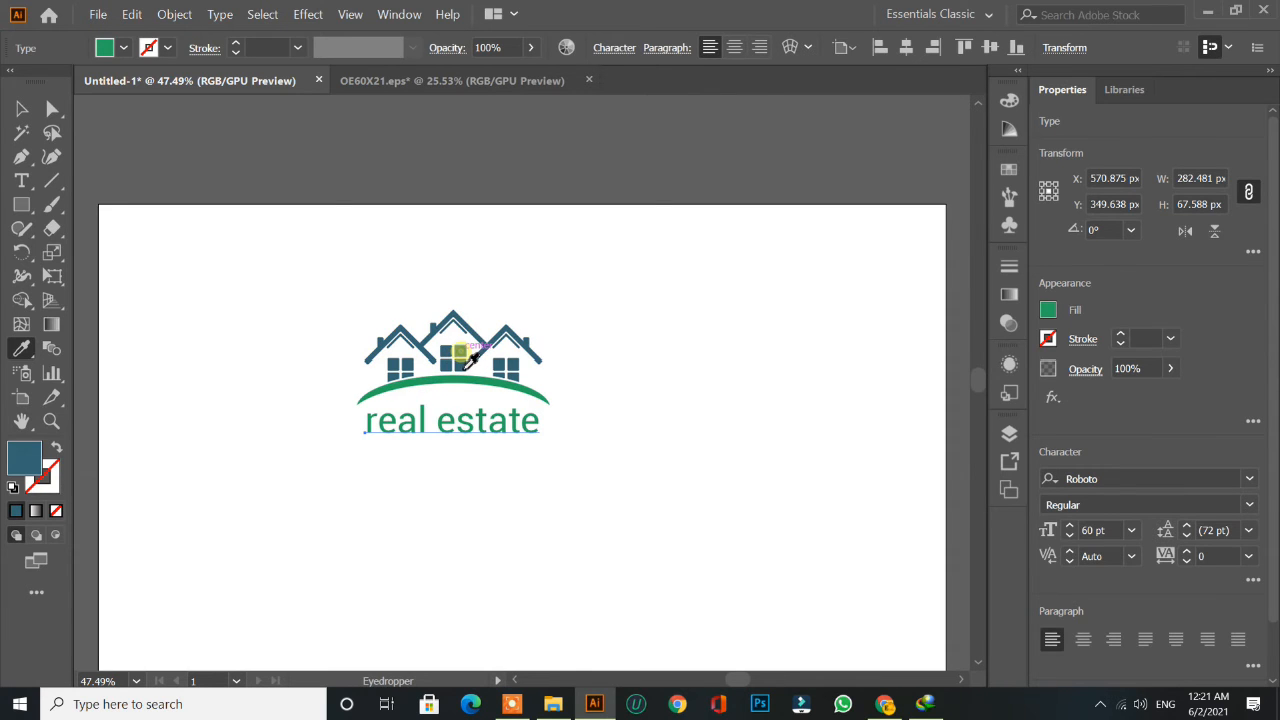
left_click(22, 110)
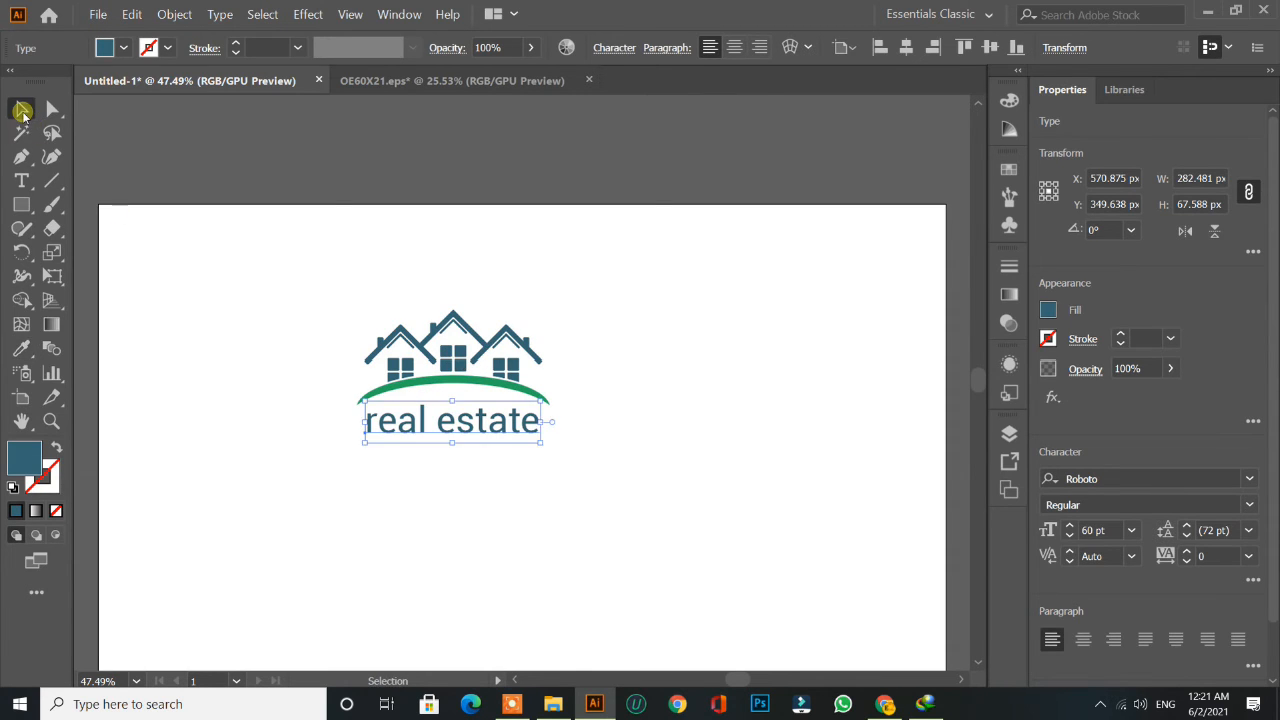
left_click(400, 303)
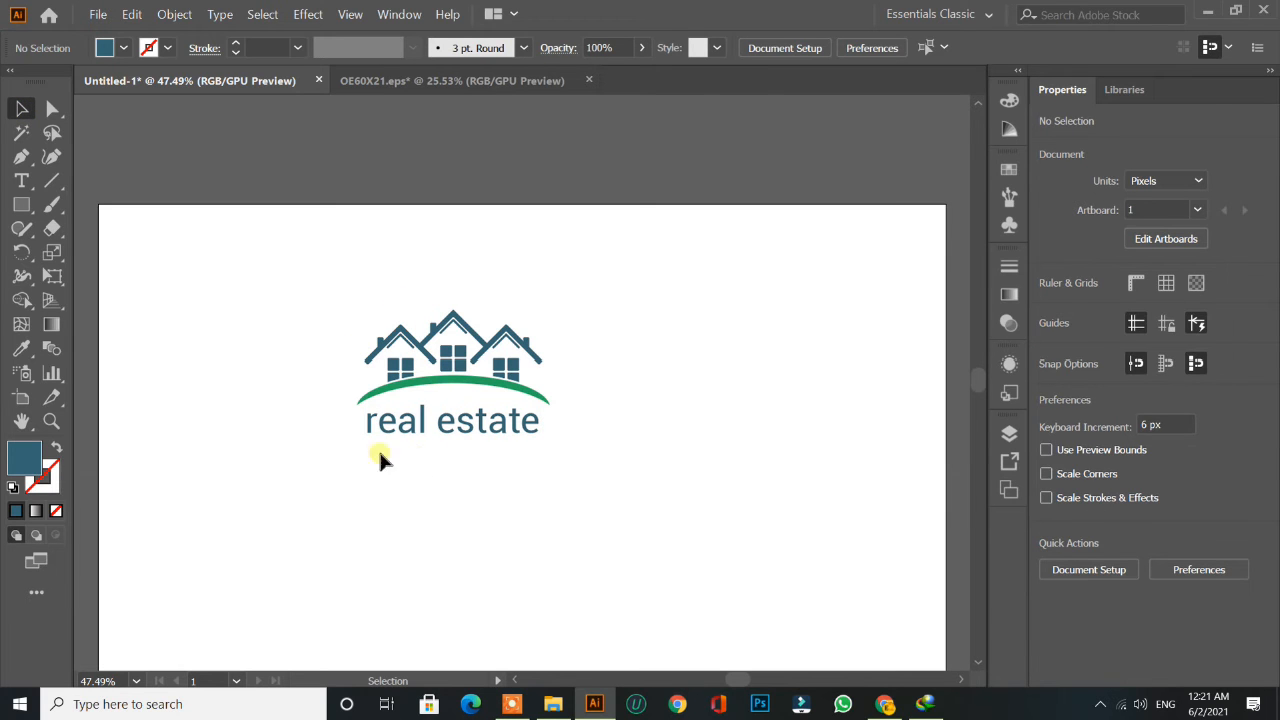
- Bring the "your tagline goes here" text from OE60X21.eps into Untitled-1, directly below the "real estate" text
left_click(390, 79)
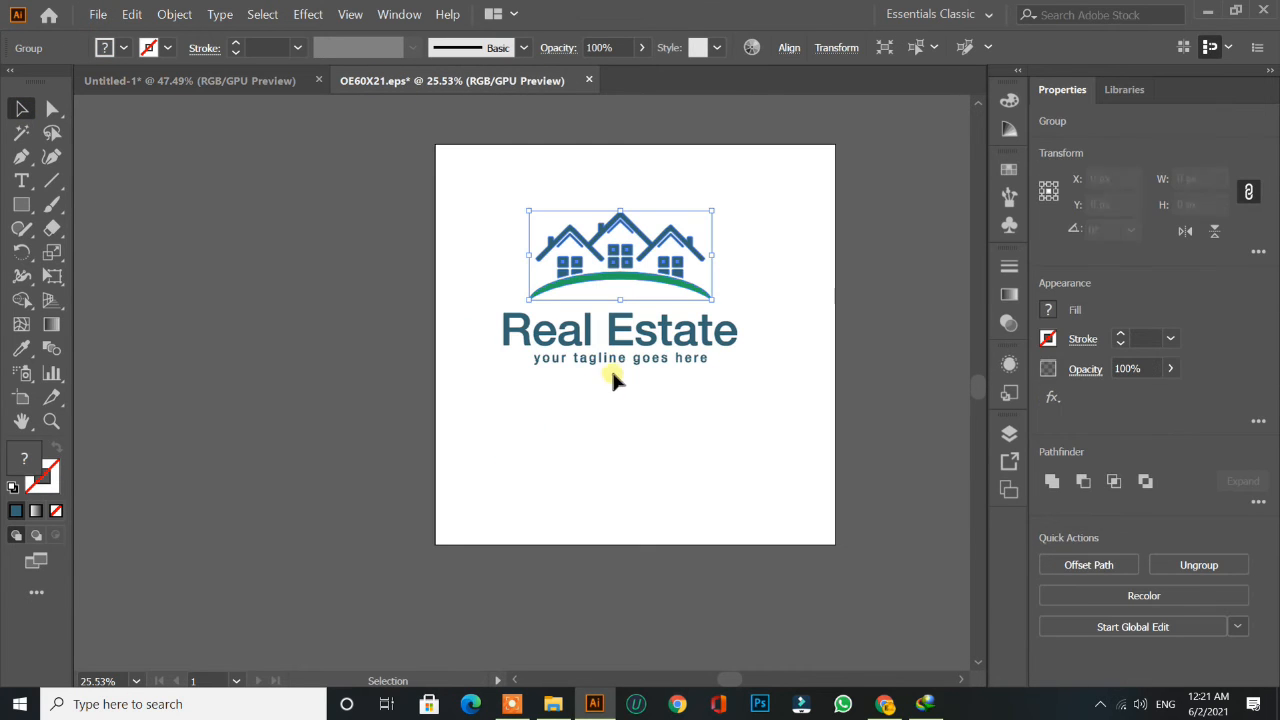
left_click(584, 390)
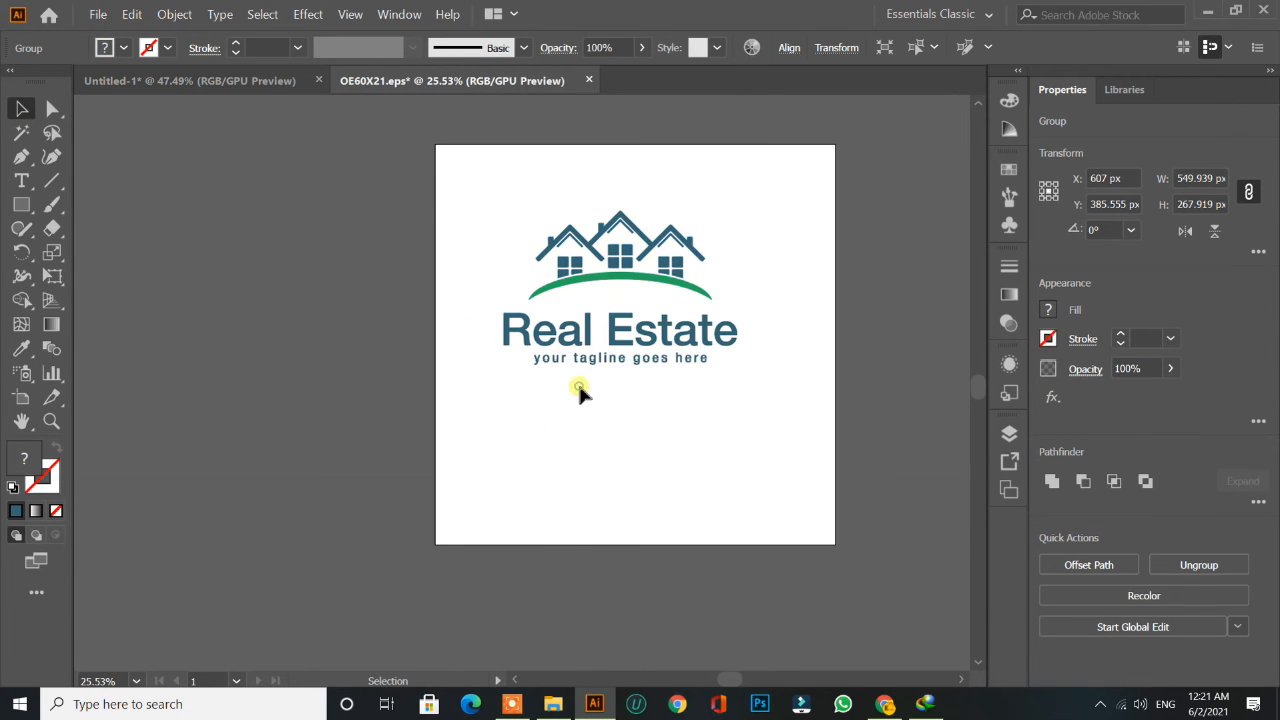
left_click(592, 362)
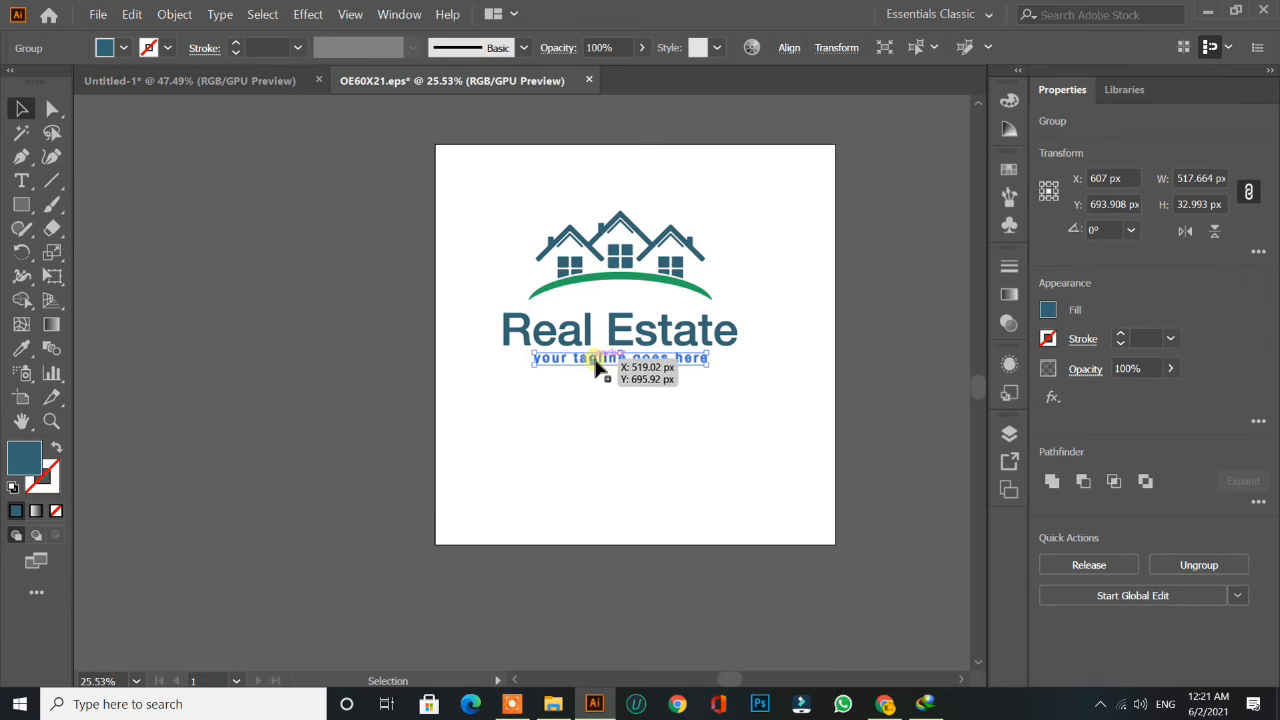
left_click_drag(580, 367, 443, 452)
left_click(449, 423)
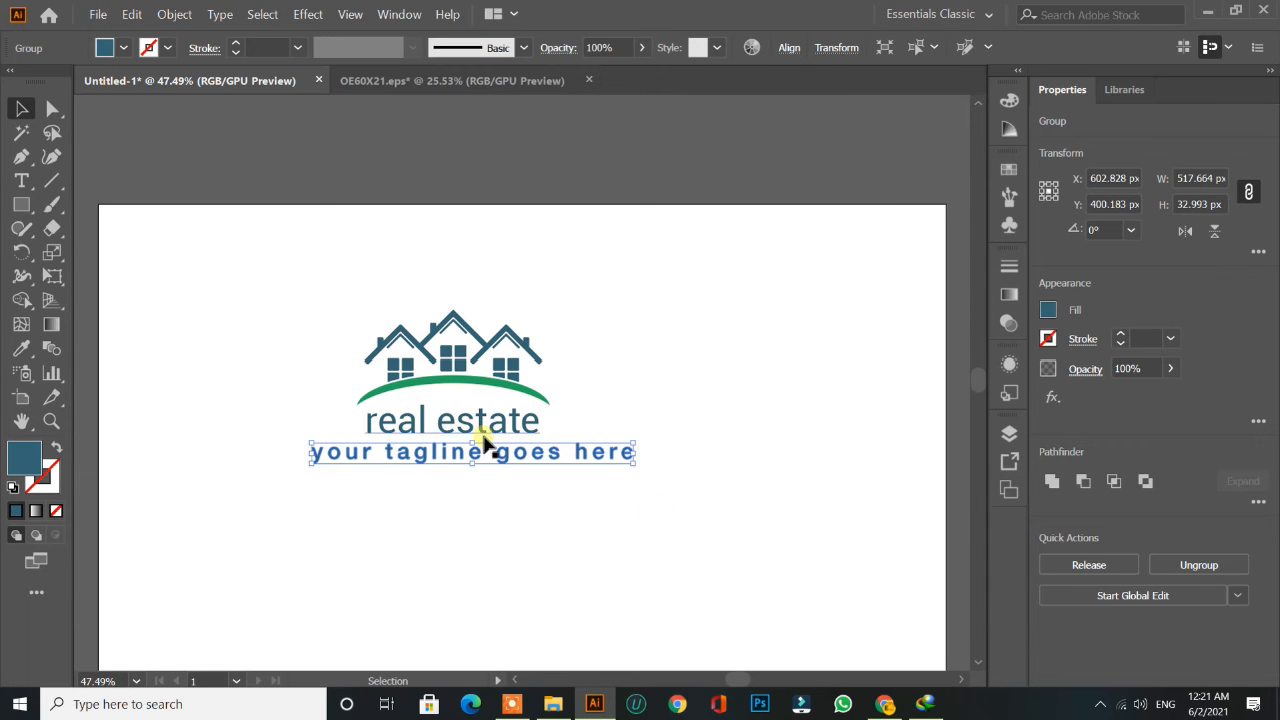
- Isolate the tagline group to try editing its letters, and return to Layer 1 to delete the whole tagline
double_click(500, 457)
left_click(500, 457)
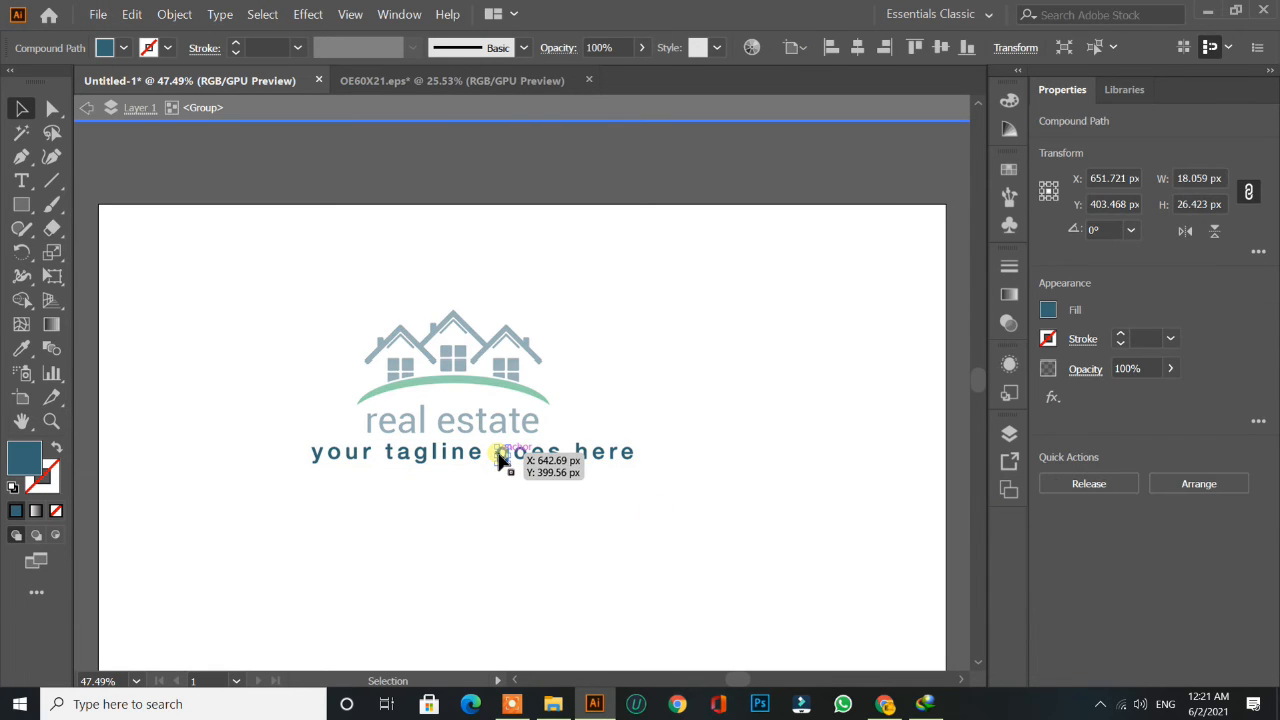
left_click(643, 452)
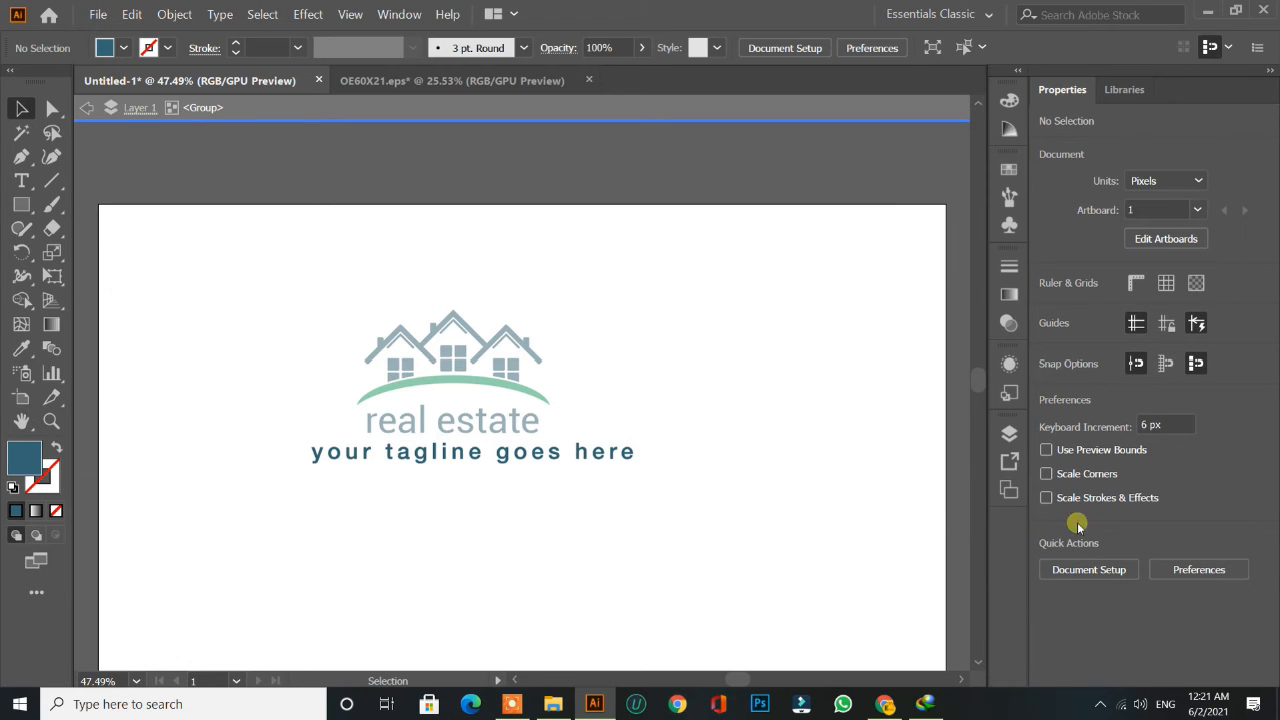
left_click(140, 107)
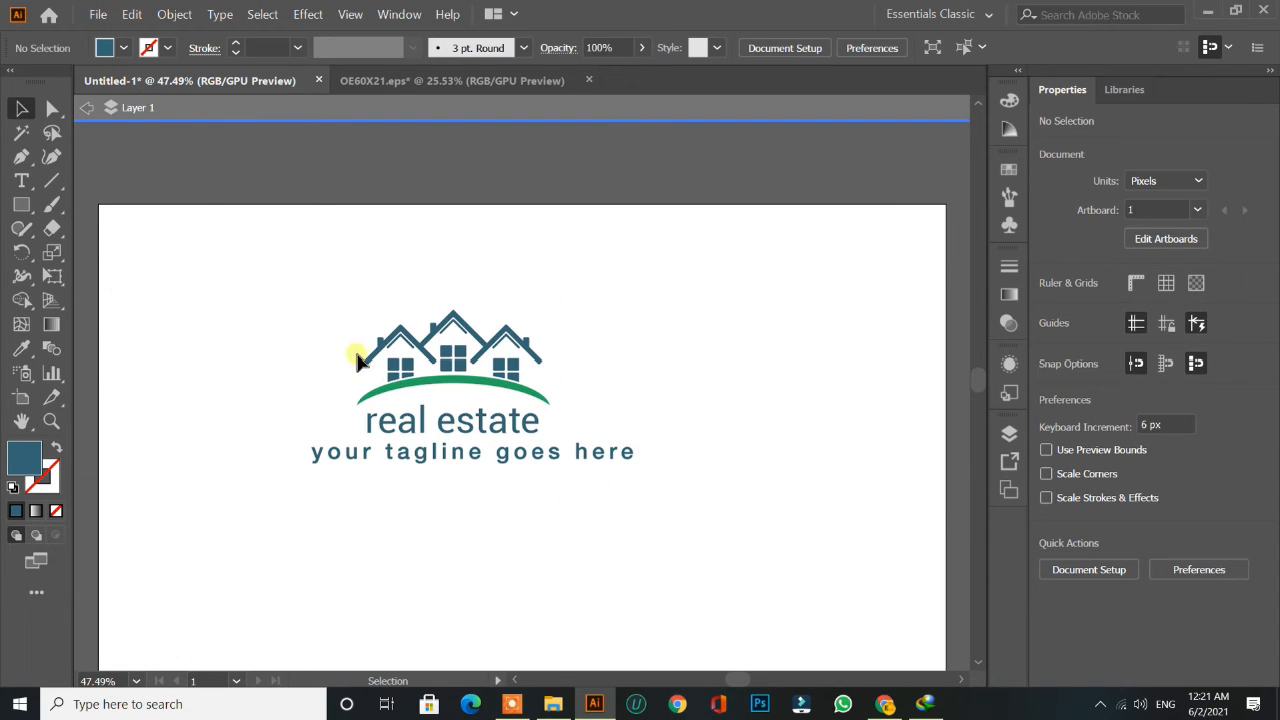
left_click(322, 456)
key("Delete")
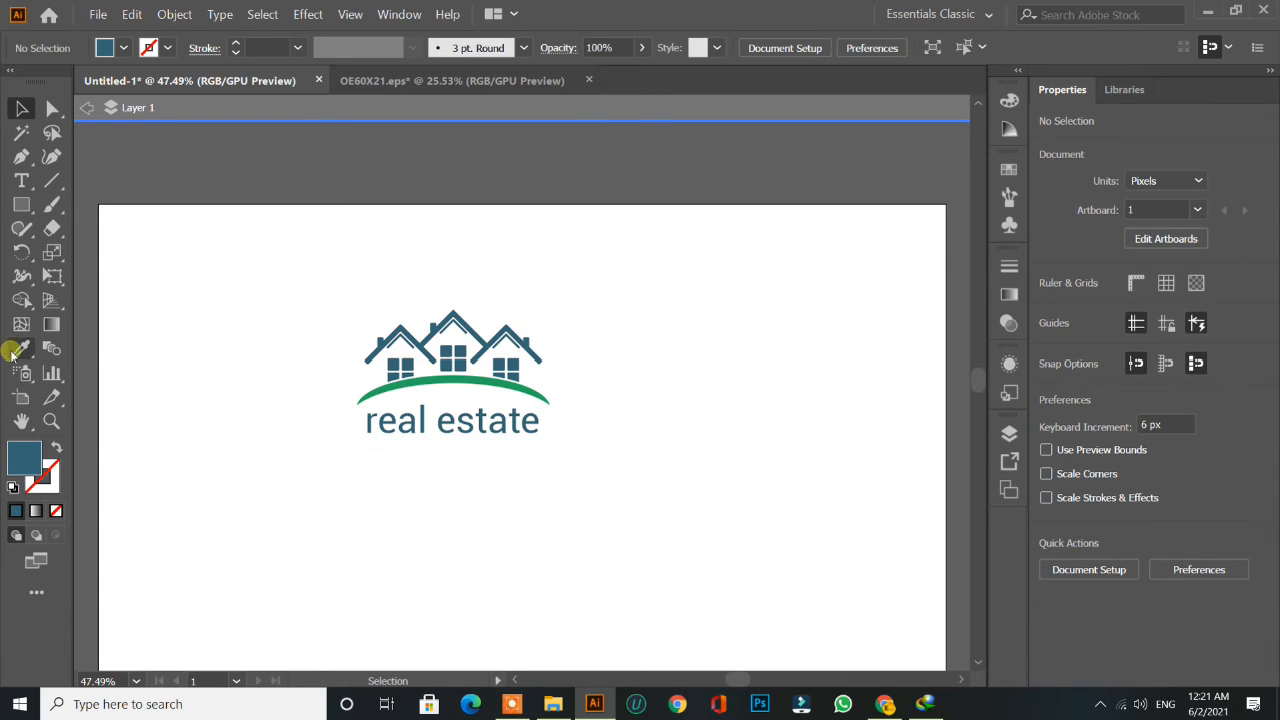
- Add a new text line reading "your tagline here" below the "real estate" text
left_click(20, 183)
left_click(371, 466)
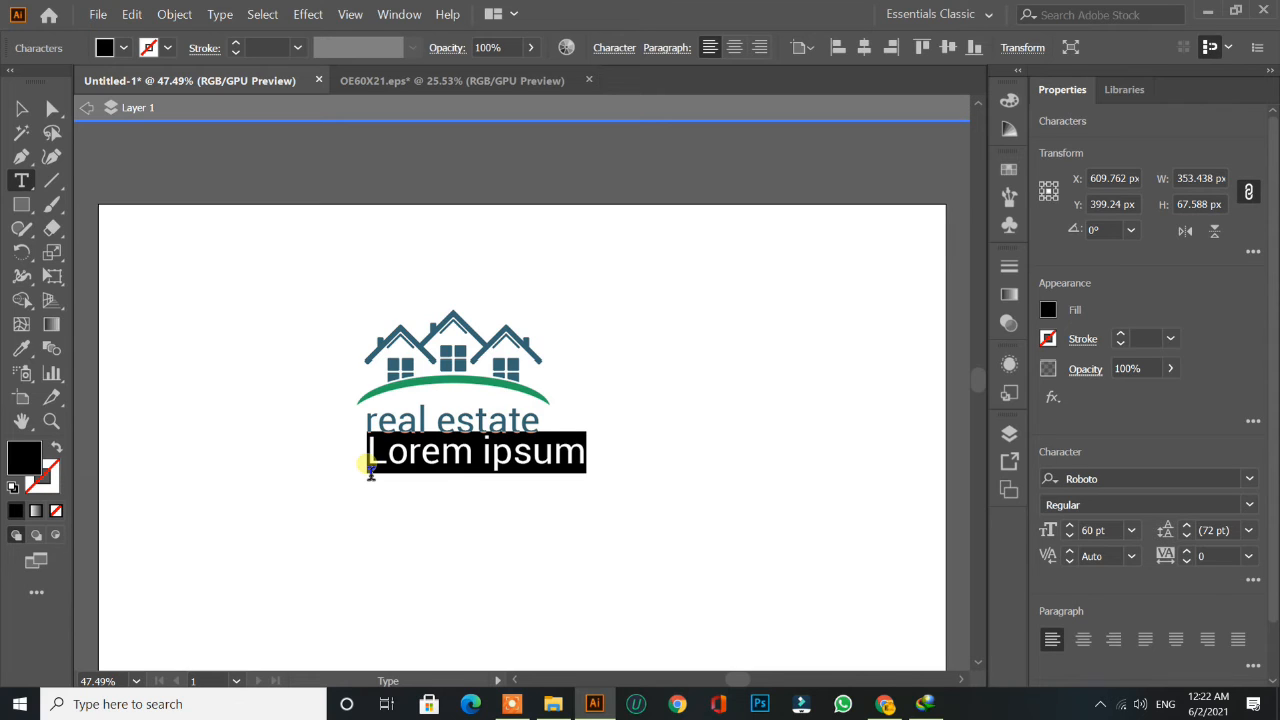
type("you")
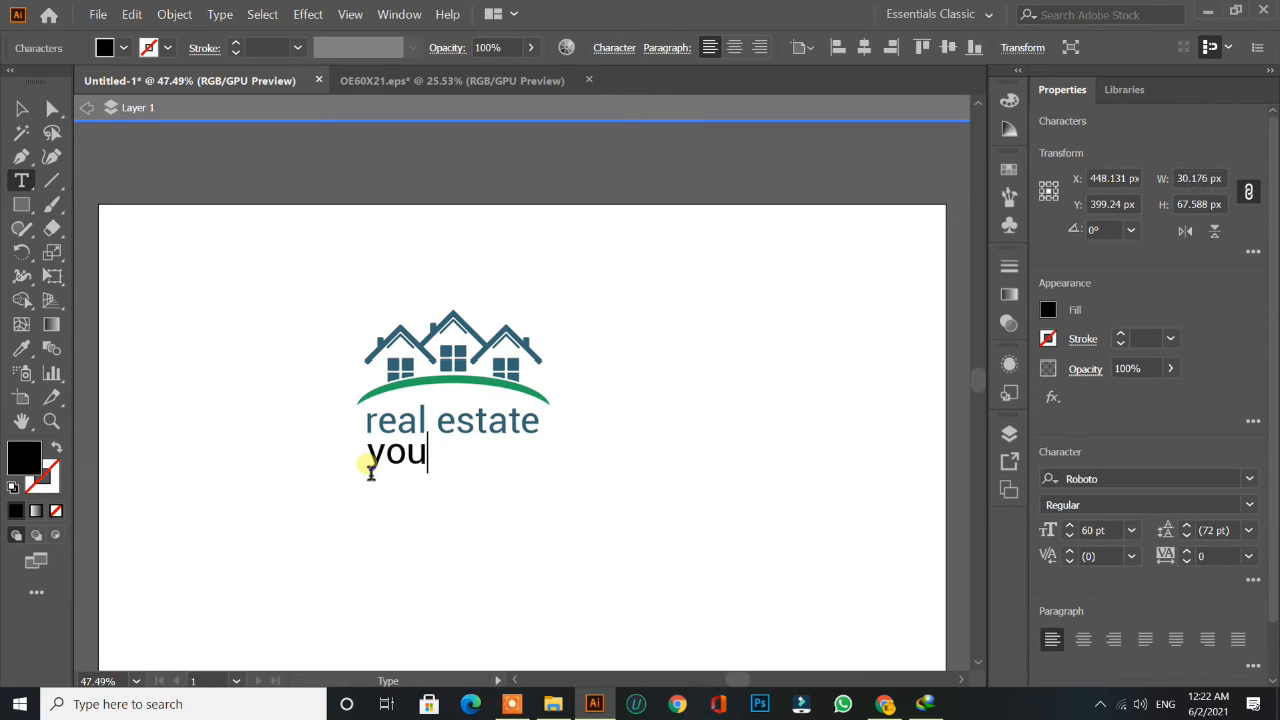
type("r tagline h")
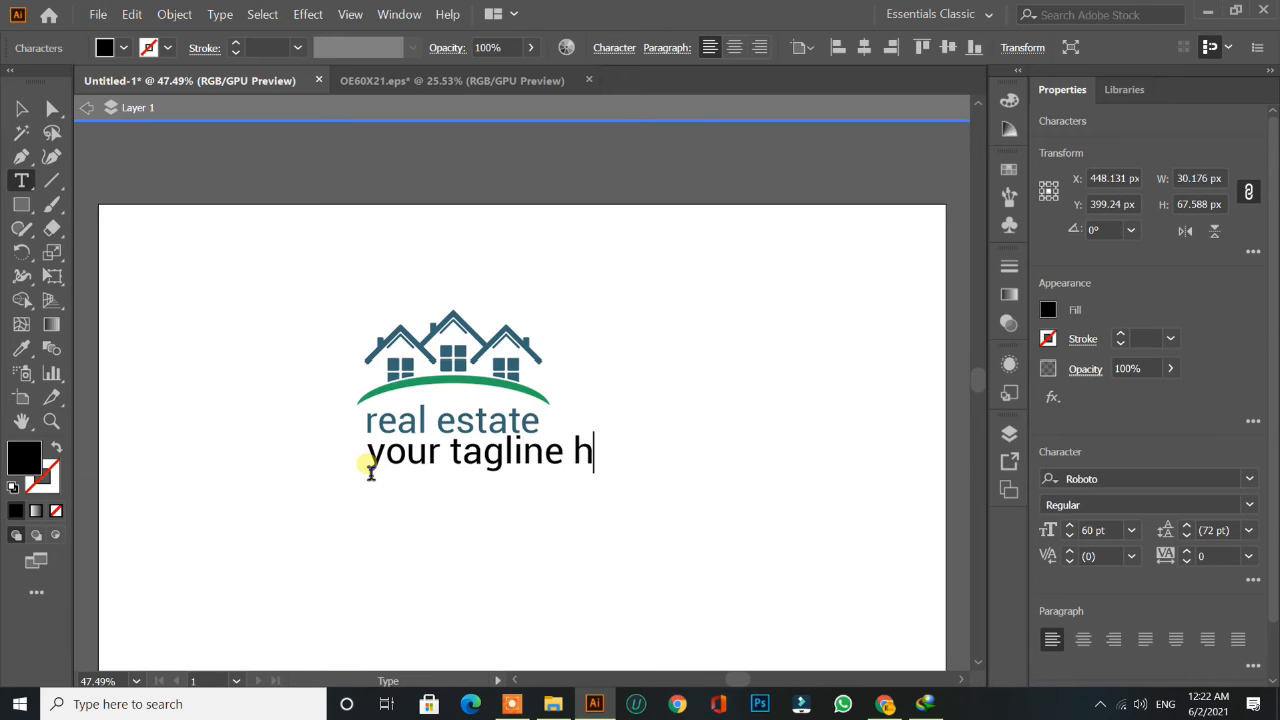
type("ere")
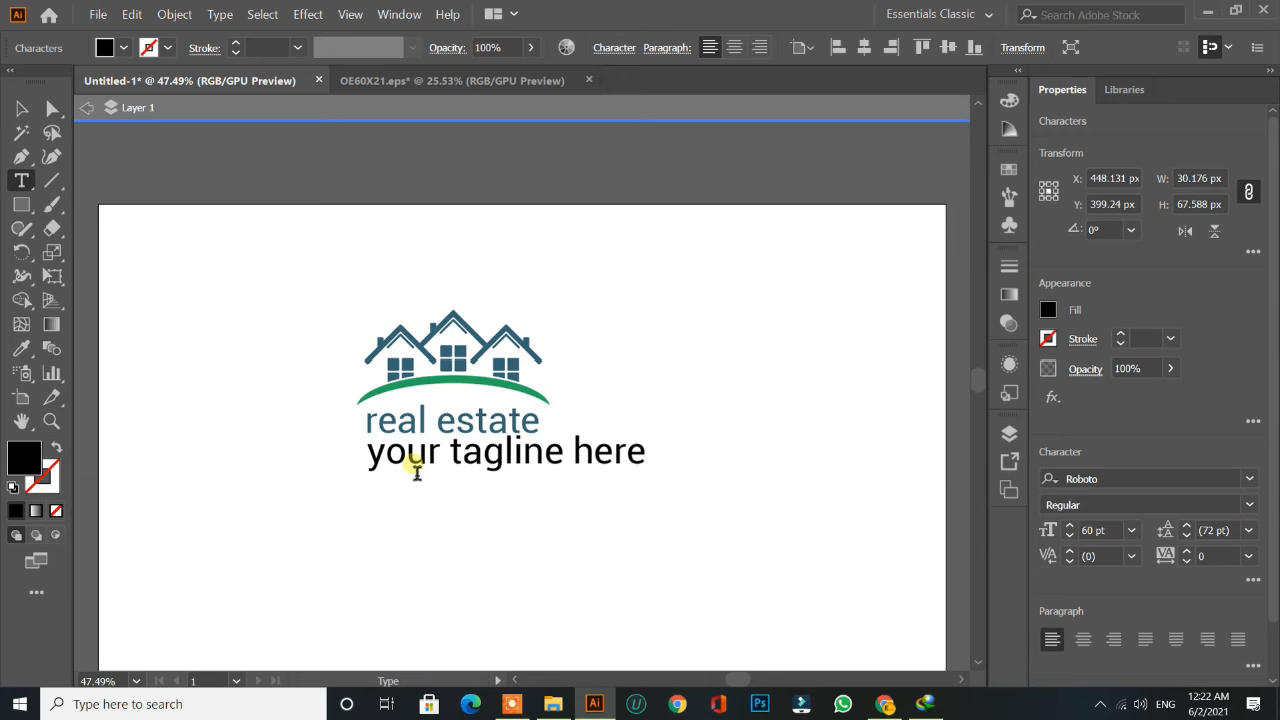
- Select the entire "your tagline here" text and set its font size to 21 pt
double_click(417, 470)
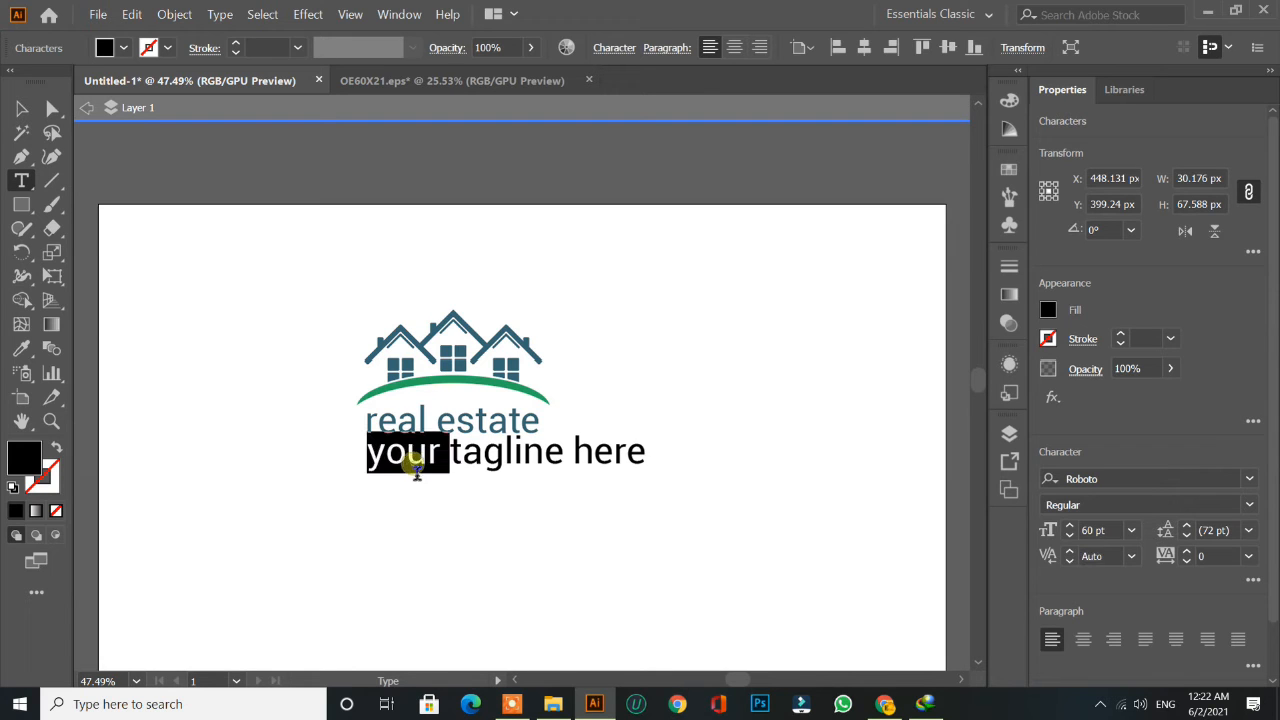
triple_click(417, 470)
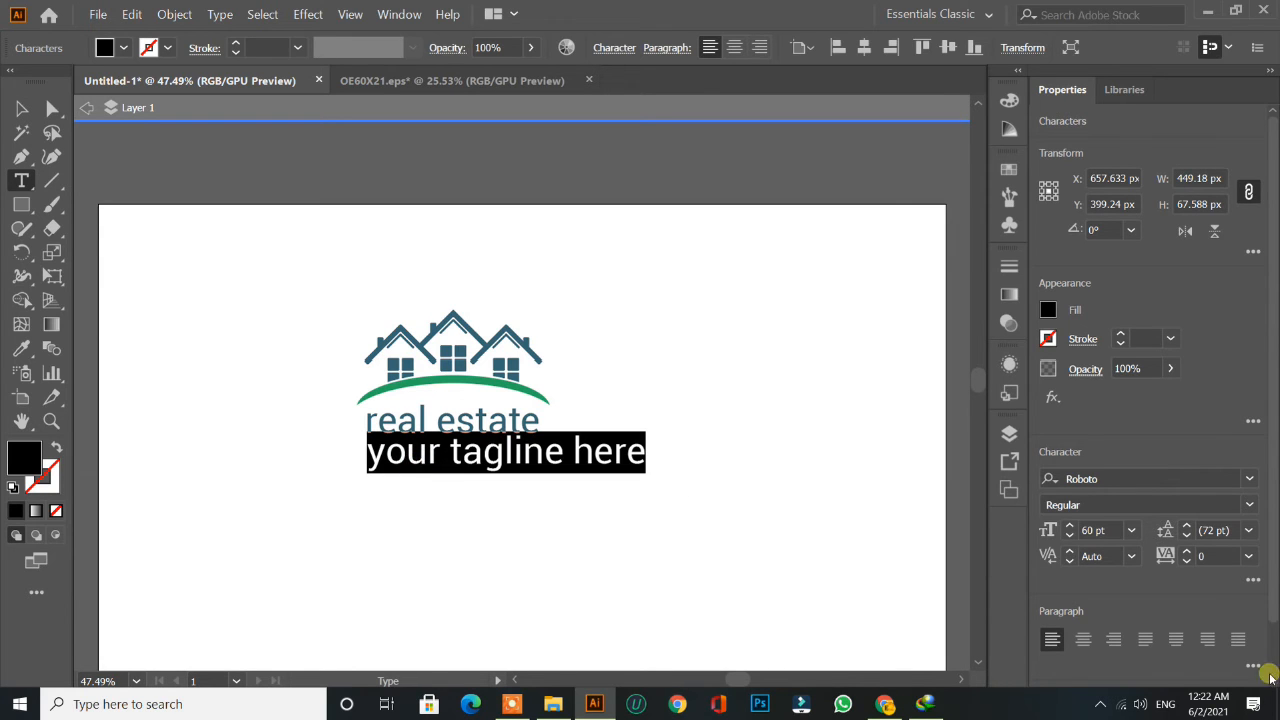
left_click(1127, 530)
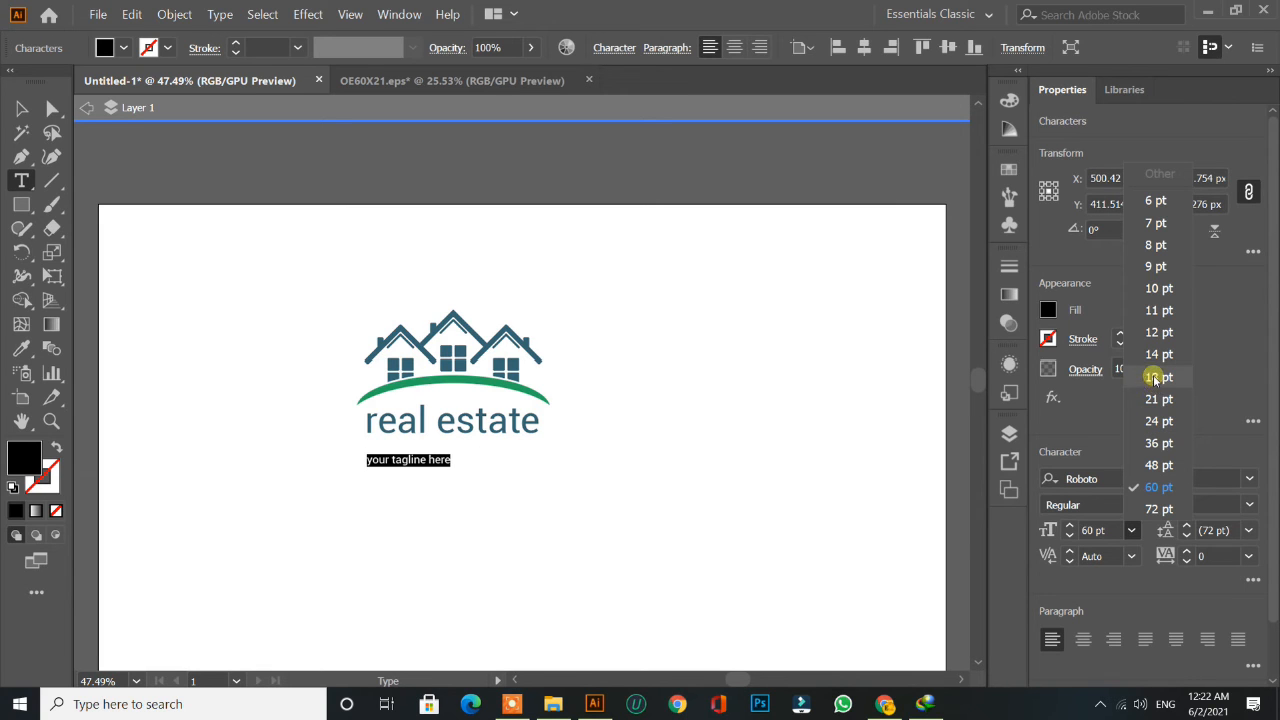
left_click(1155, 400)
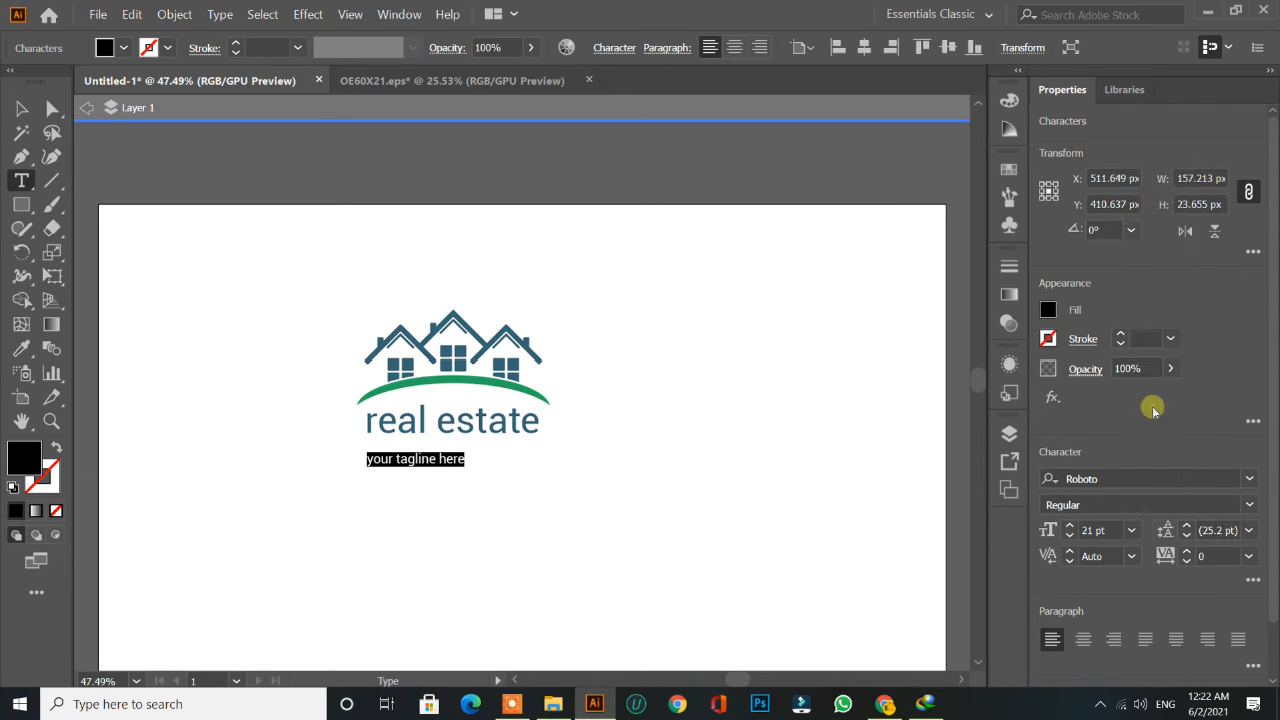
- Move the tagline up close beneath the "real estate" text, centred under it, and deselect it
left_click(21, 110)
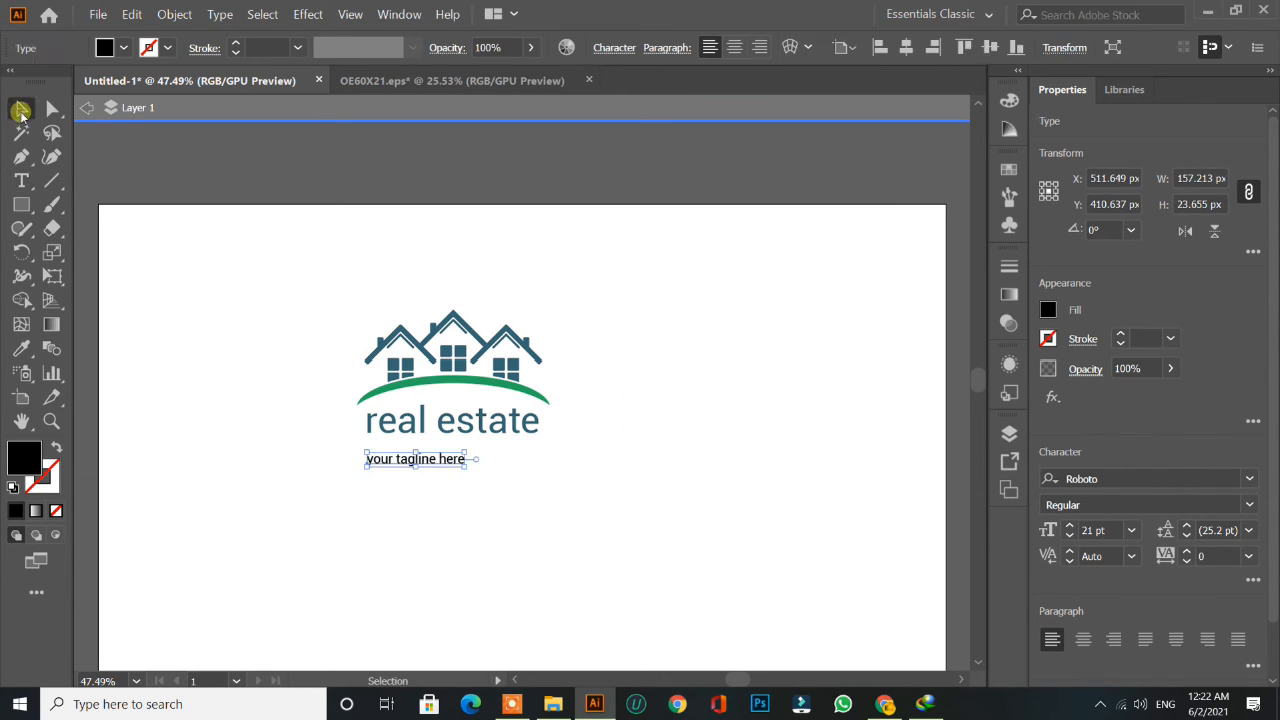
left_click(477, 545)
left_click_drag(414, 460, 458, 453)
left_click(476, 496)
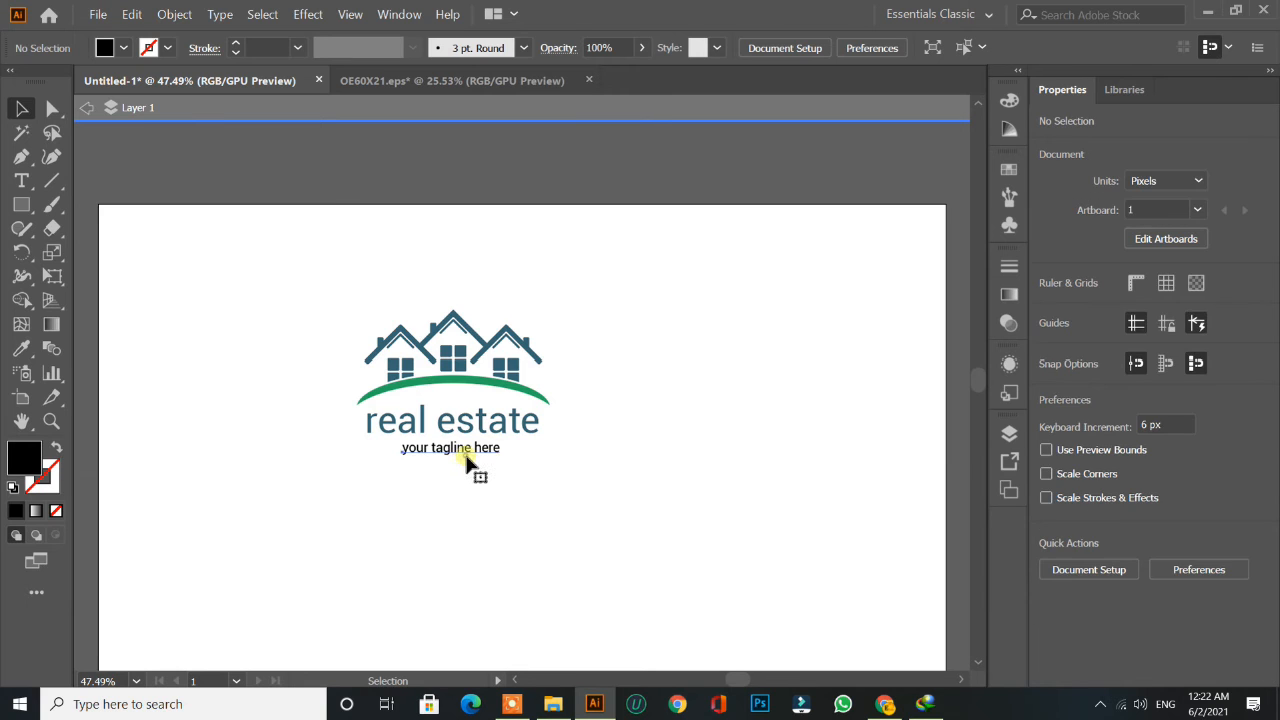
- Widen the tagline's letter spacing, trying a tracking of 200 and settling on 400
left_click(470, 457)
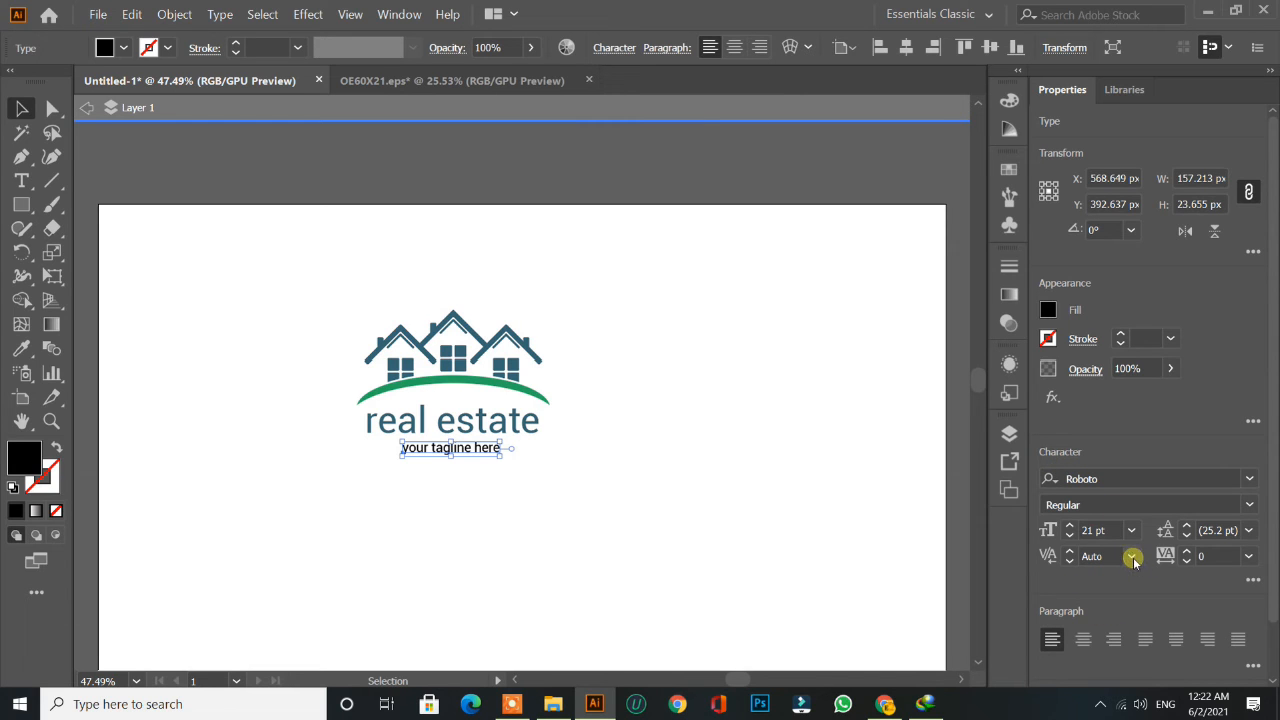
left_click(1186, 551)
left_click_drag(1186, 556, 1186, 556)
left_click(1238, 557)
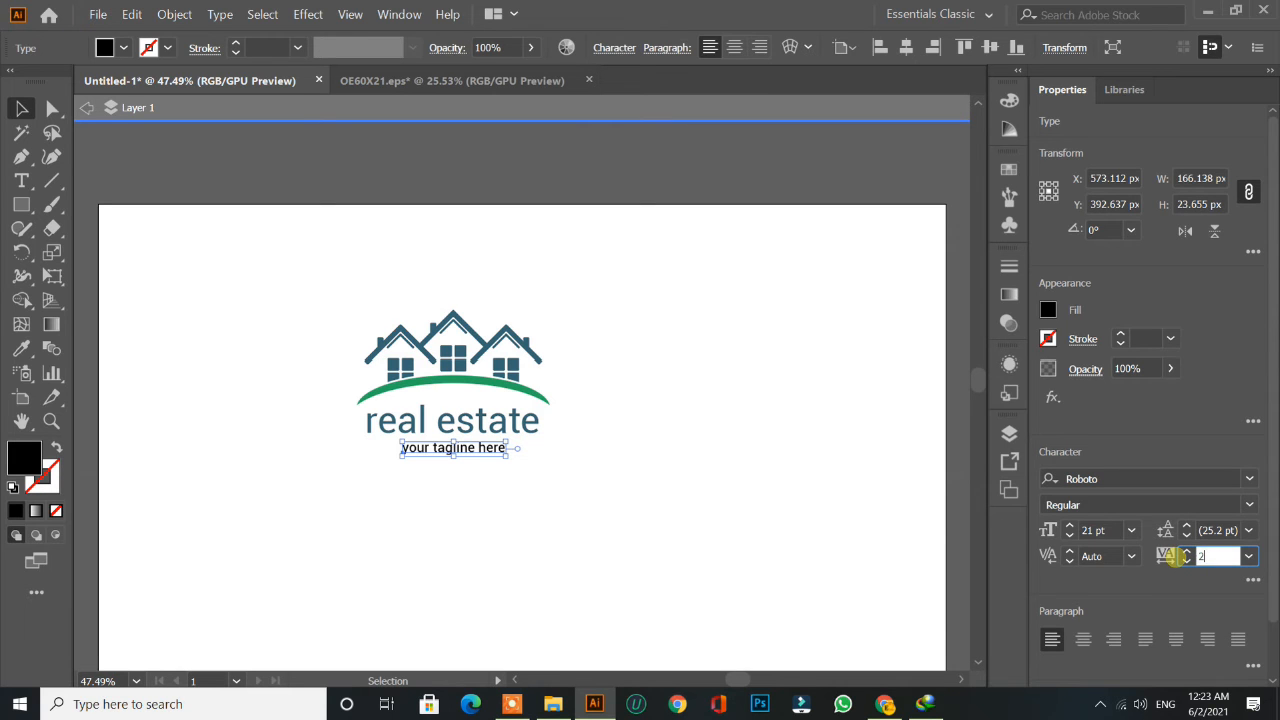
key("Return")
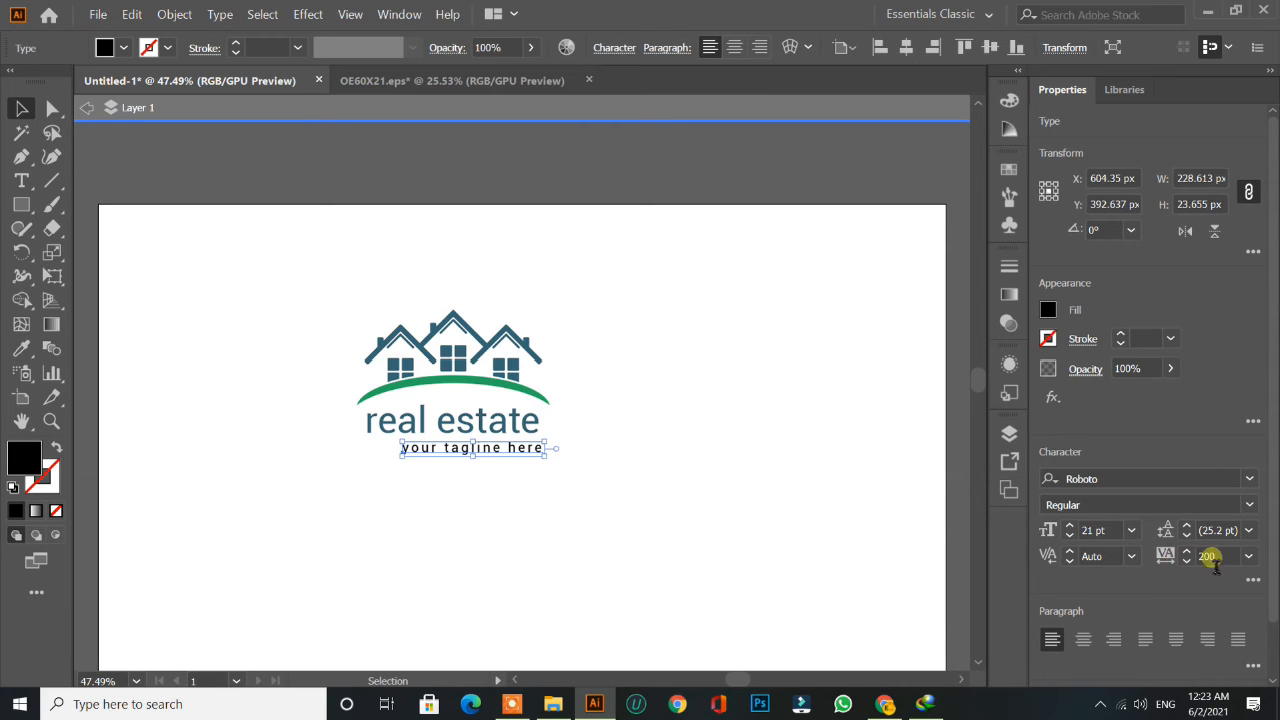
left_click(1212, 557)
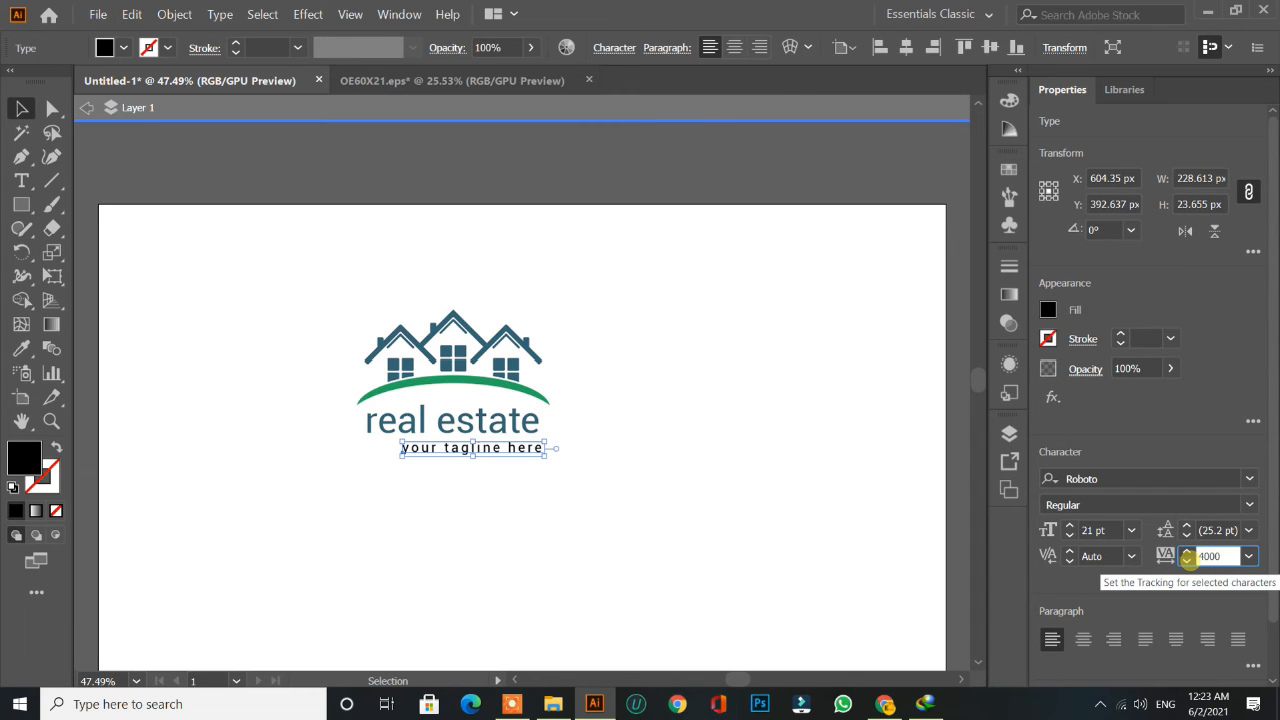
key("Return")
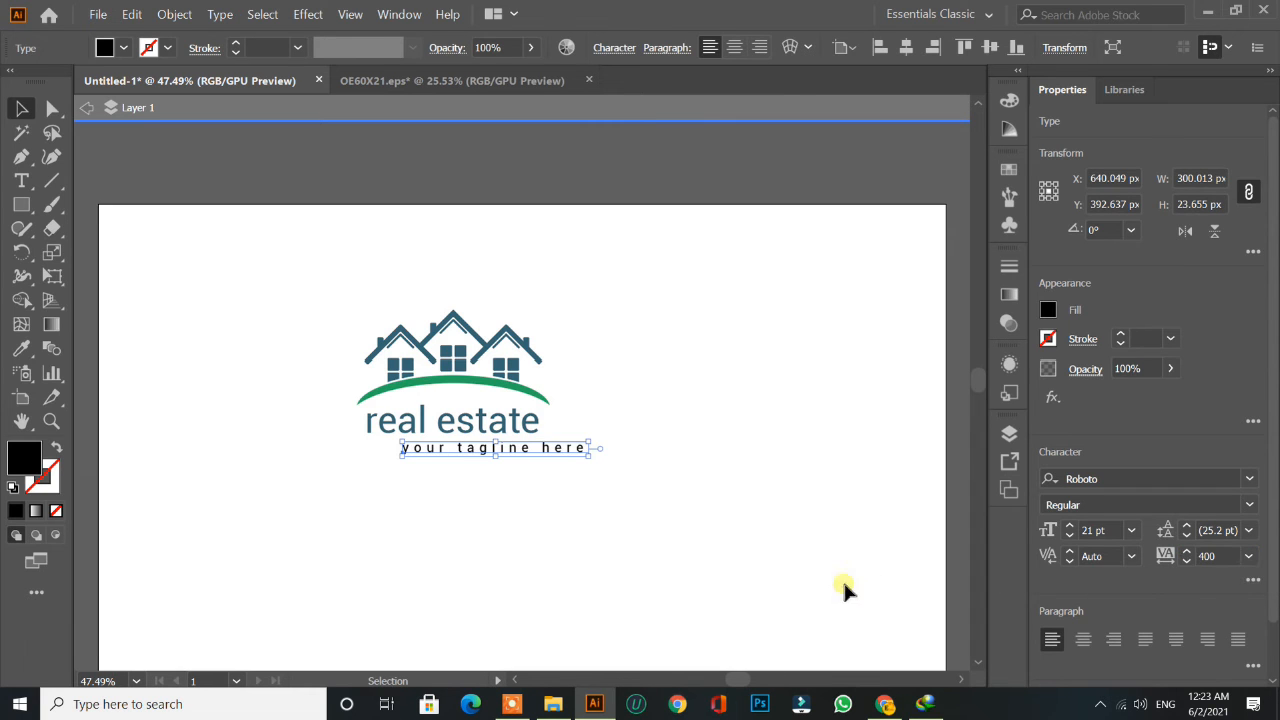
- Move the tagline left so it starts level with the left edge of the "real estate" text, and deselect it
left_click(771, 549)
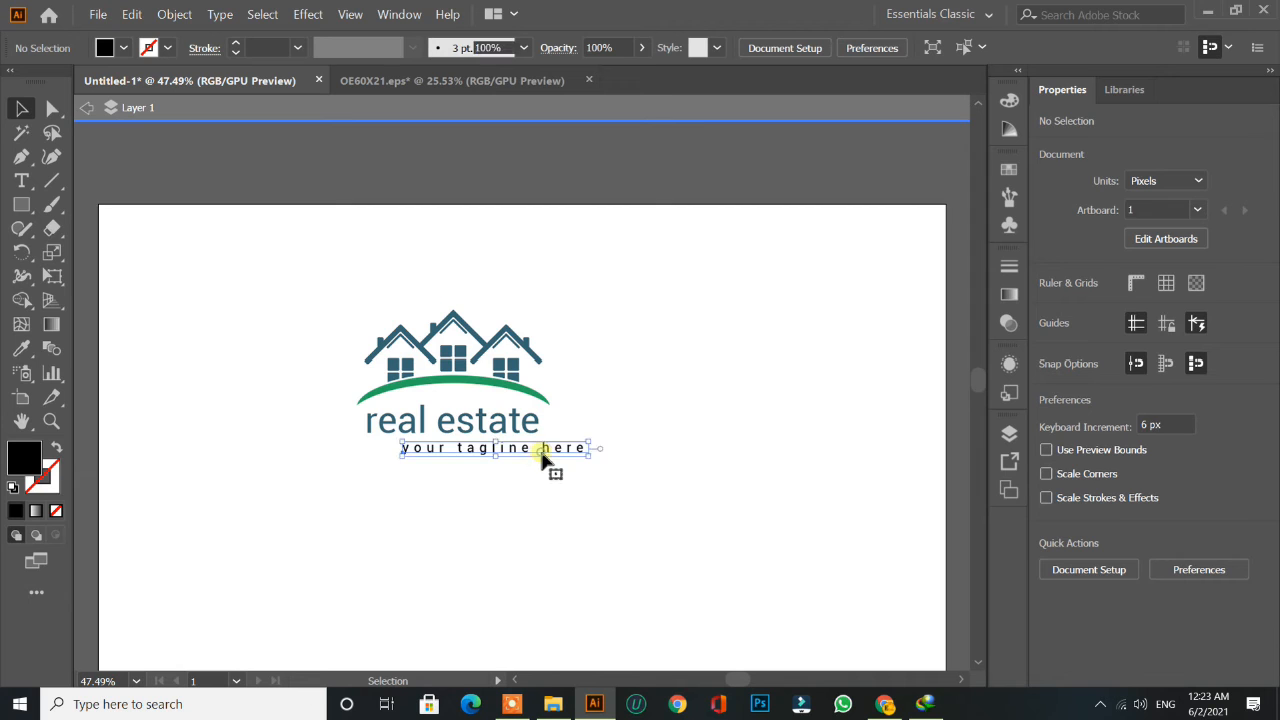
left_click_drag(540, 457, 508, 452)
left_click(532, 514)
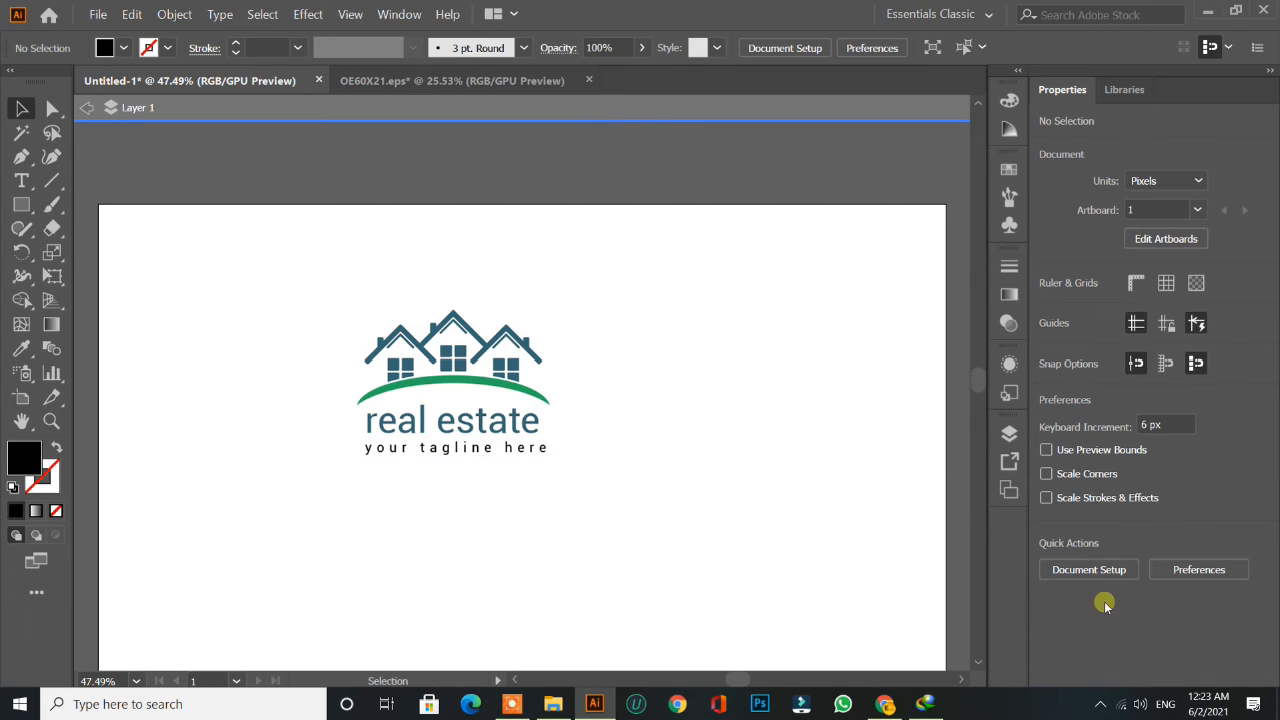
left_click(445, 452)
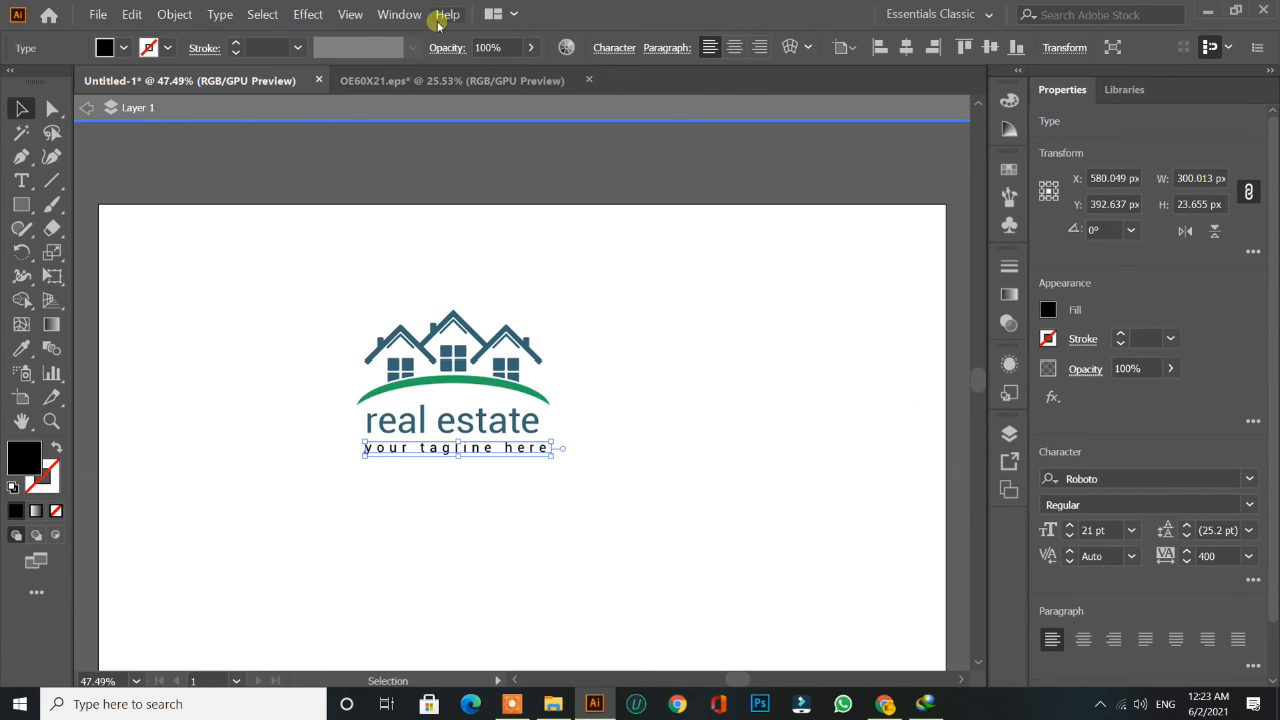
left_click(401, 16)
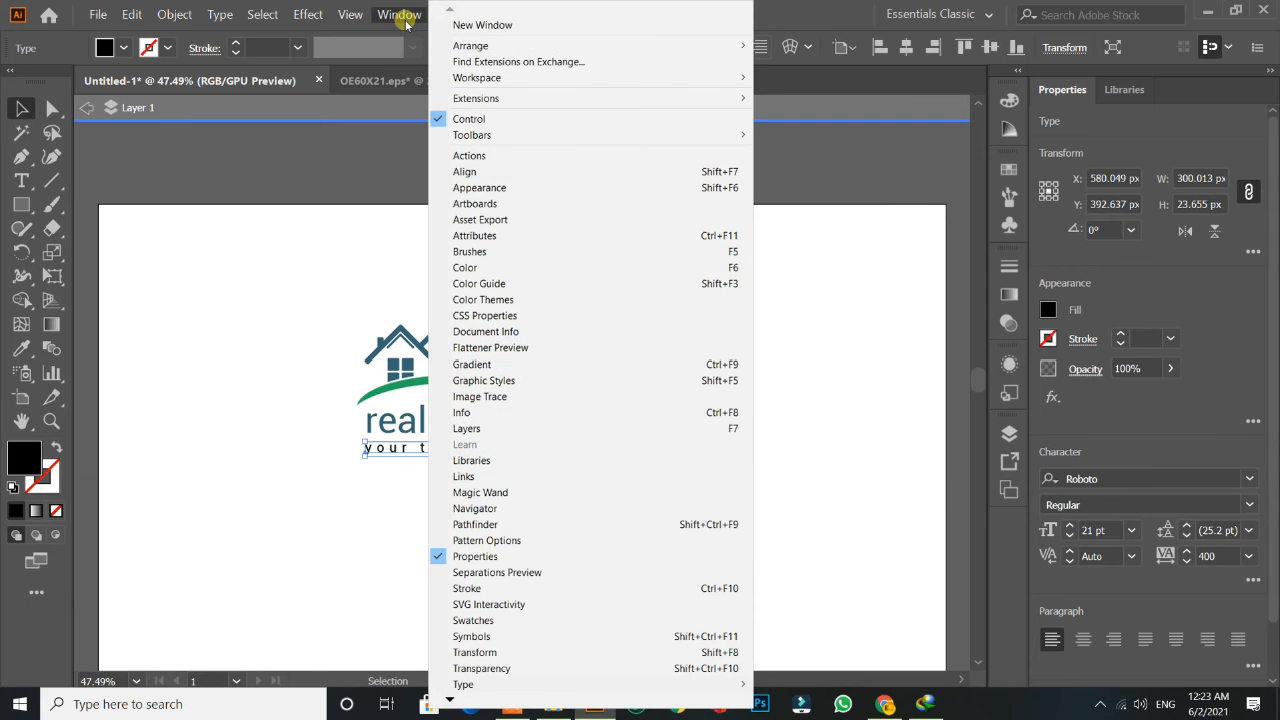
mouse_move(356, 15)
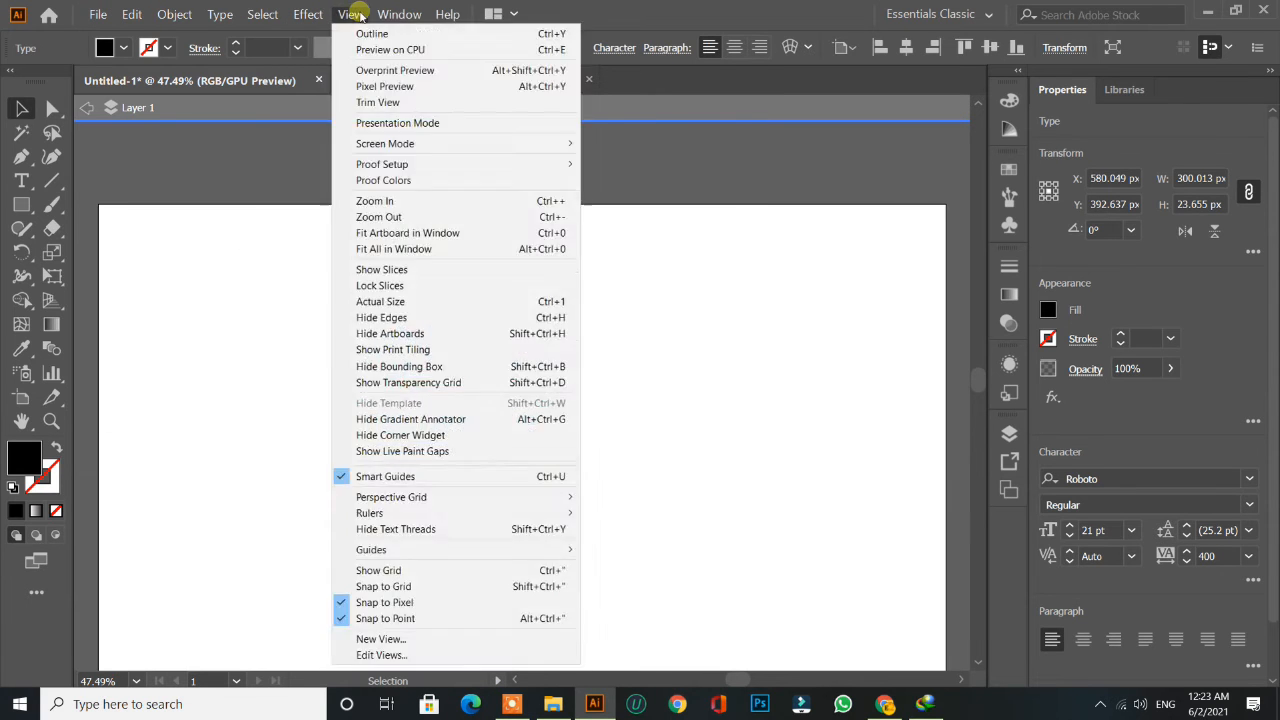
mouse_move(398, 18)
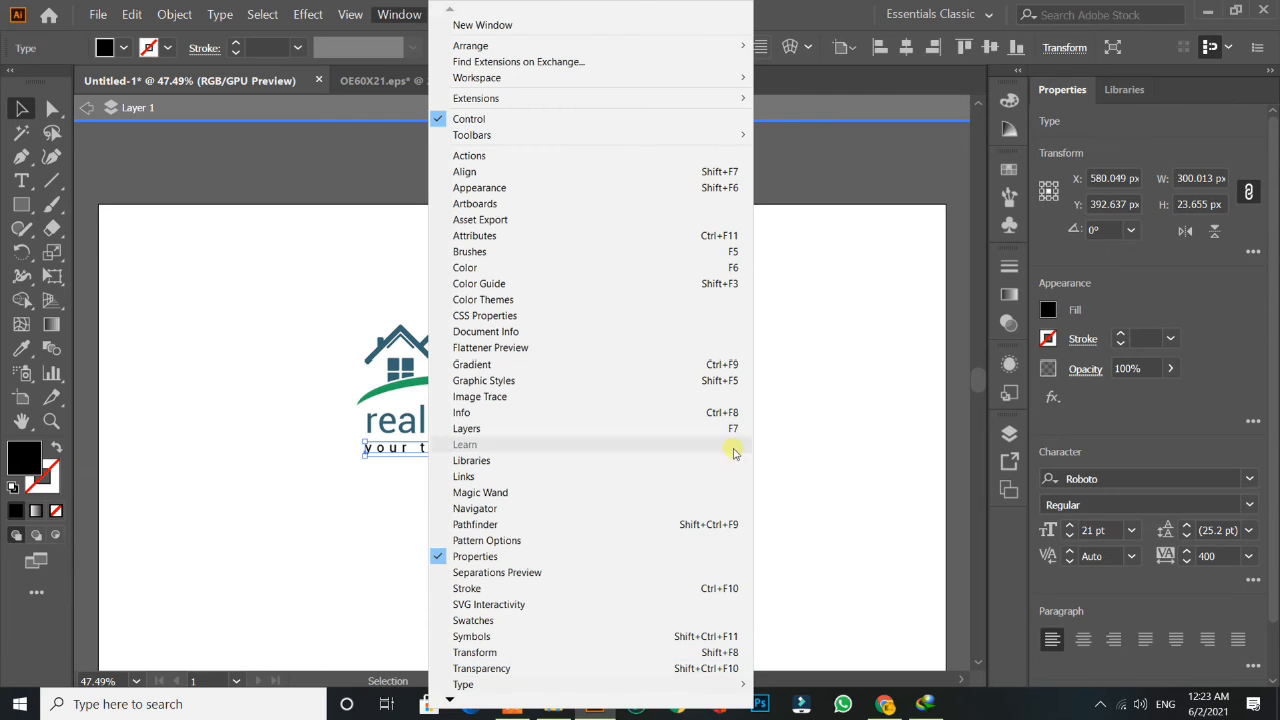
mouse_move(131, 14)
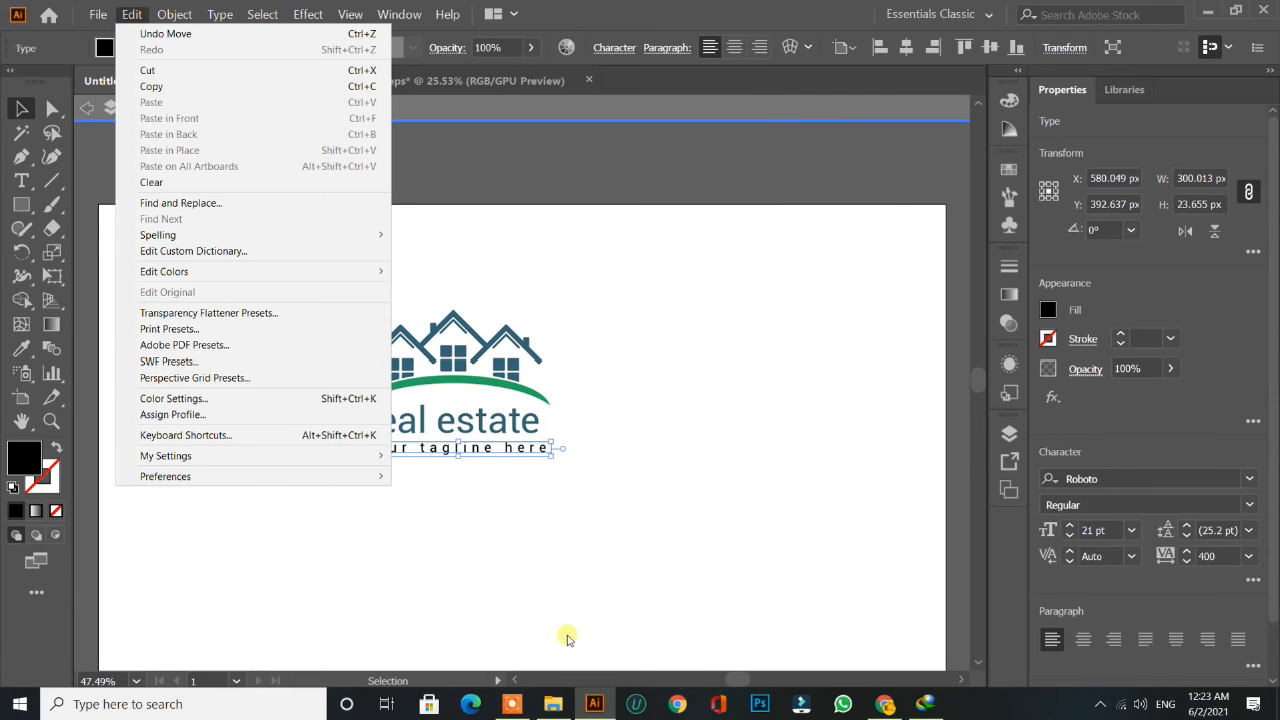
left_click(399, 14)
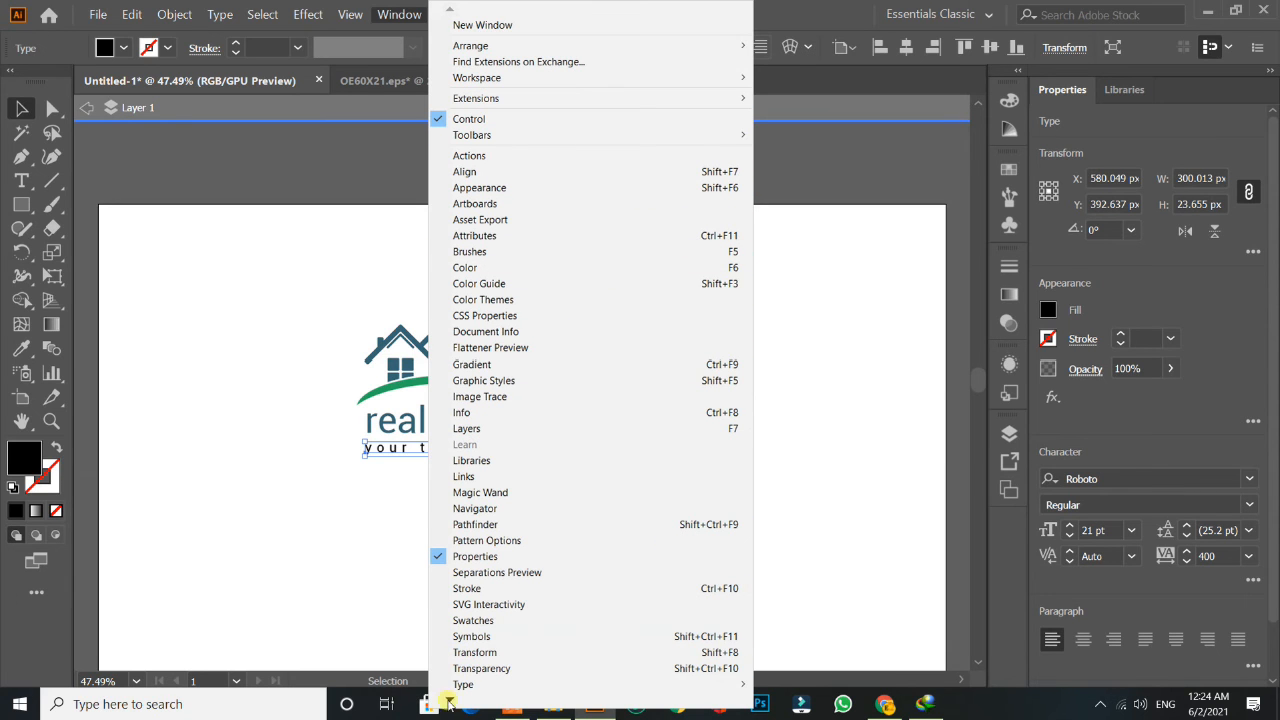
mouse_move(450, 702)
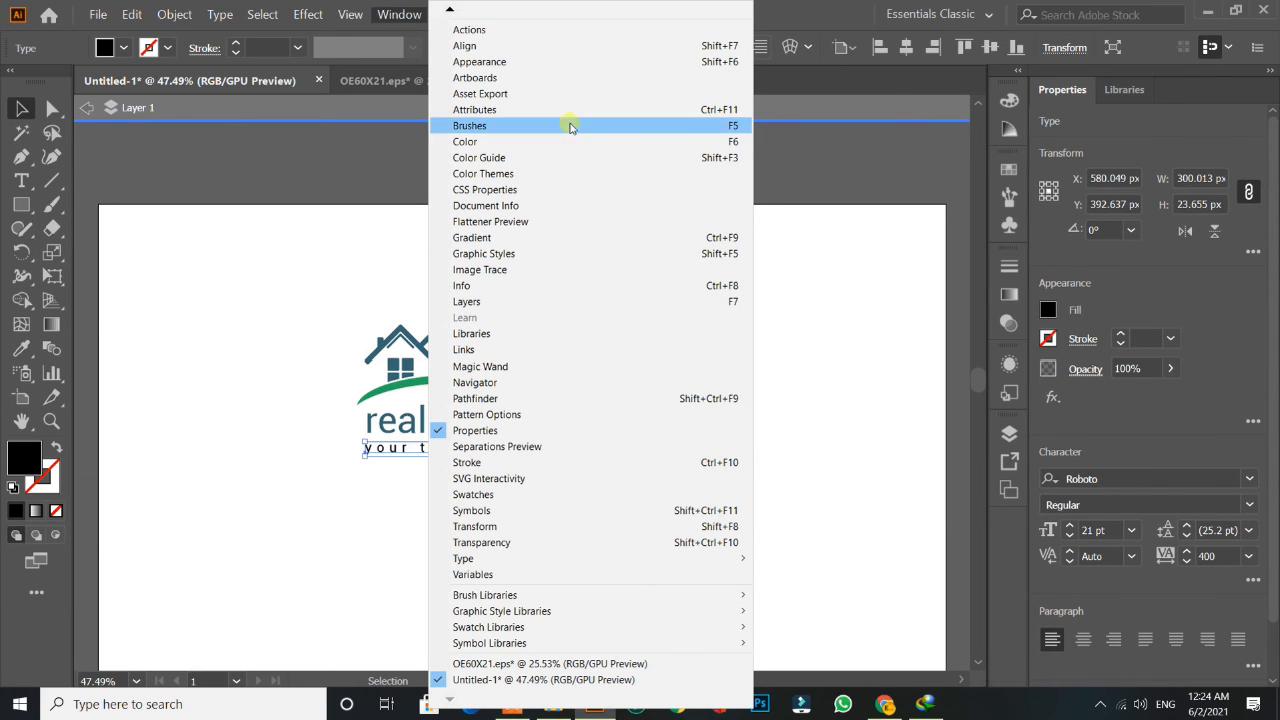
left_click(945, 205)
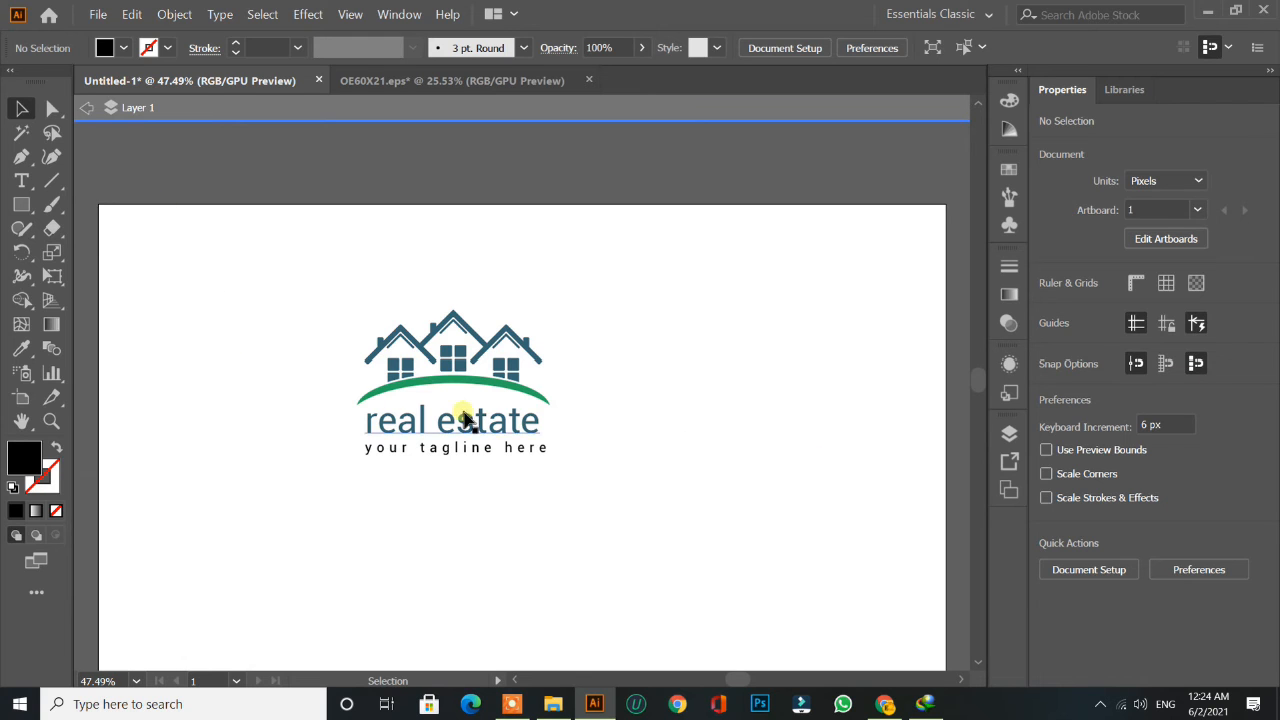
- Nudge the "real estate" text in small moves, bring it back above the tagline beneath the green arc, and deselect it
left_click(466, 416)
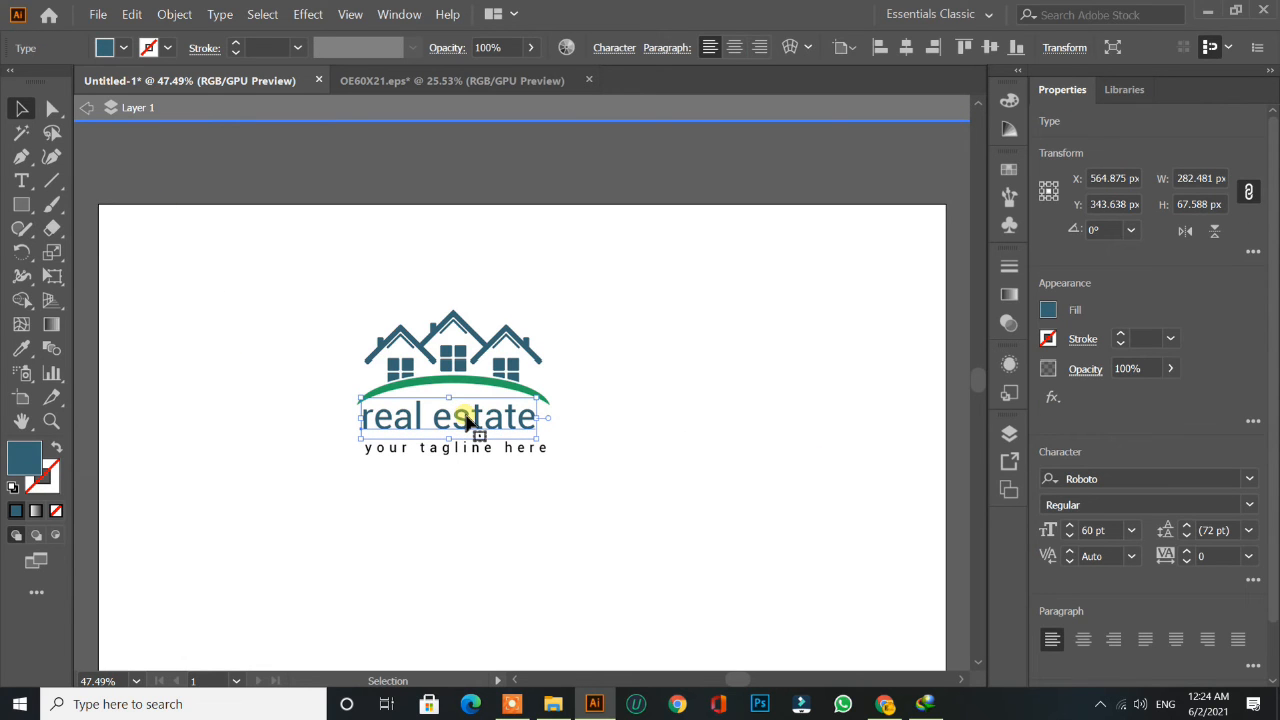
key("Right")
key("Right")
key("Right")
key("Right")
key("Right")
key("Right")
key("Down")
key("Down")
key("Down")
key("Down")
key("Down")
key("Down")
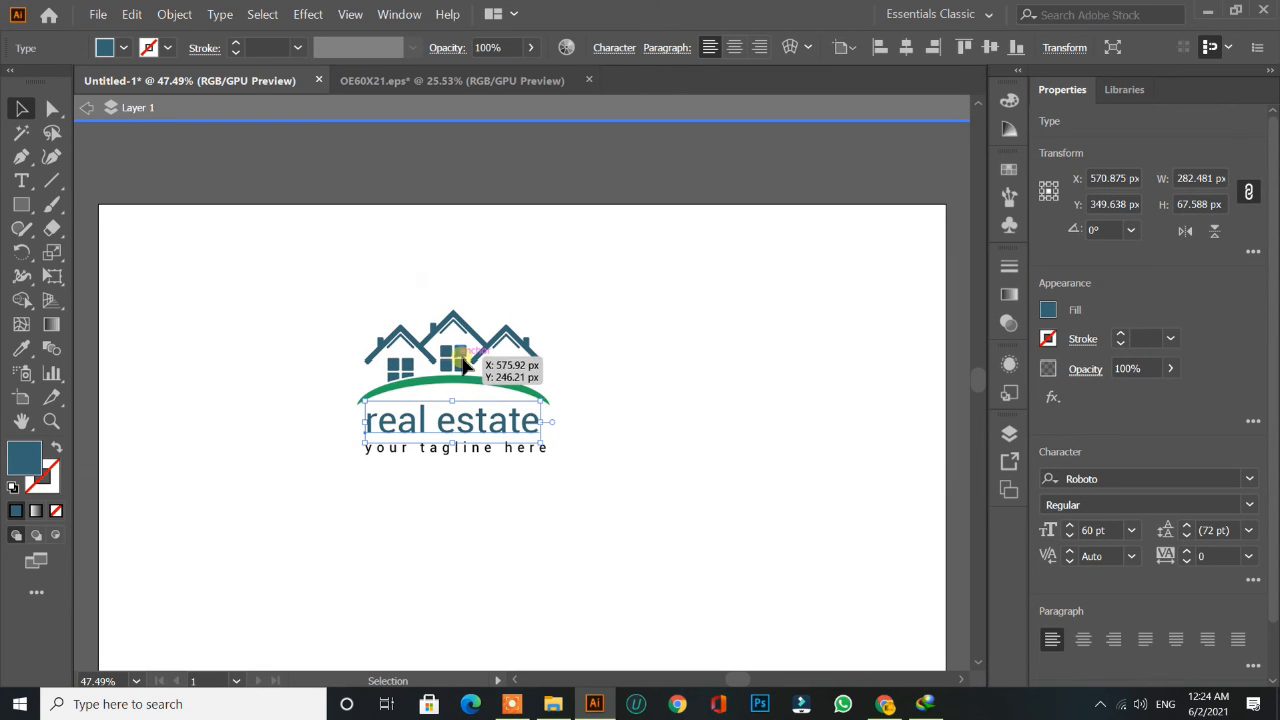
left_click(480, 490)
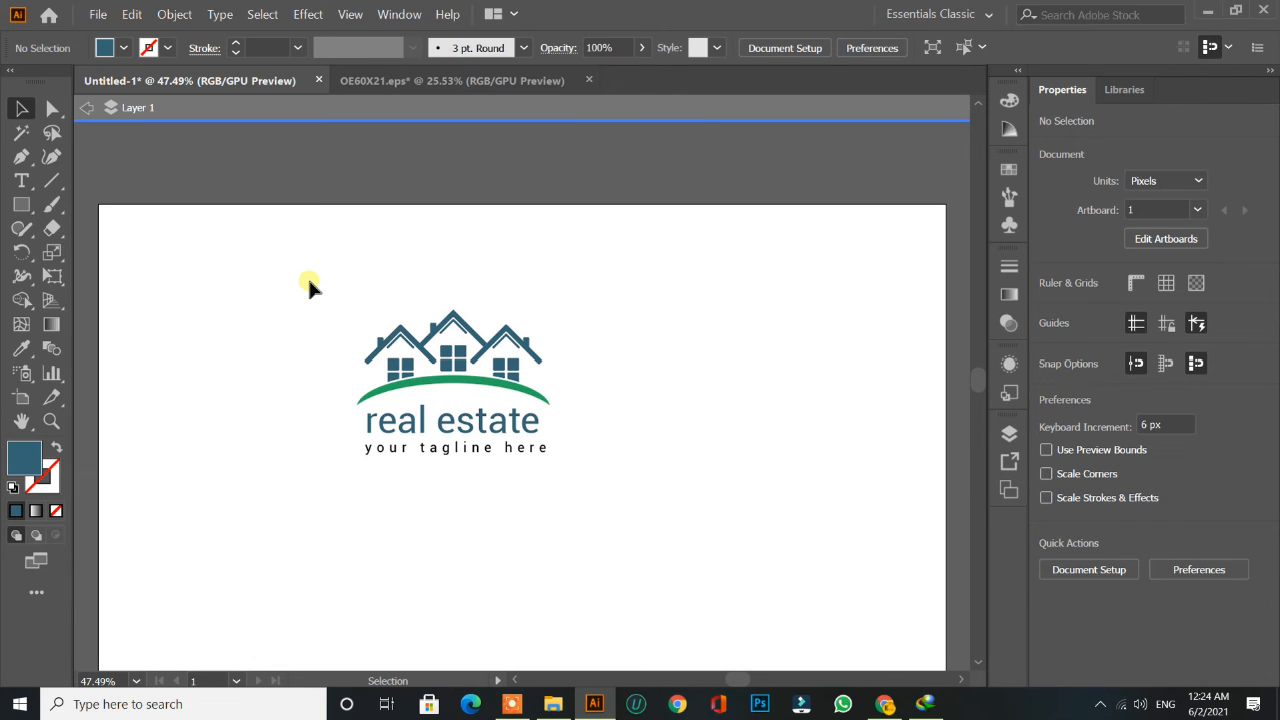
- Select the houses, "real estate" text and tagline and align them all to the horizontal centre of the artboard
left_click_drag(307, 278, 609, 544)
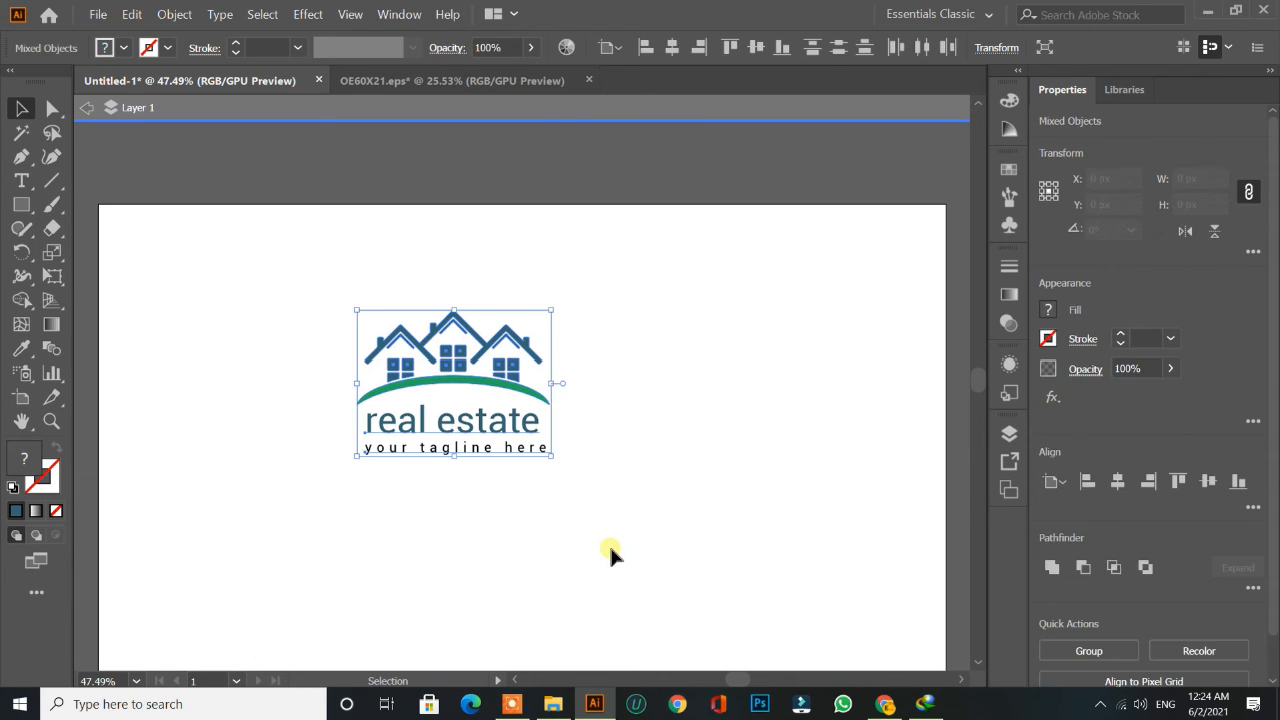
left_click(675, 450)
left_click(386, 14)
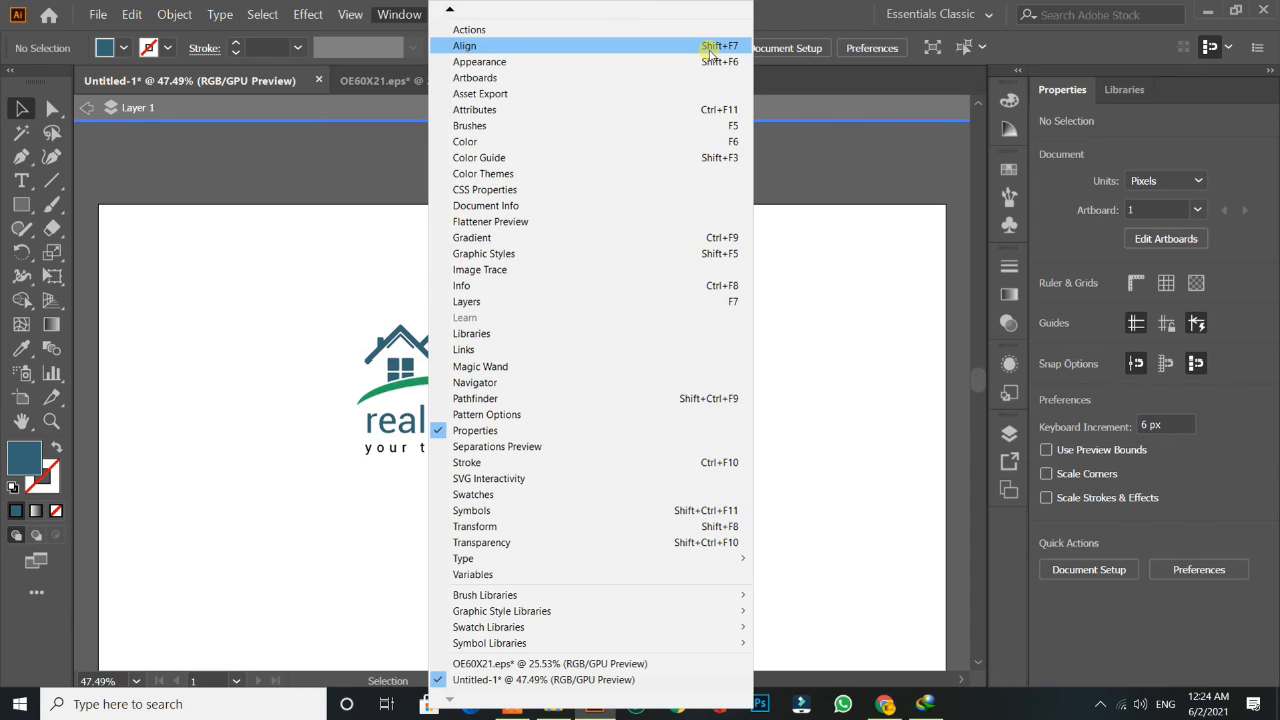
left_click(660, 46)
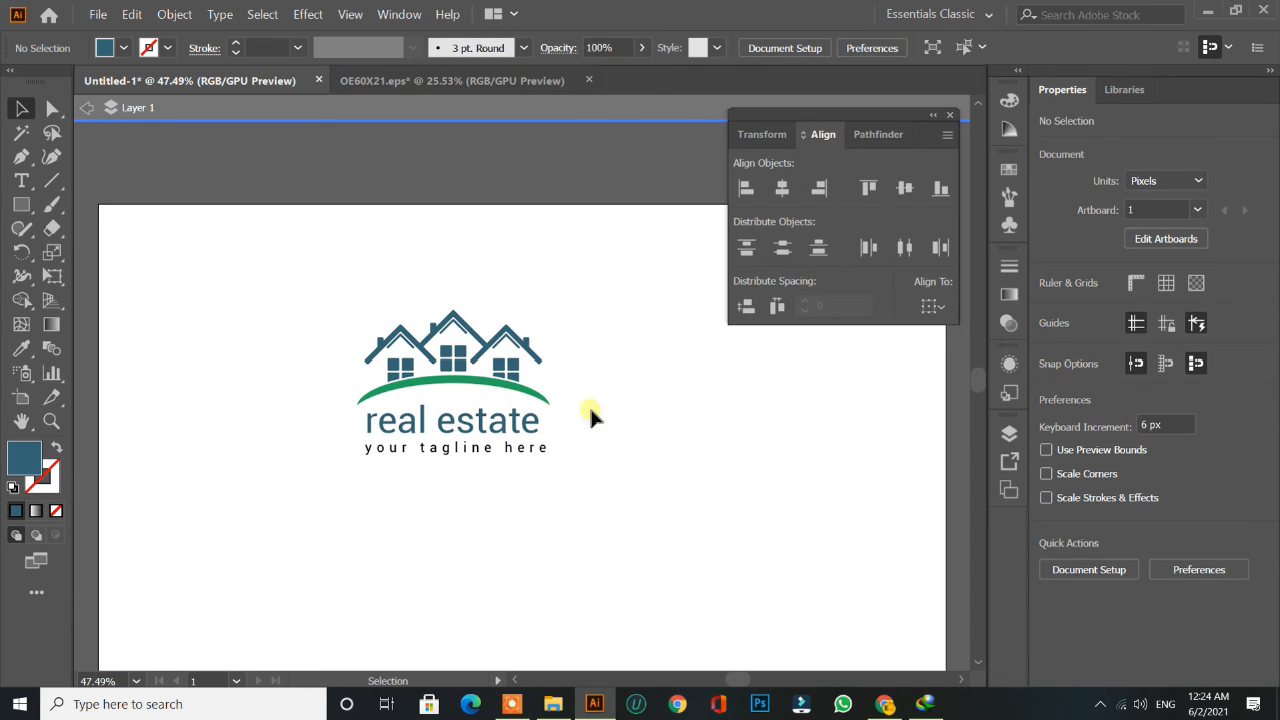
left_click_drag(255, 258, 625, 560)
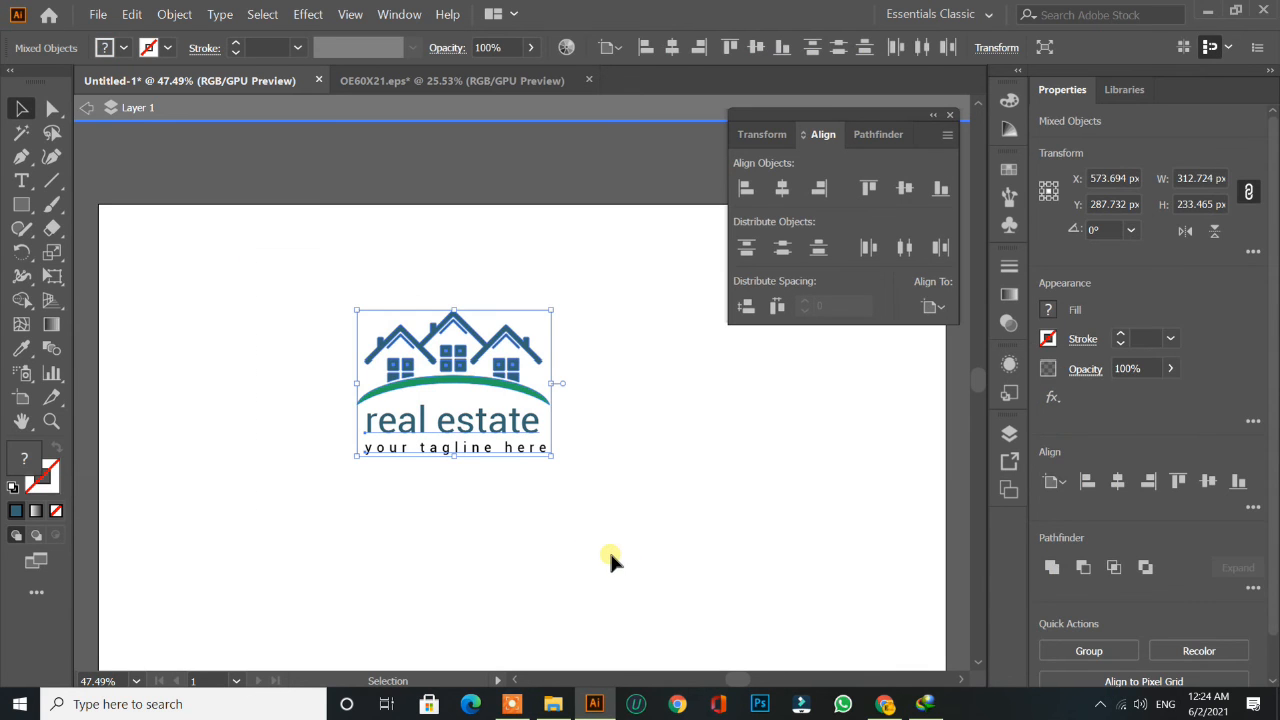
left_click(781, 189)
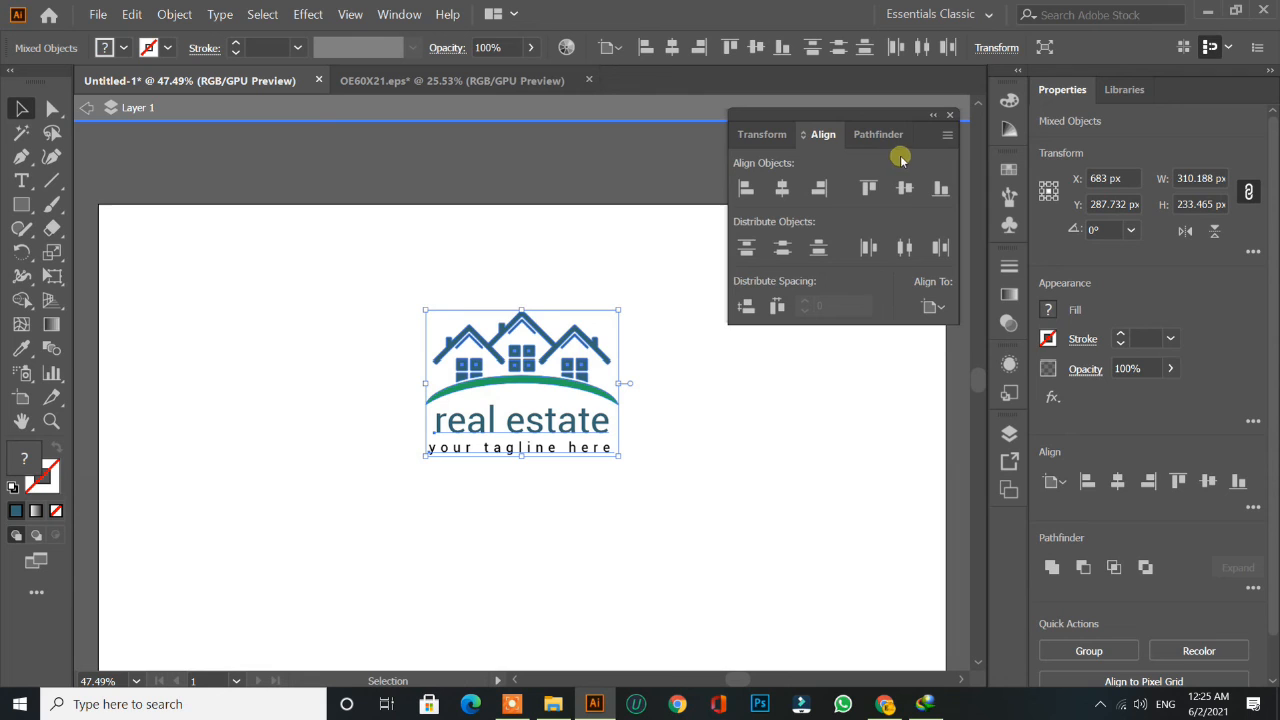
left_click(944, 118)
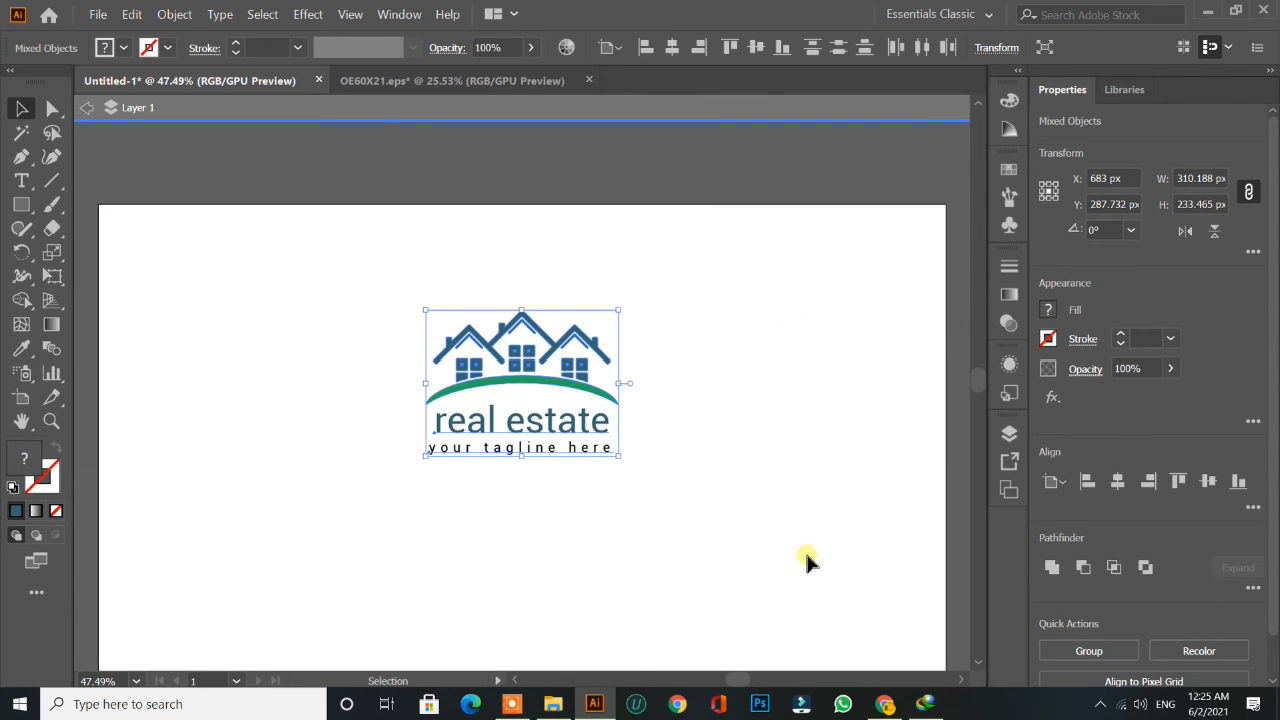
- Group the complete logo, move it slightly left and down on the artboard, and deselect it
key("ctrl+g")
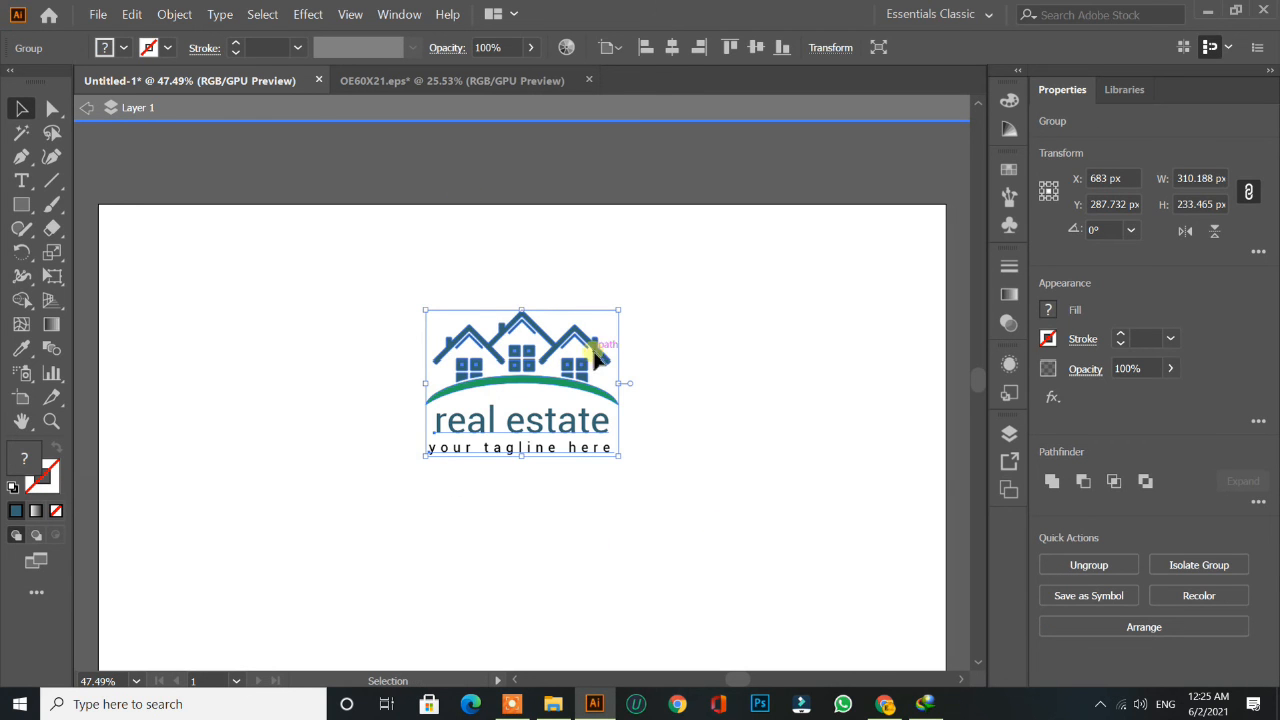
scroll(836, 378, "down", 2)
left_click_drag(555, 325, 516, 356)
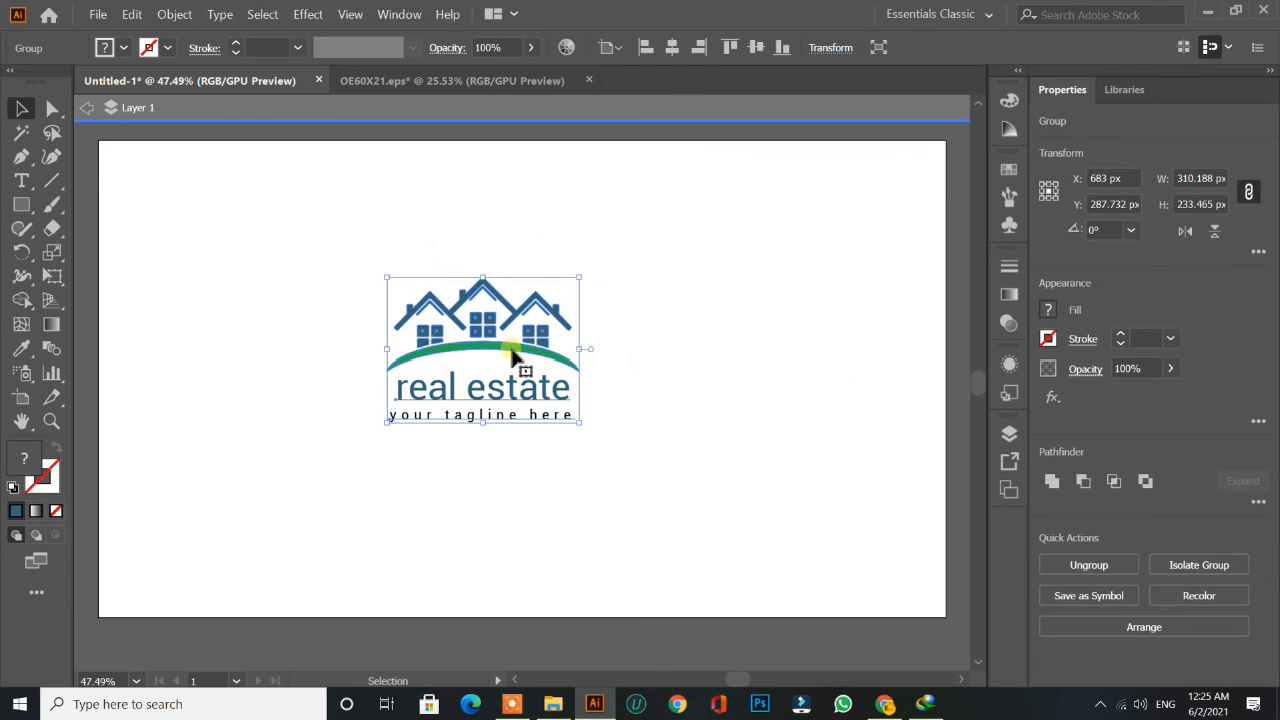
left_click(590, 400)
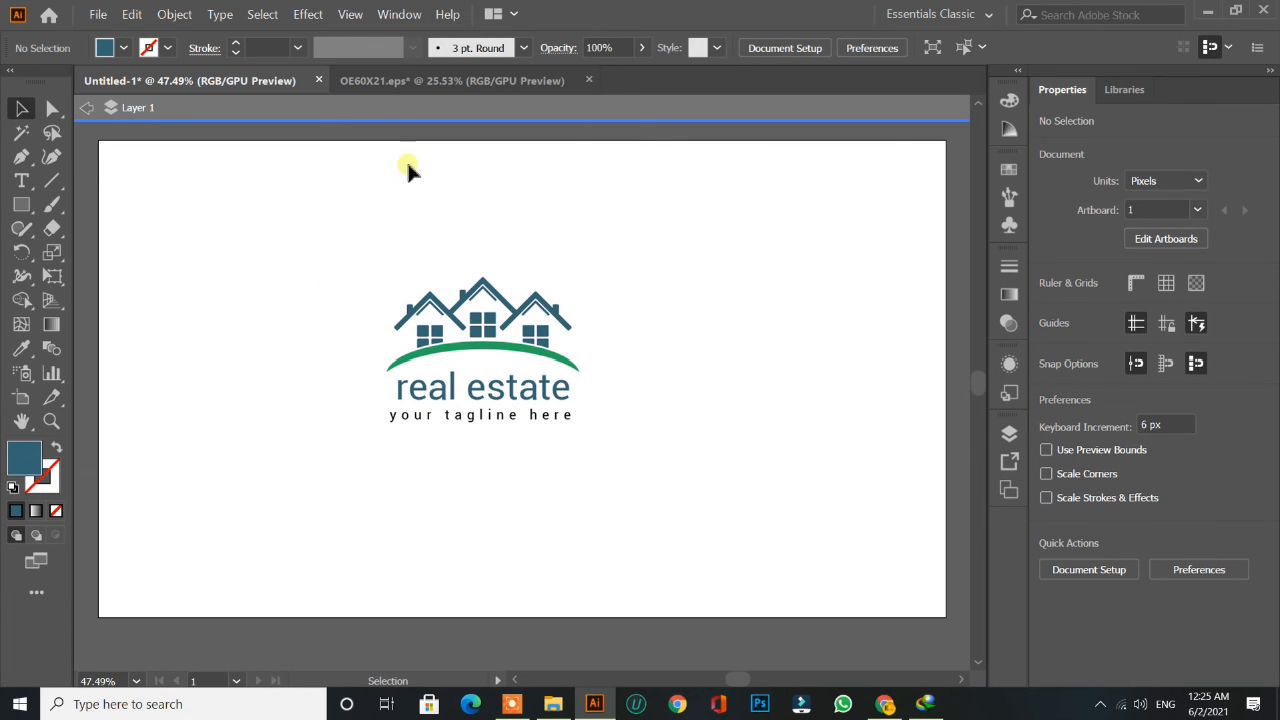
- Compare the template logo in OE60X21.eps with the logo built in Untitled-1, ending in the template document
left_click(393, 80)
left_click(580, 251)
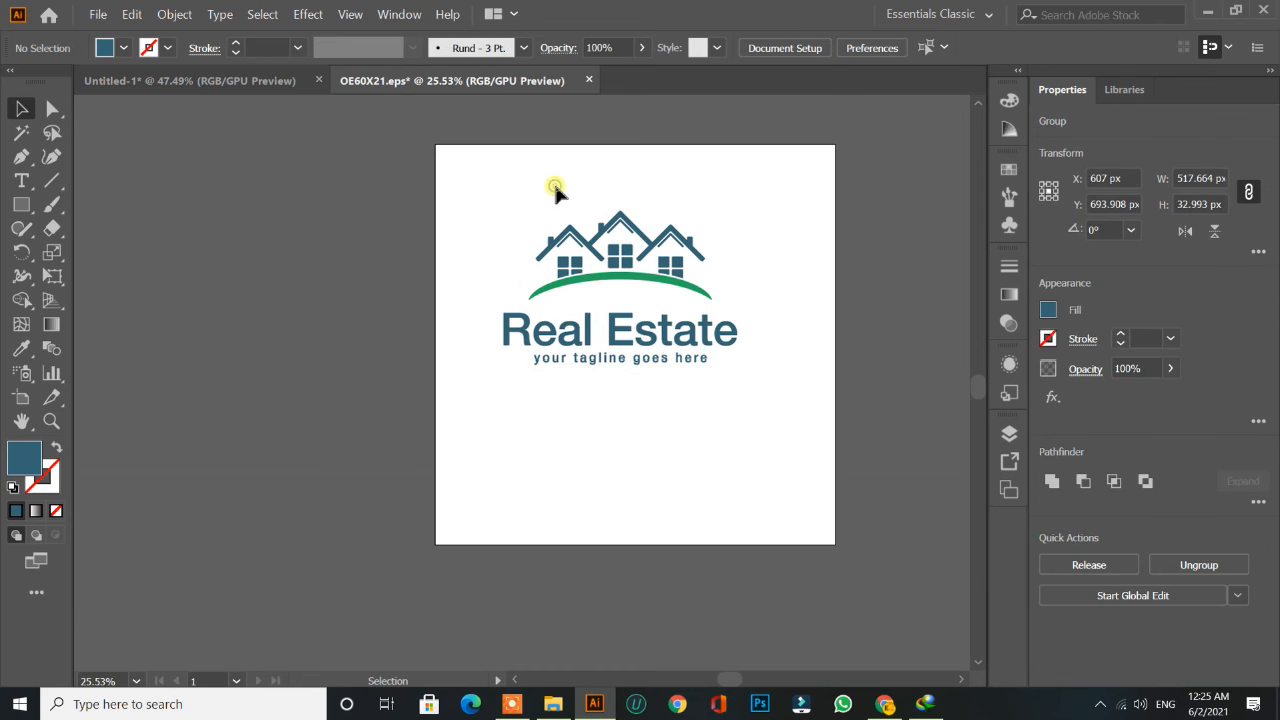
left_click(551, 189)
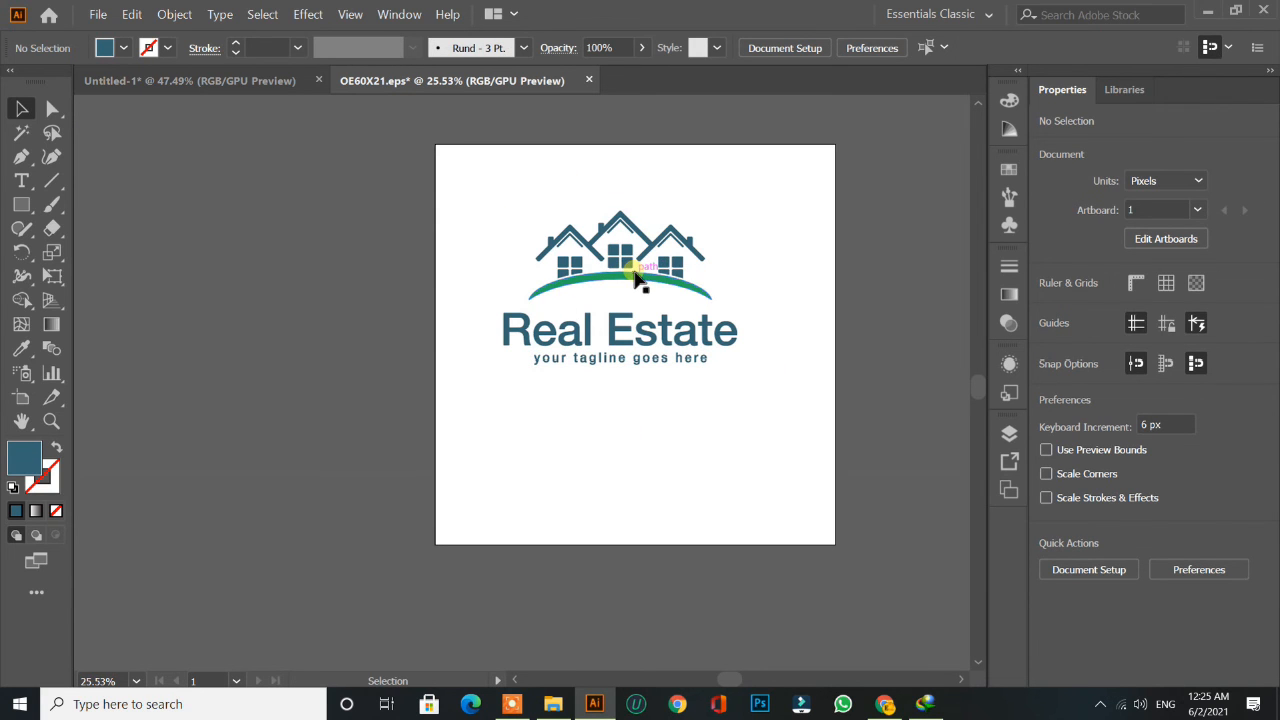
left_click(160, 90)
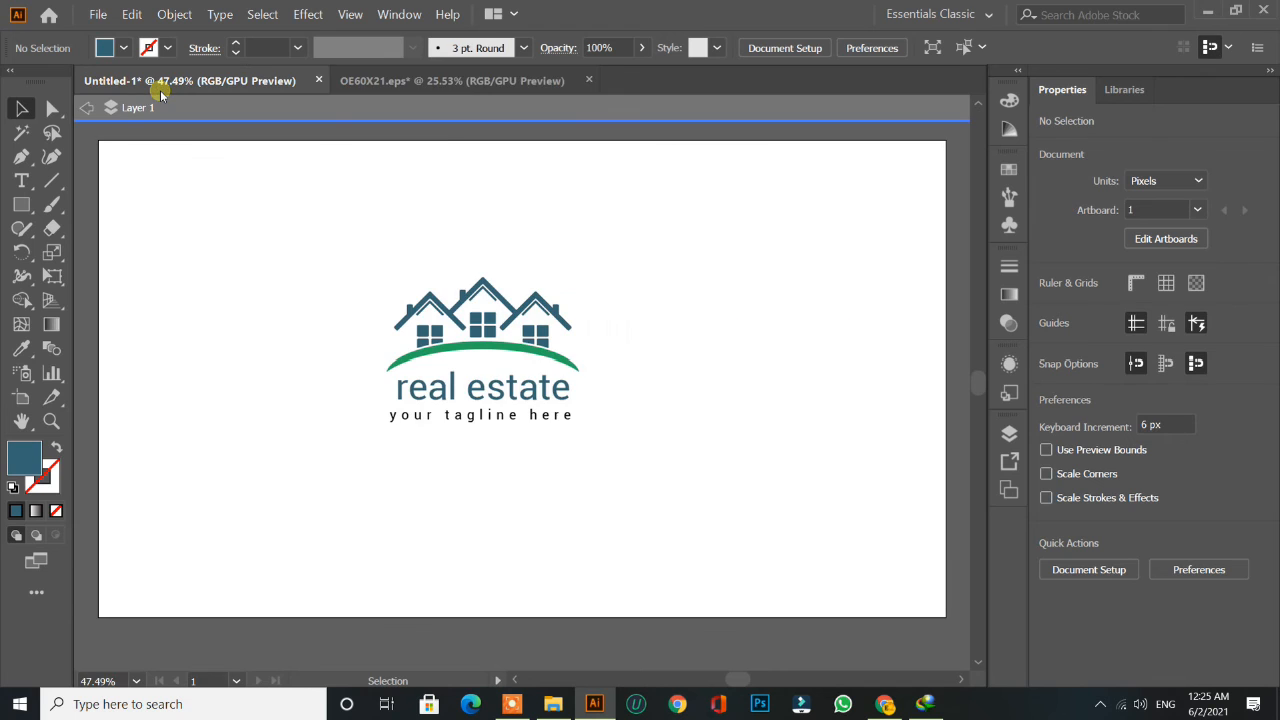
left_click(375, 80)
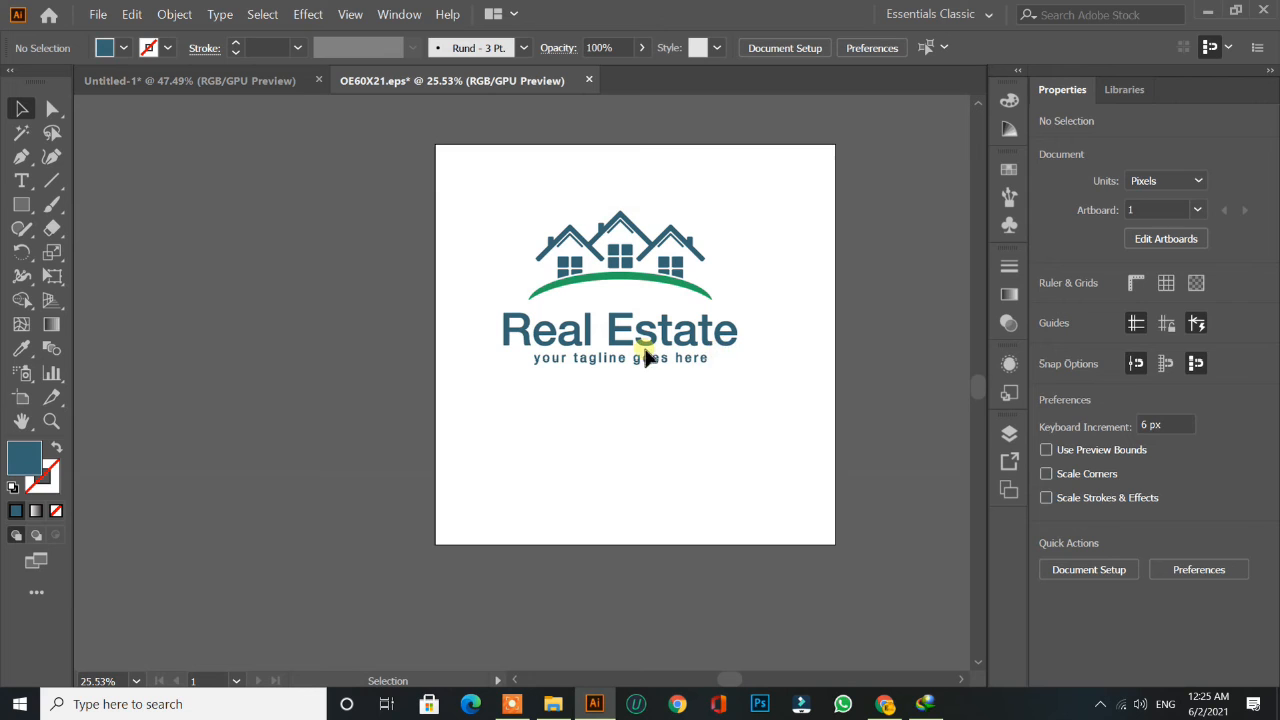
- Examine how the template's "Real Estate" lettering is built by isolating its group down to the letter E, and exit isolation
double_click(686, 345)
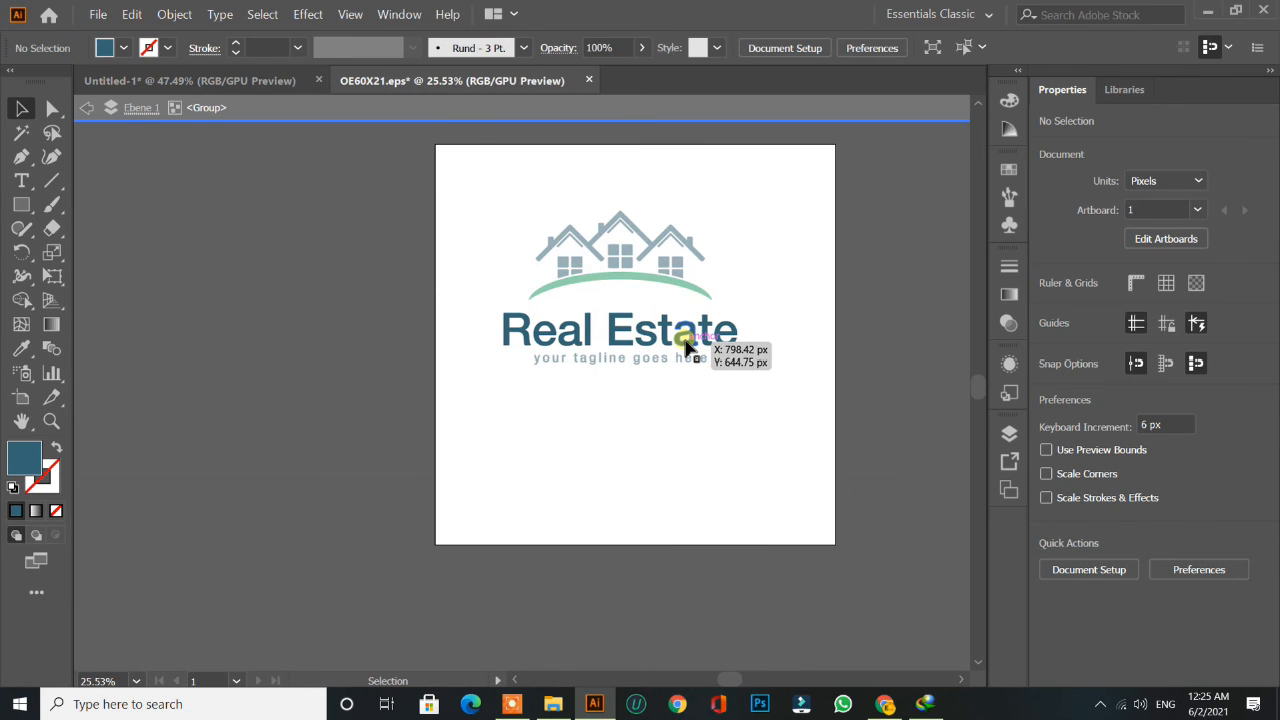
left_click(140, 108)
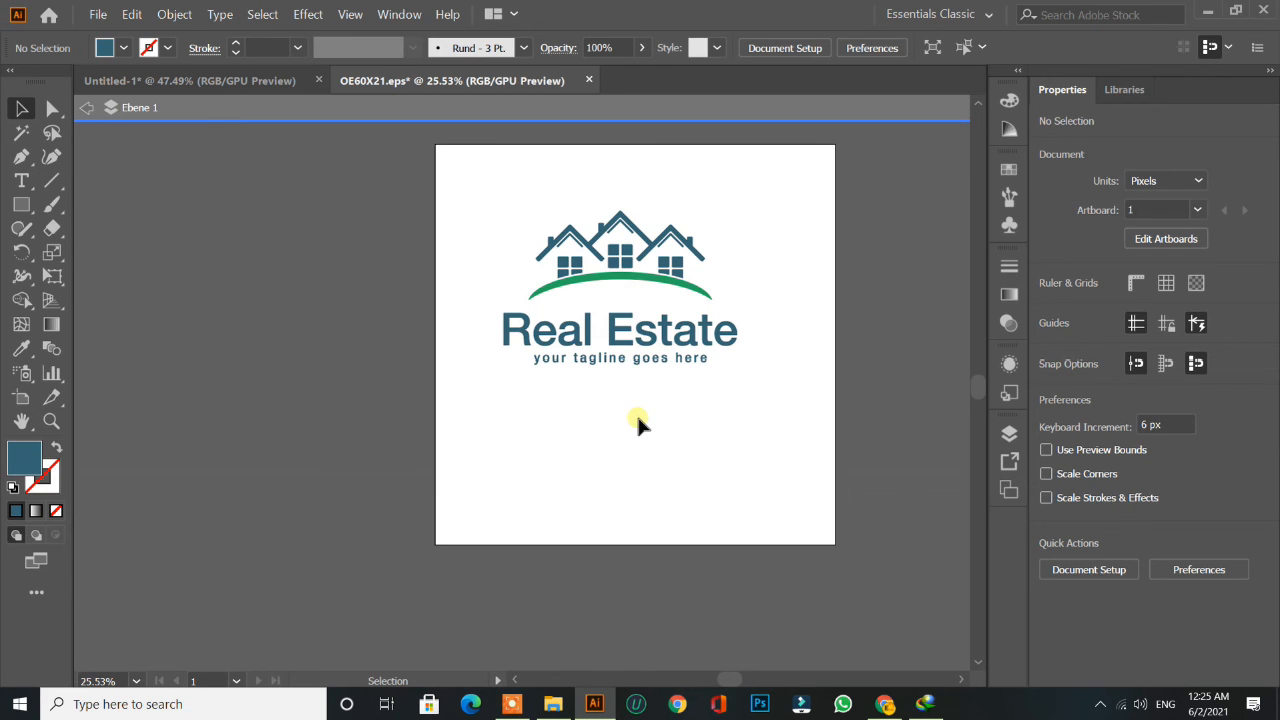
left_click(621, 344)
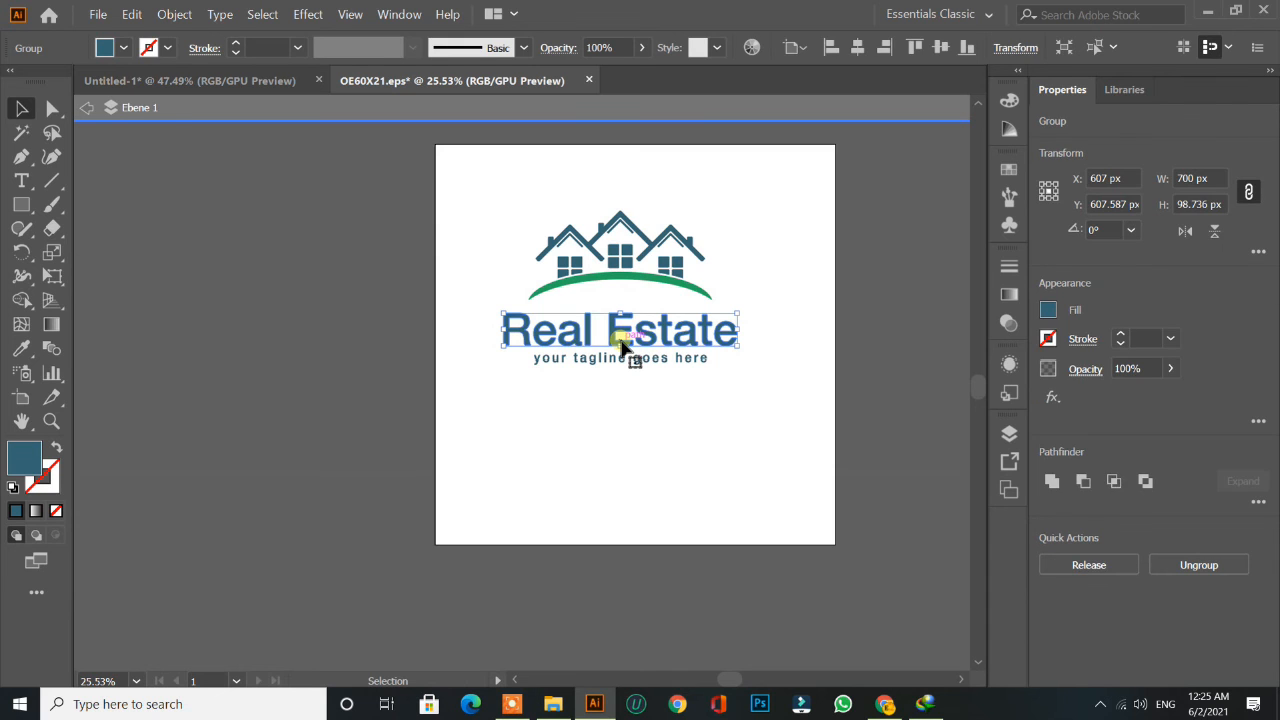
double_click(621, 344)
double_click(624, 338)
left_click(624, 338)
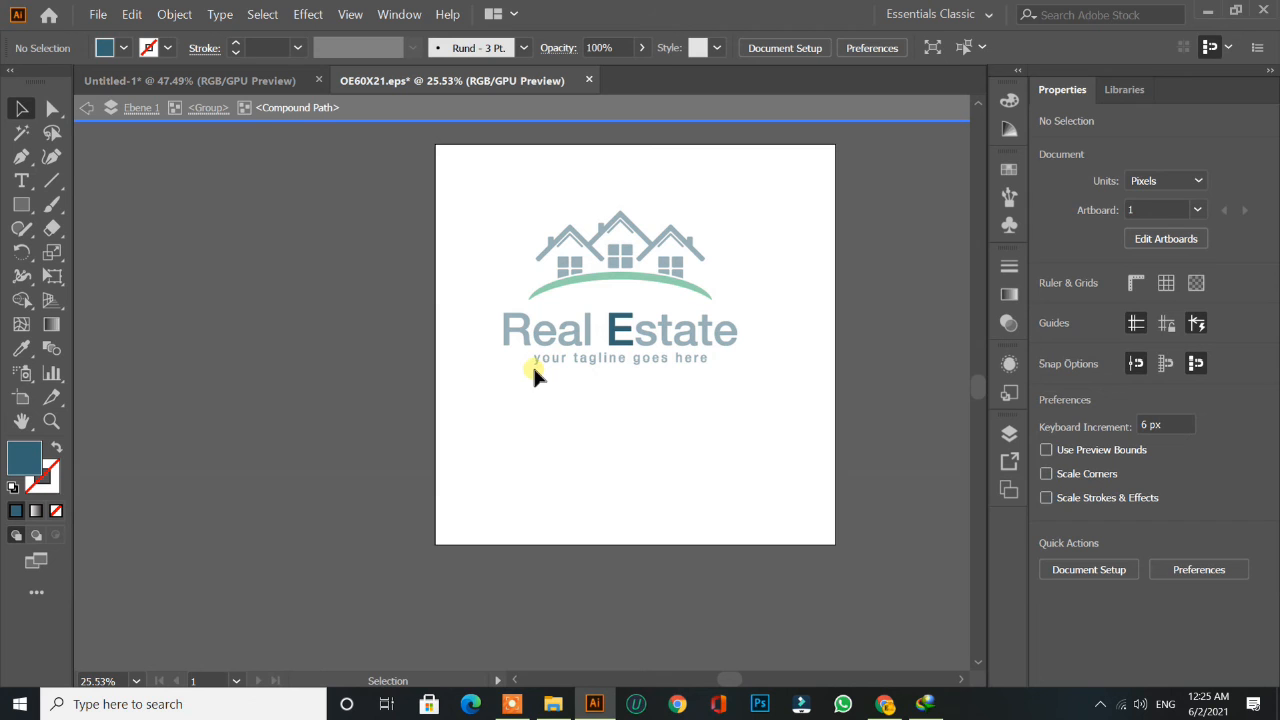
left_click(206, 109)
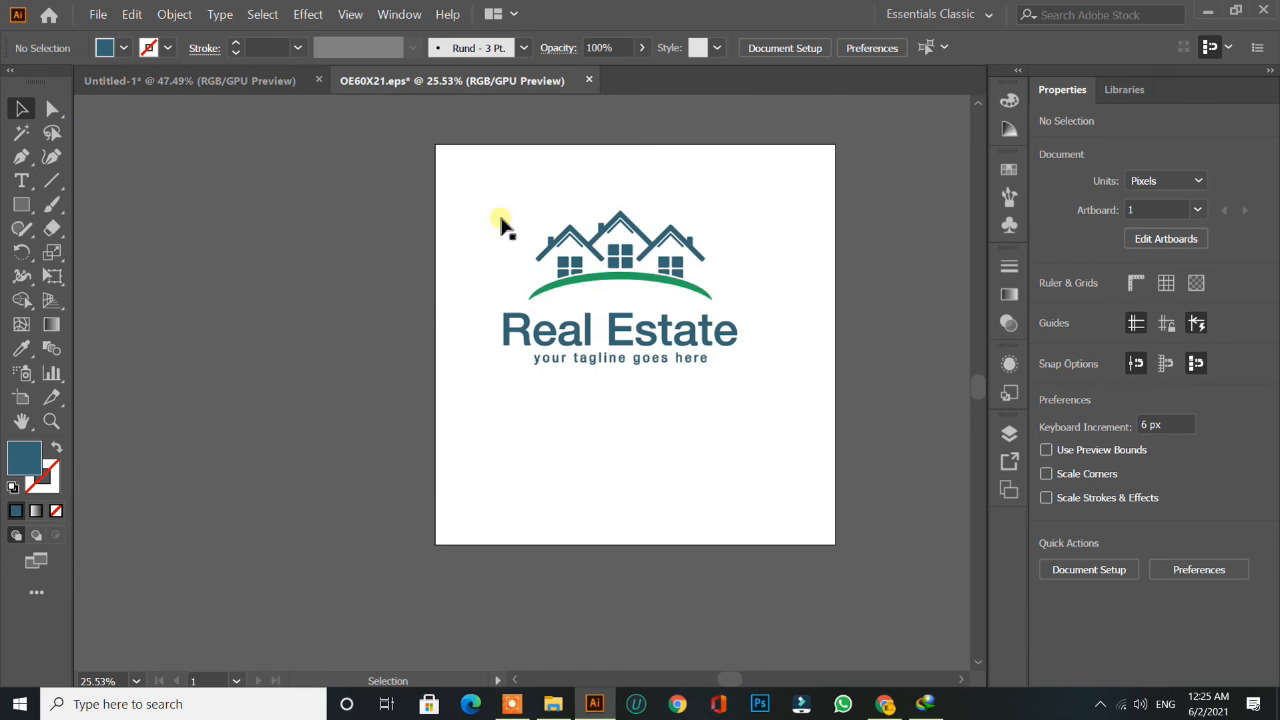
- Replace the template's outlined "Real Estate" lettering with an editable text line "hgghgghghhgghghgh" at 60 pt
left_click(580, 338)
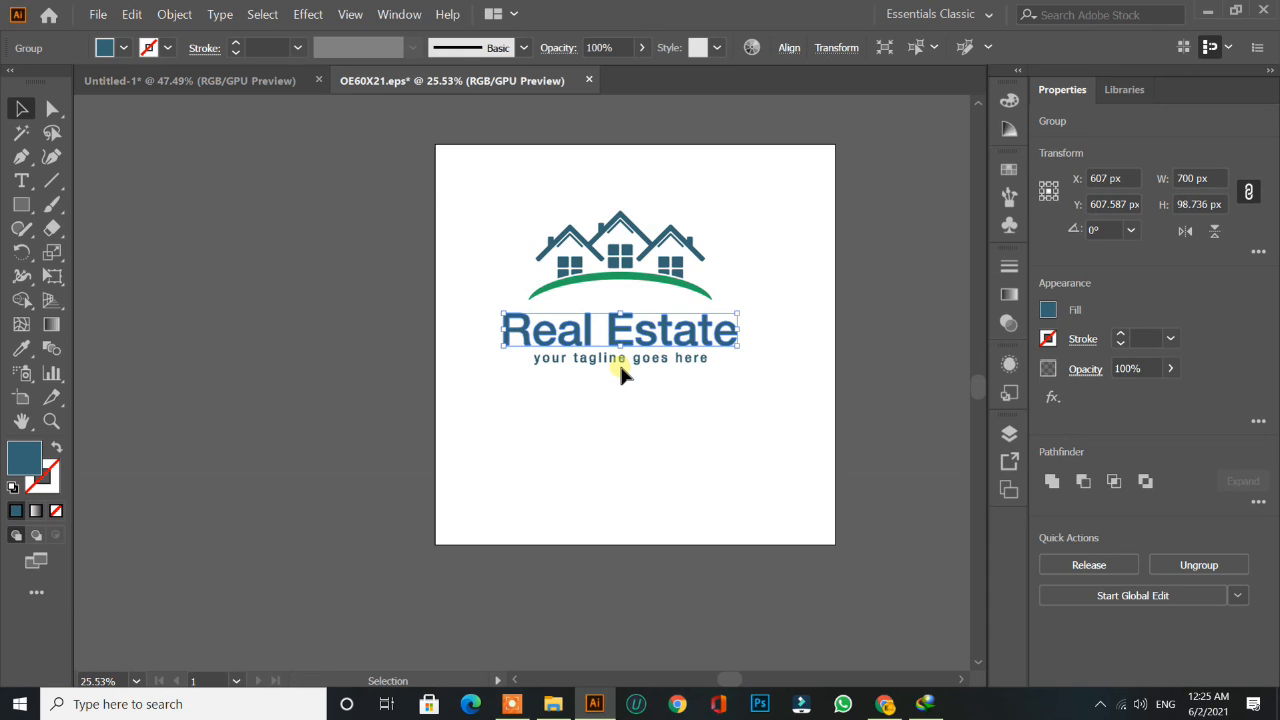
key("Delete")
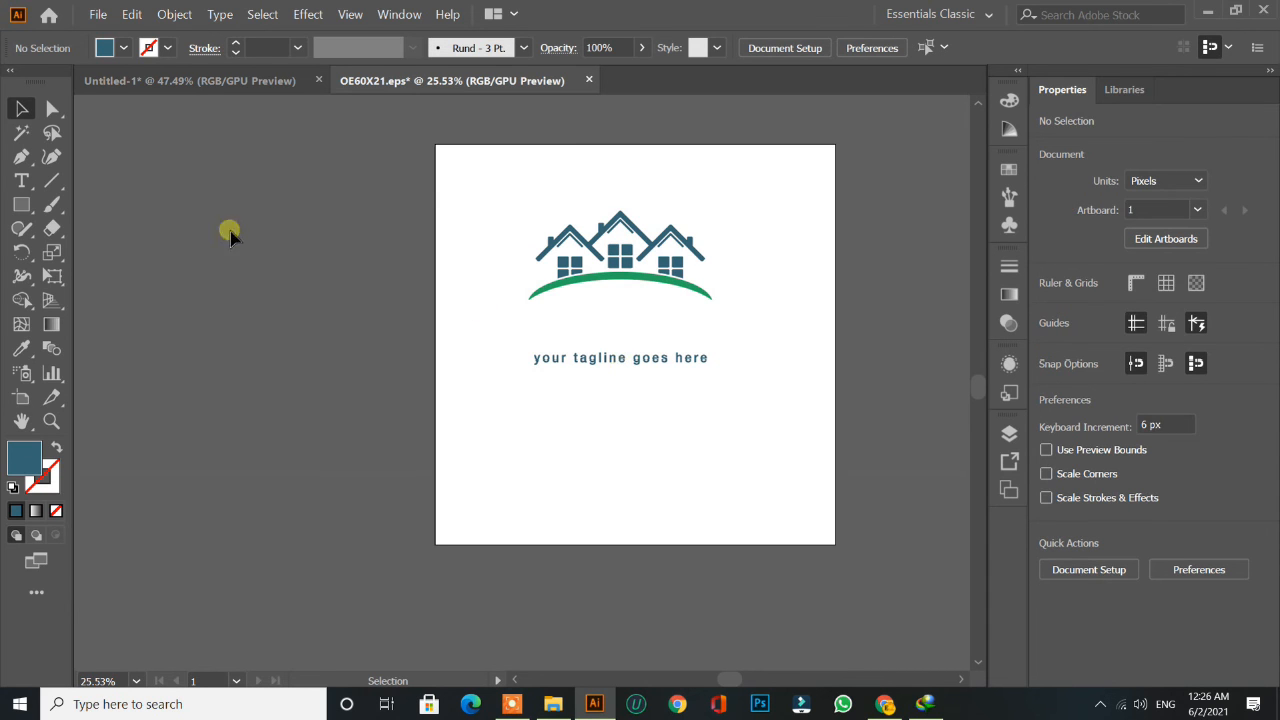
left_click(21, 180)
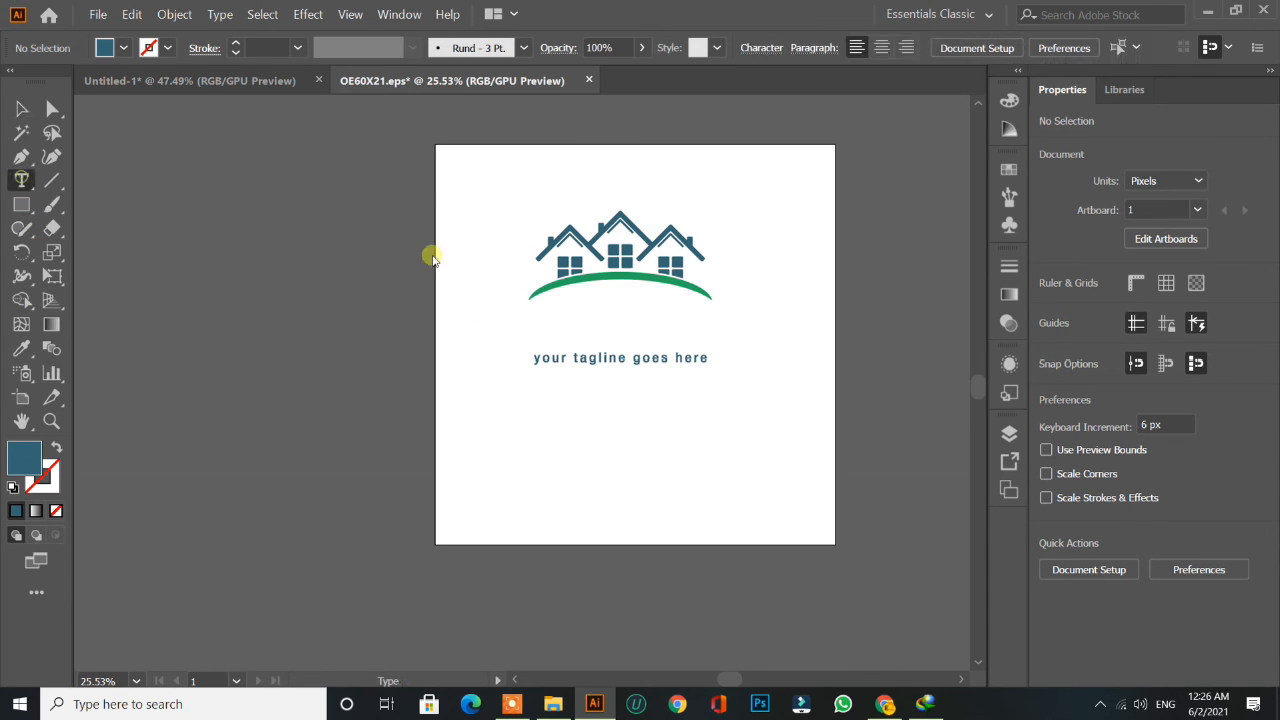
left_click(537, 320)
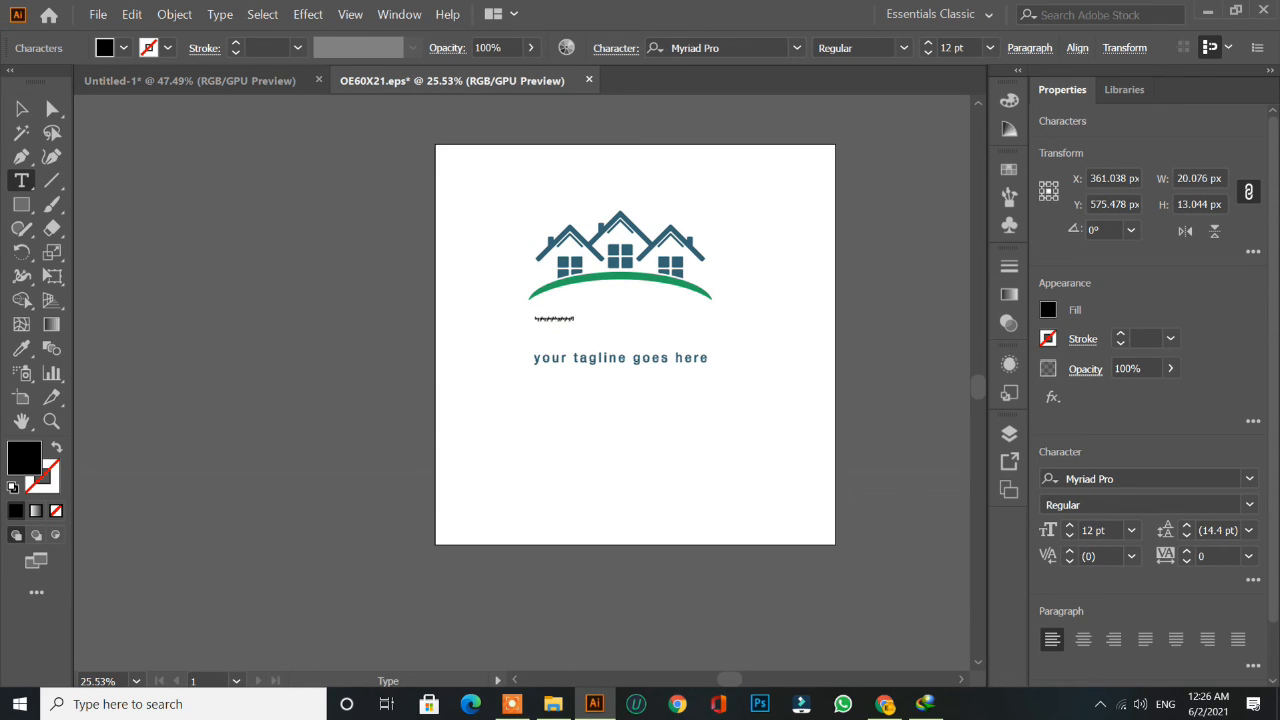
left_click(21, 108)
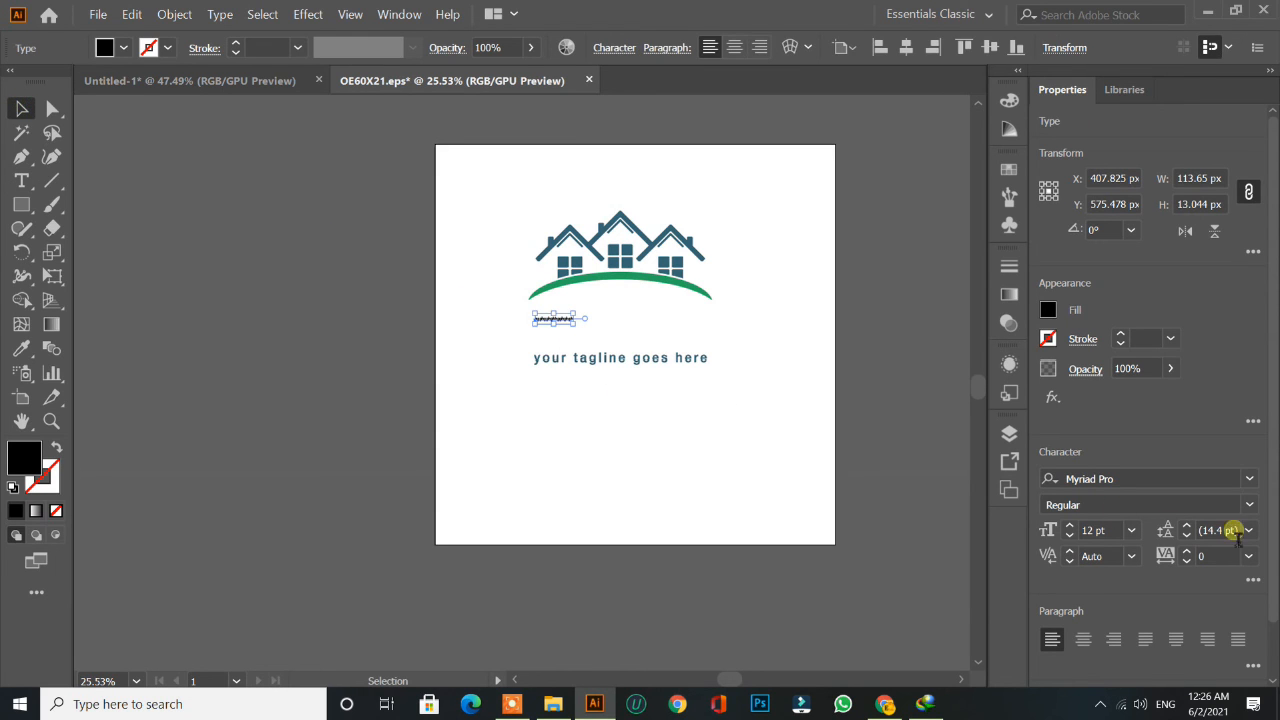
left_click(1131, 530)
left_click(1155, 505)
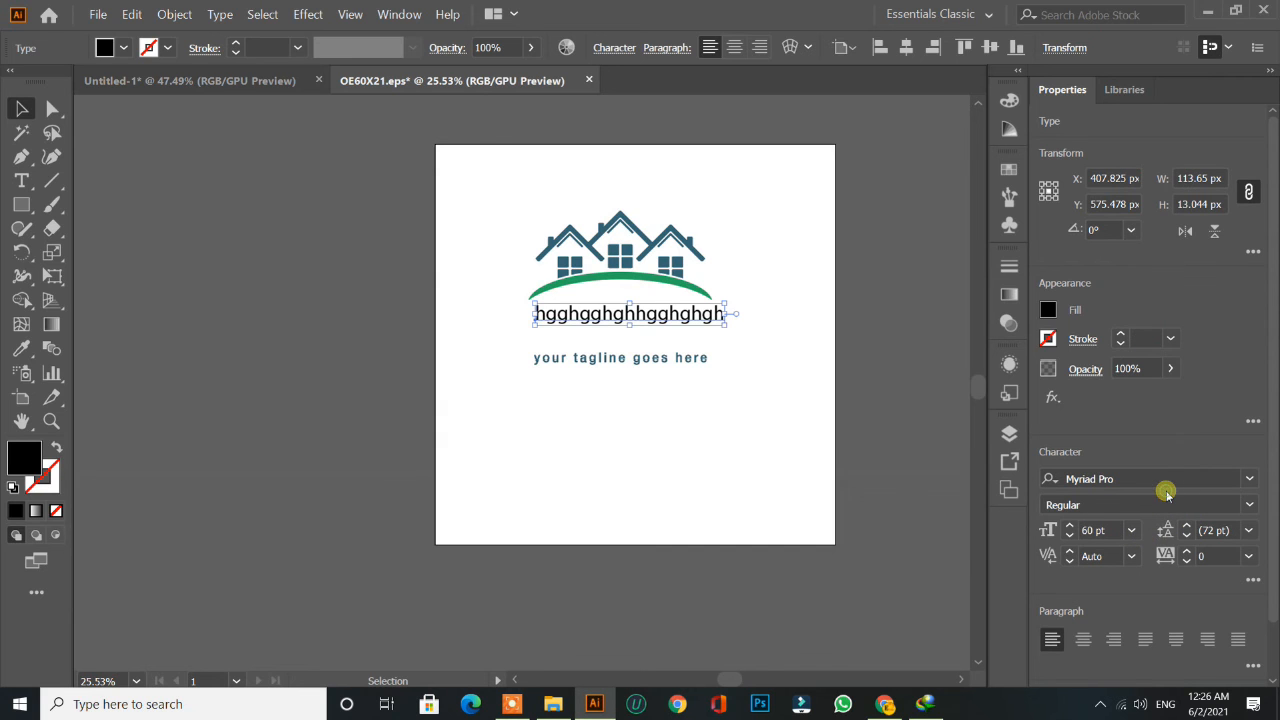
- Move the tagline up so it sits close beneath the new text line, and deselect it
left_click(729, 451)
mouse_move(614, 357)
left_mouse_down()
mouse_move(603, 346)
mouse_move(617, 346)
left_mouse_up()
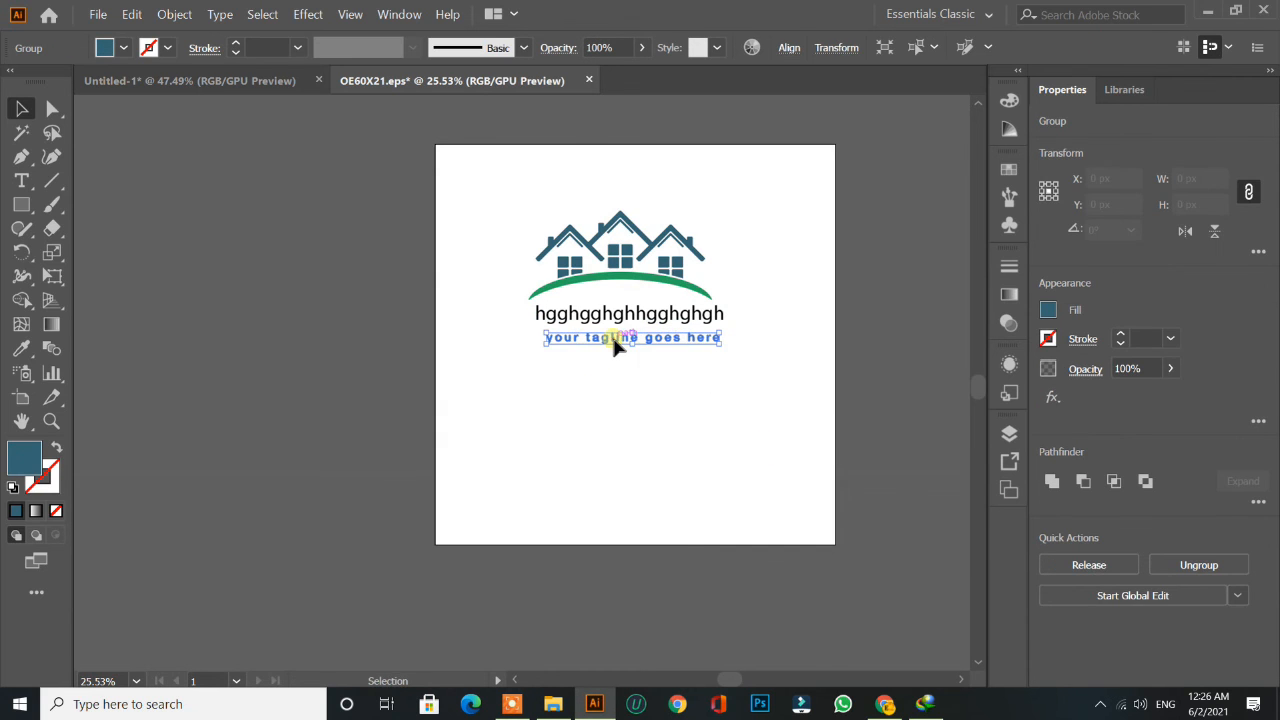
left_click(663, 397)
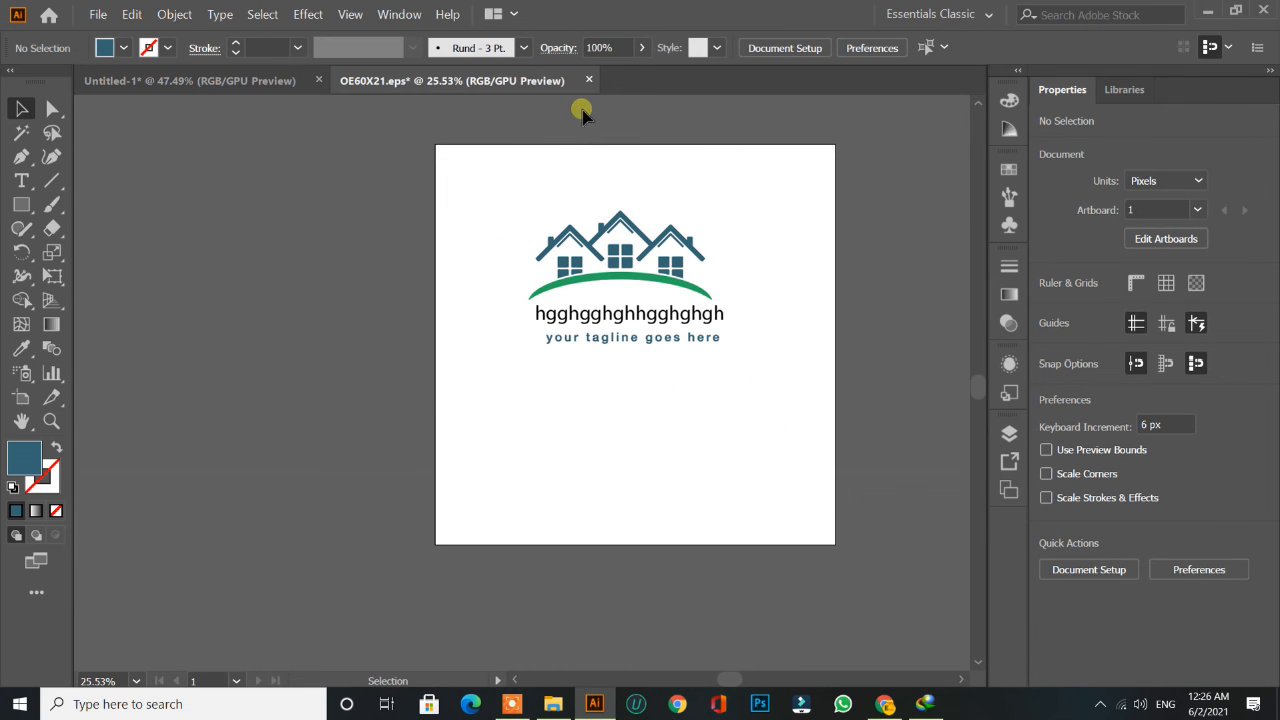
- Close OE60X21.eps without saving and check the finished logo's extent in Untitled-1, leaving it deselected
left_click(589, 80)
left_click(752, 380)
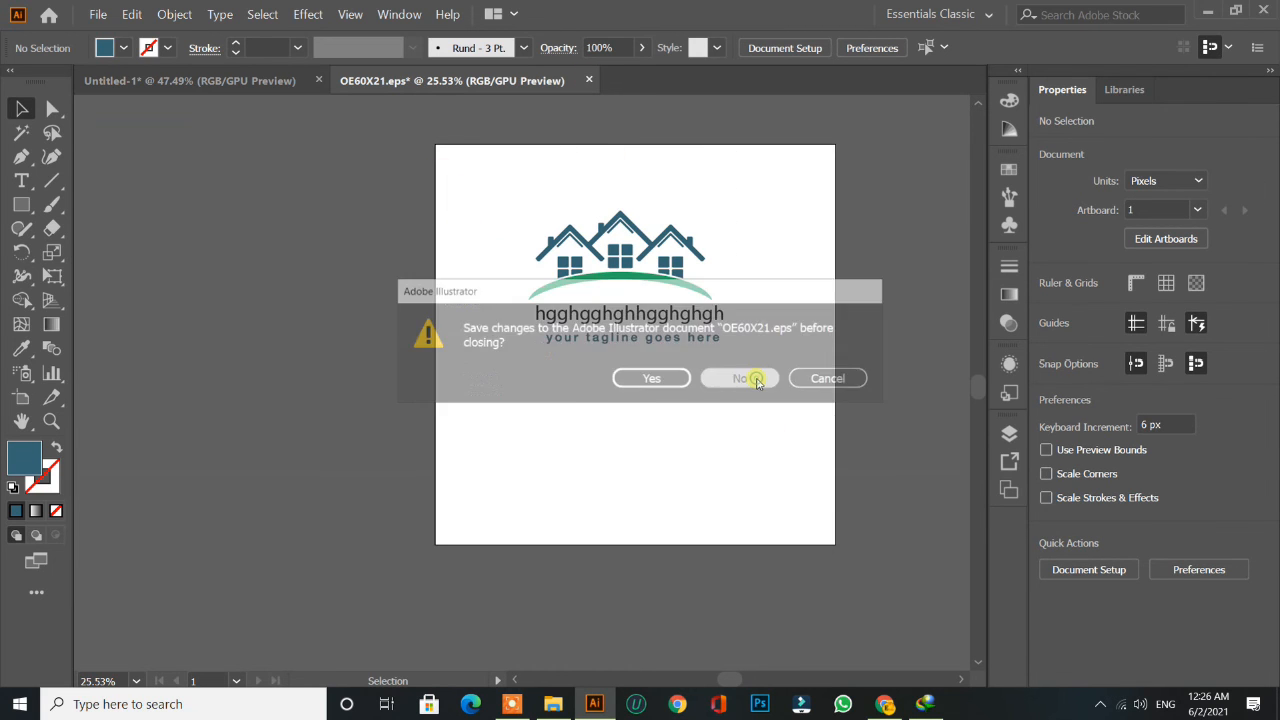
left_click_drag(330, 214, 655, 508)
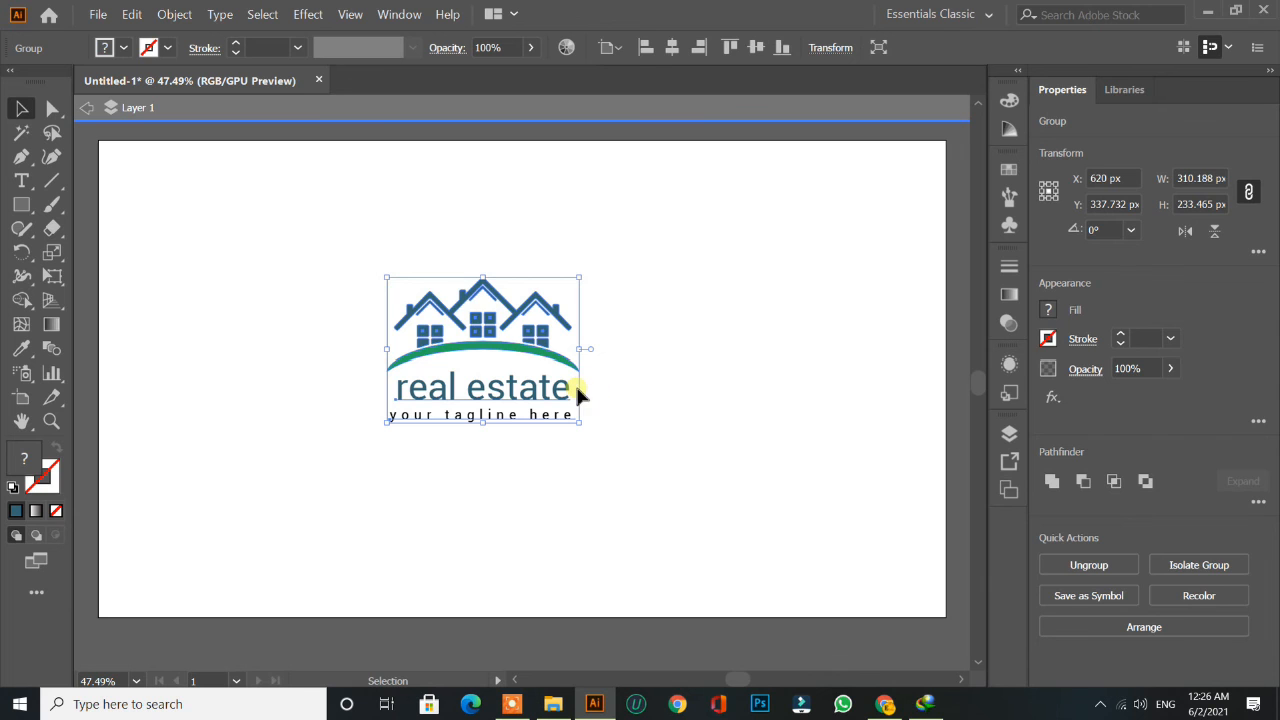
left_click(688, 328)
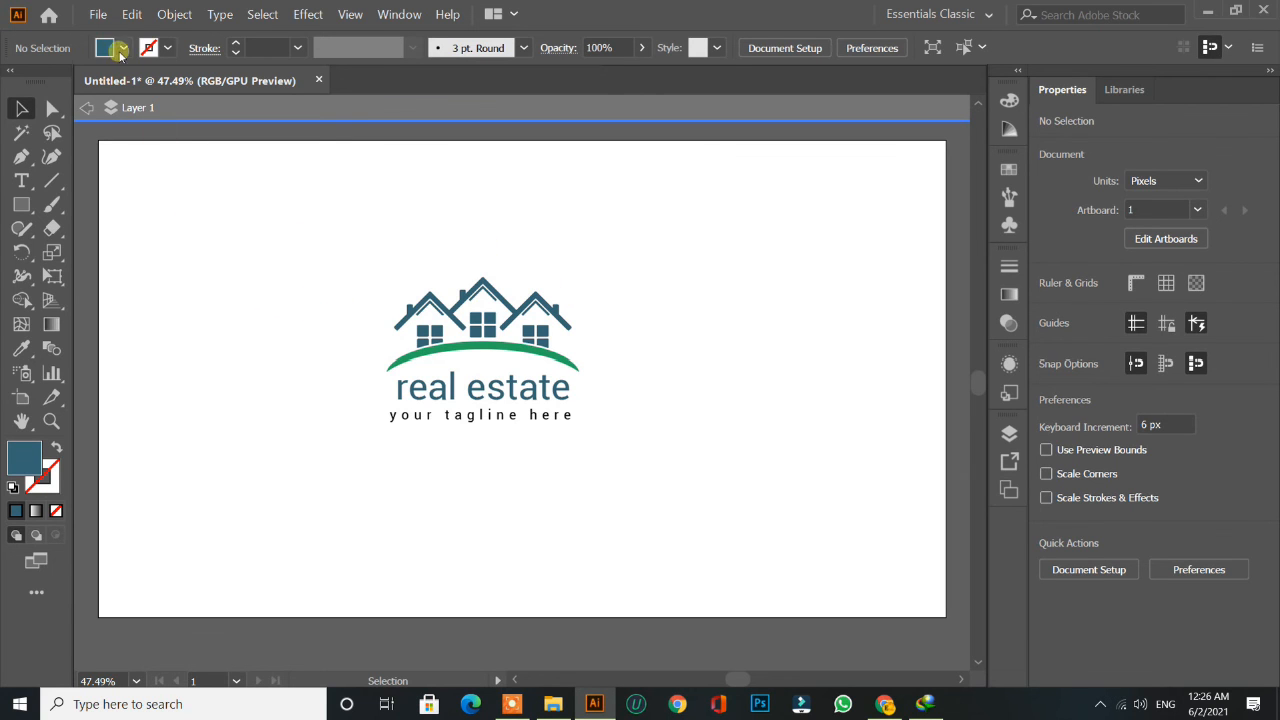
- Export the logo document in PNG format under the file name hkjgjhfhjfj.png in the QRCODEGENERATOR folder
left_click(98, 14)
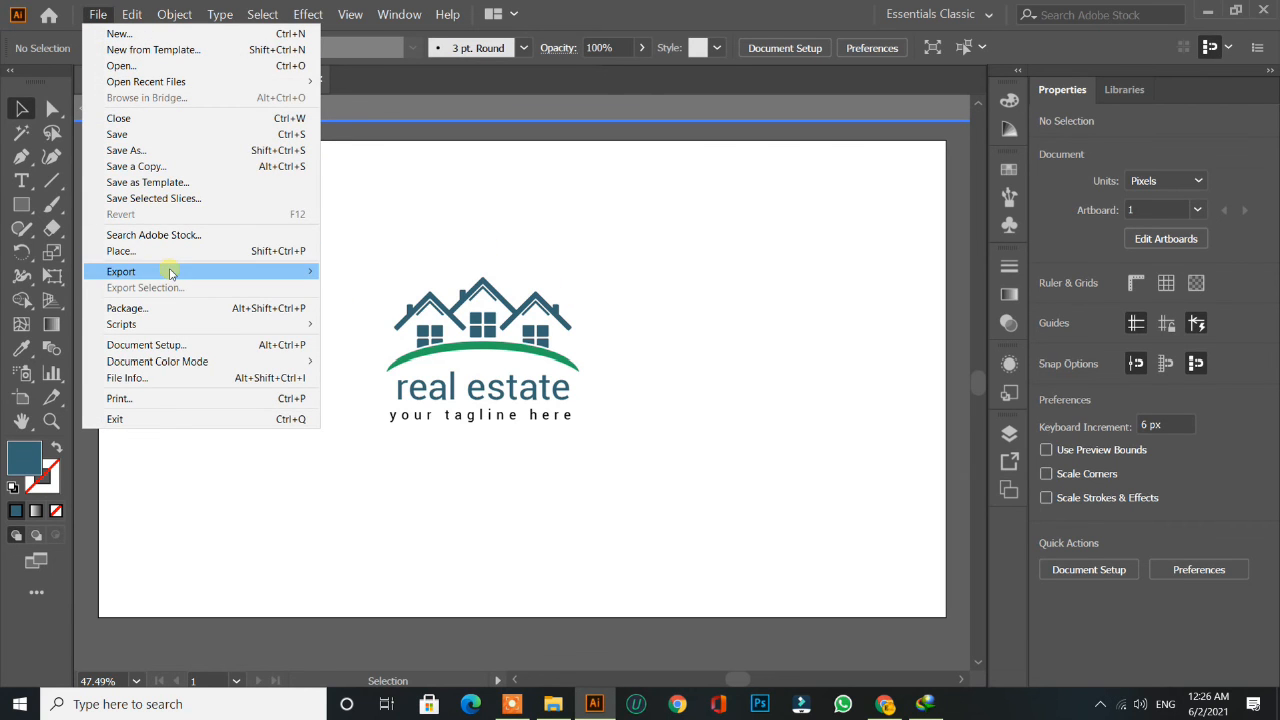
mouse_move(240, 273)
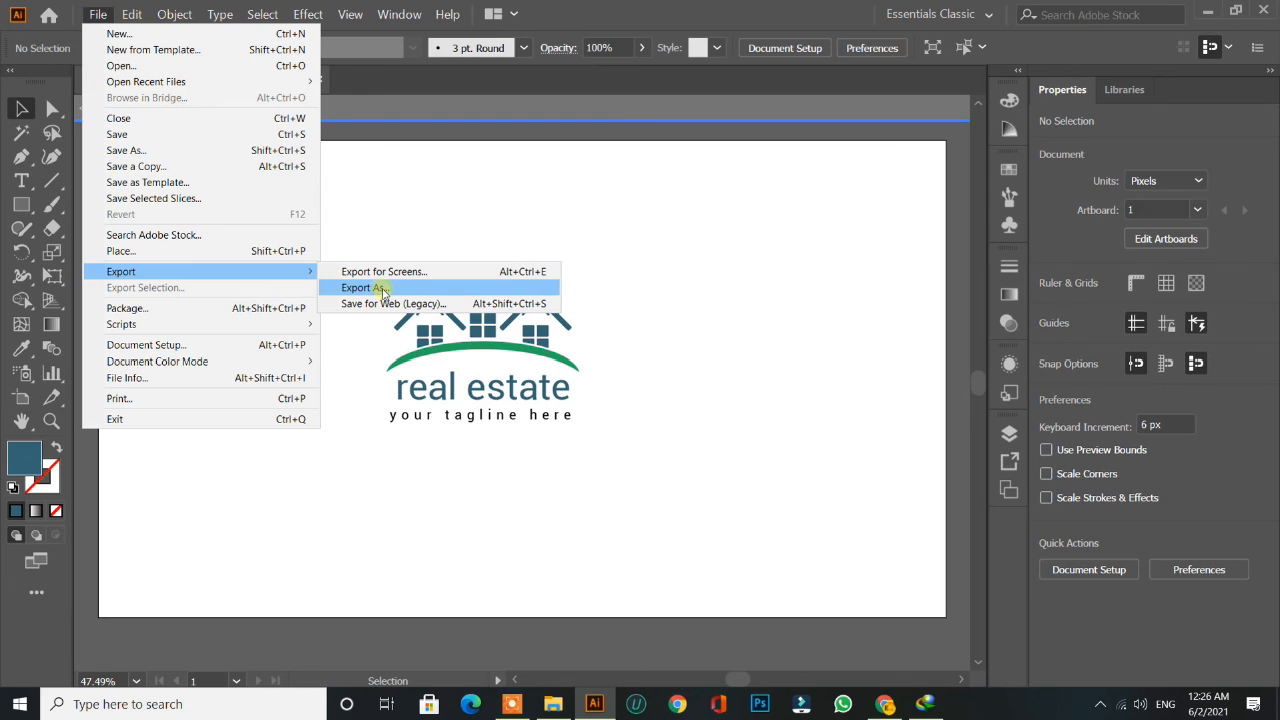
left_click(360, 288)
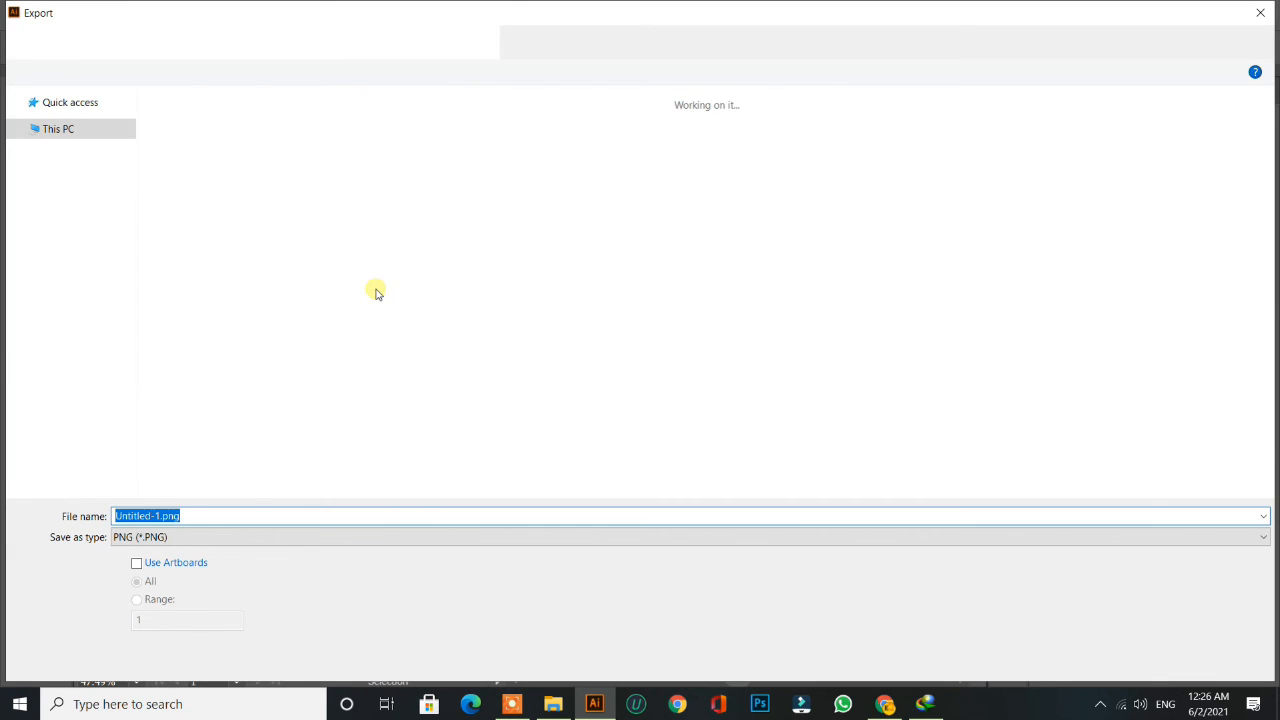
left_click(195, 536)
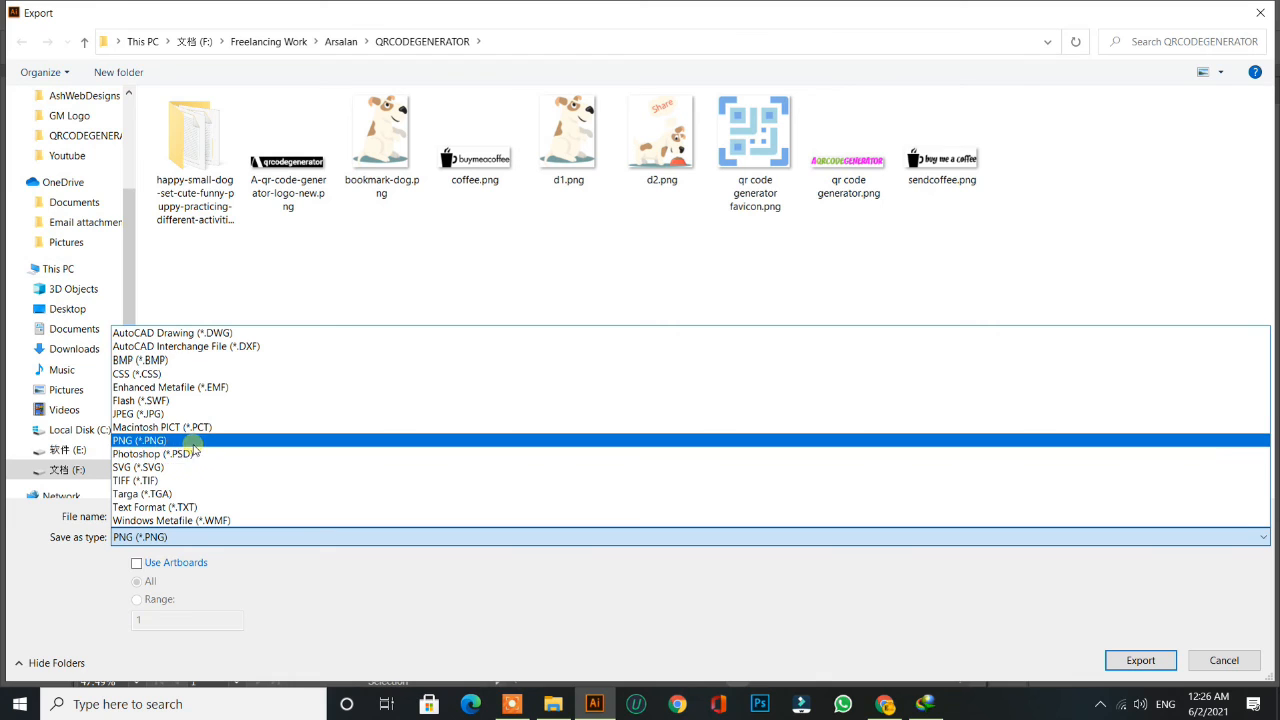
left_click(163, 442)
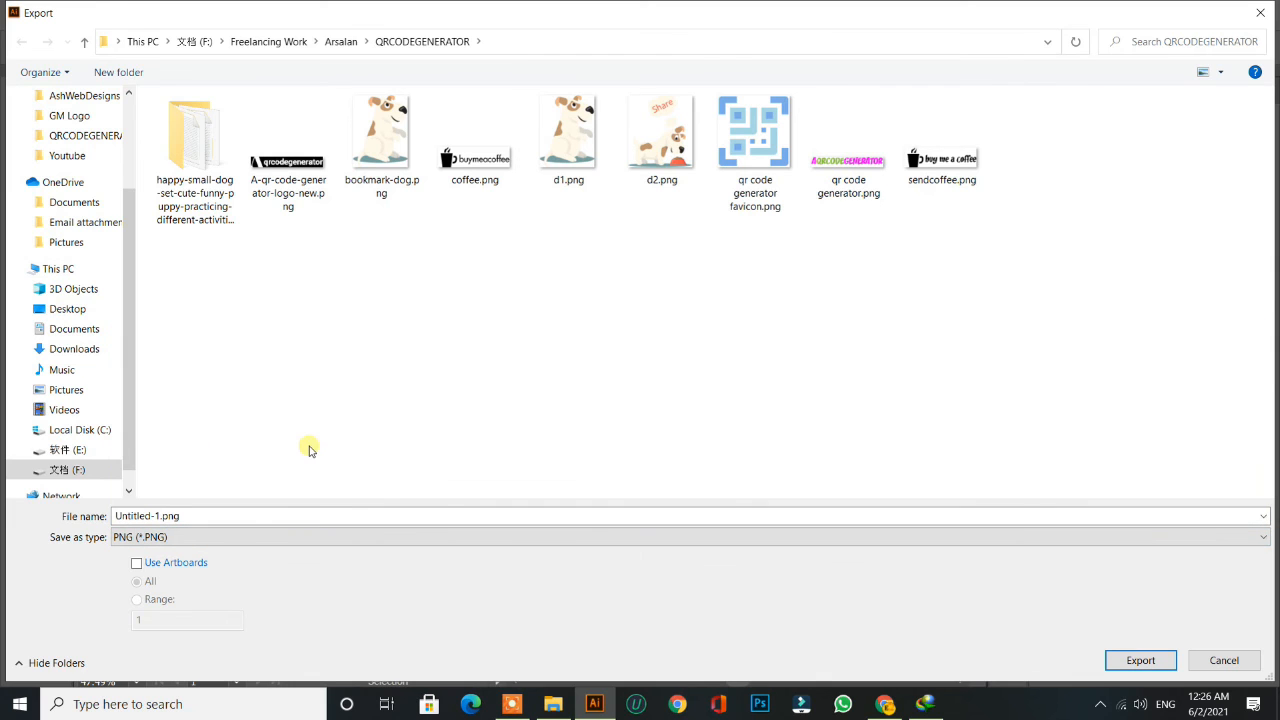
double_click(157, 520)
key("Home")
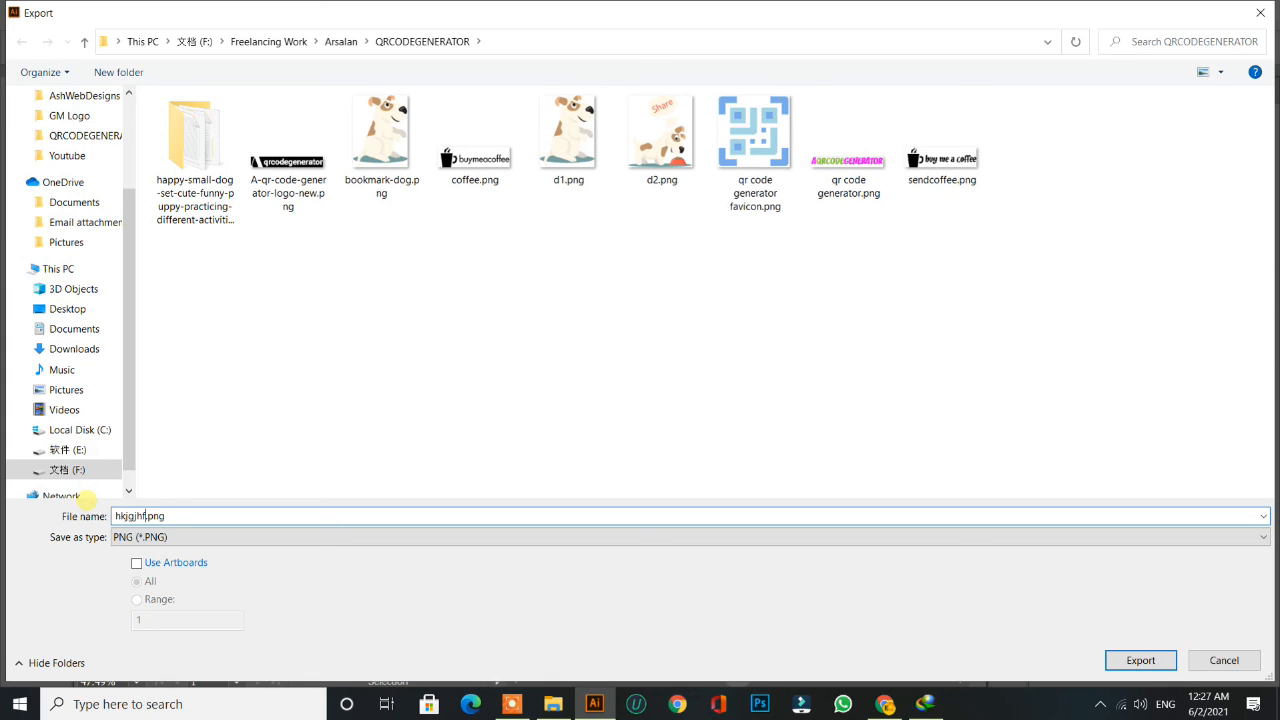
left_click(1160, 661)
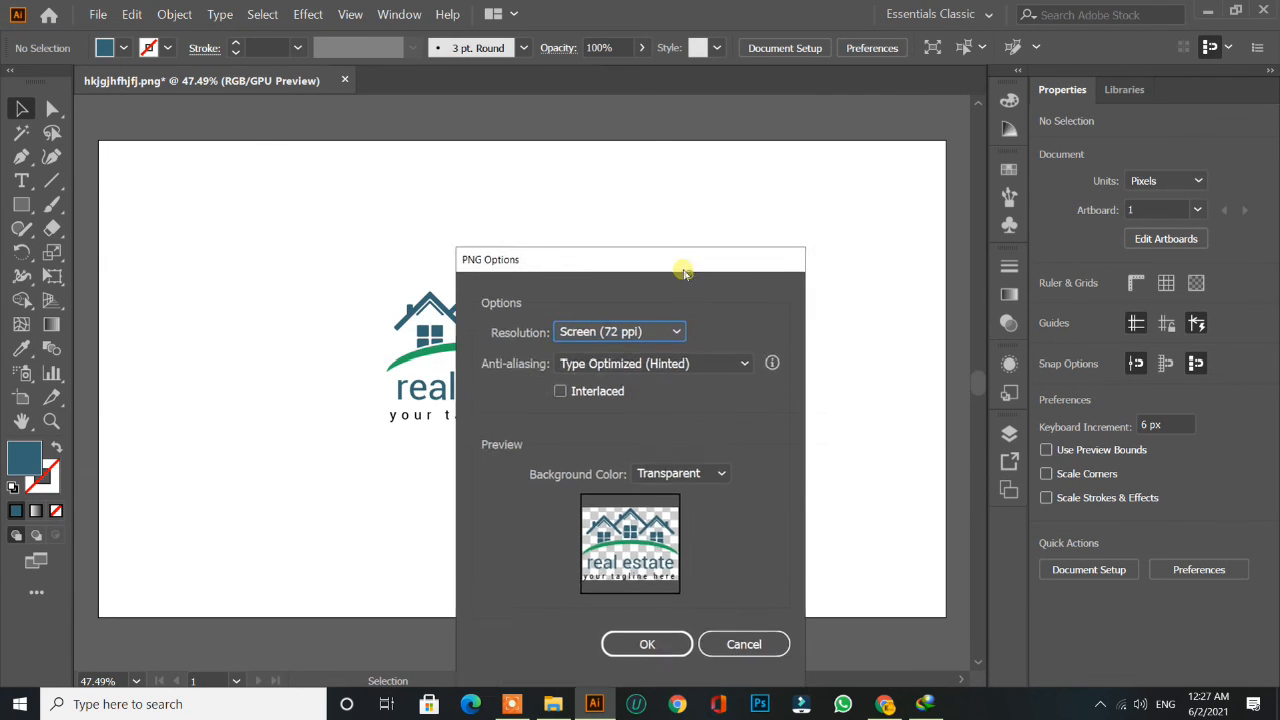
- Keep the PNG resolution at Screen (72 ppi) with a transparent background and complete the export
left_click_drag(686, 268, 632, 96)
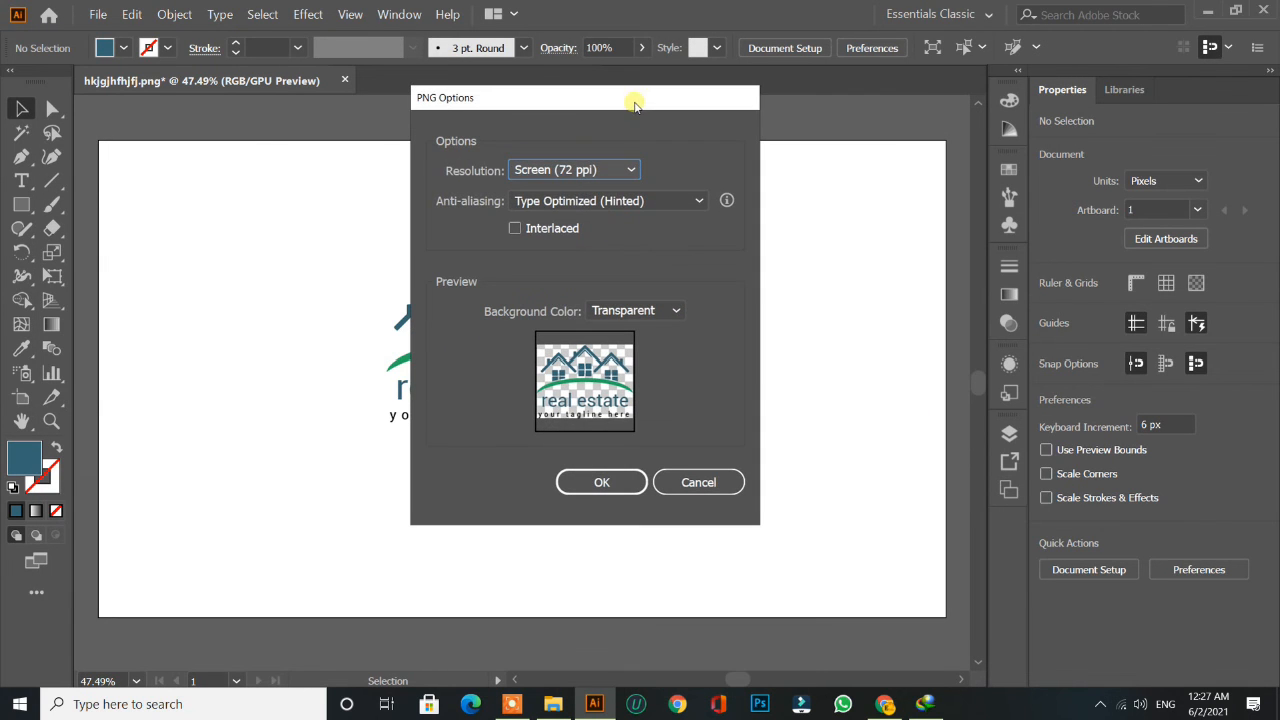
left_click(566, 172)
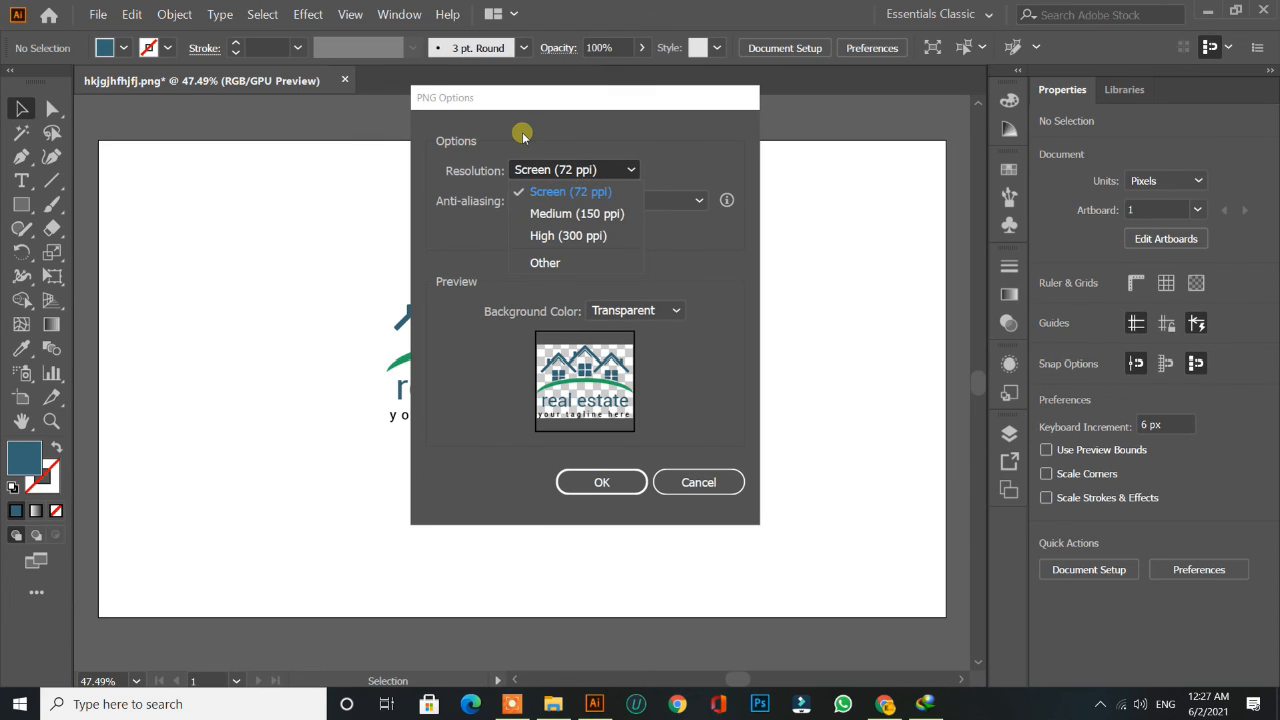
left_click(545, 195)
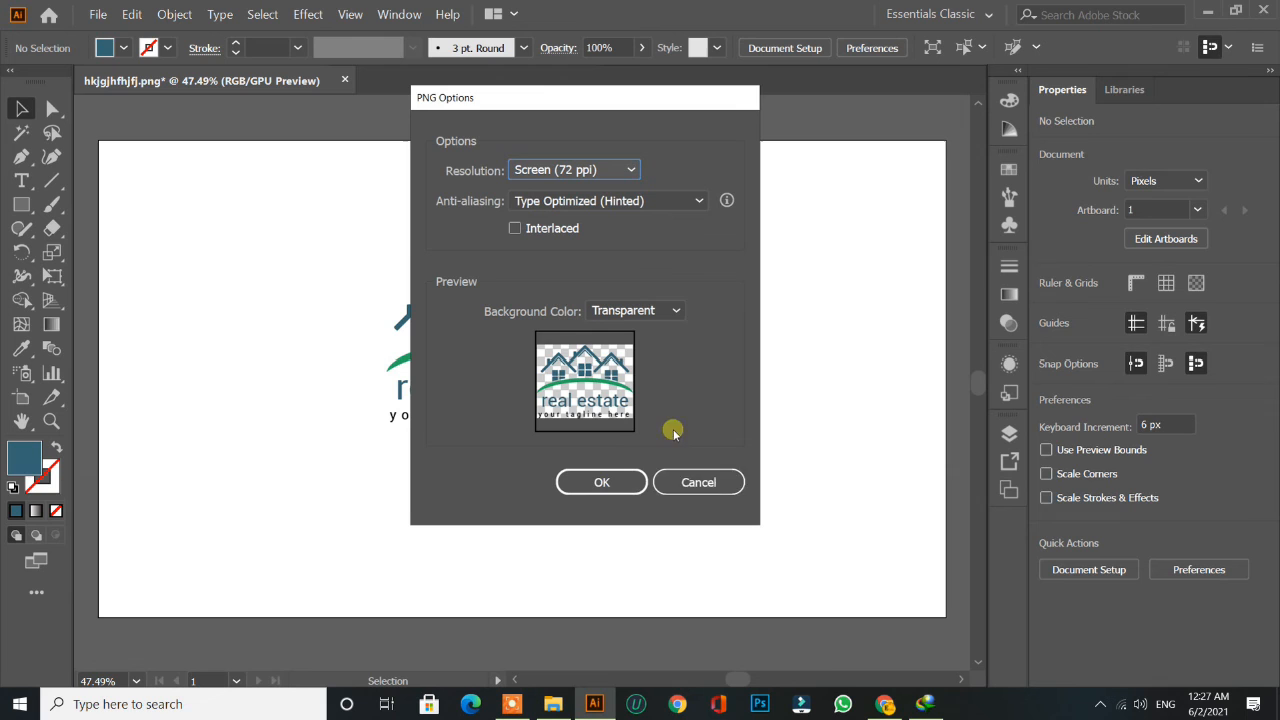
left_click(618, 484)
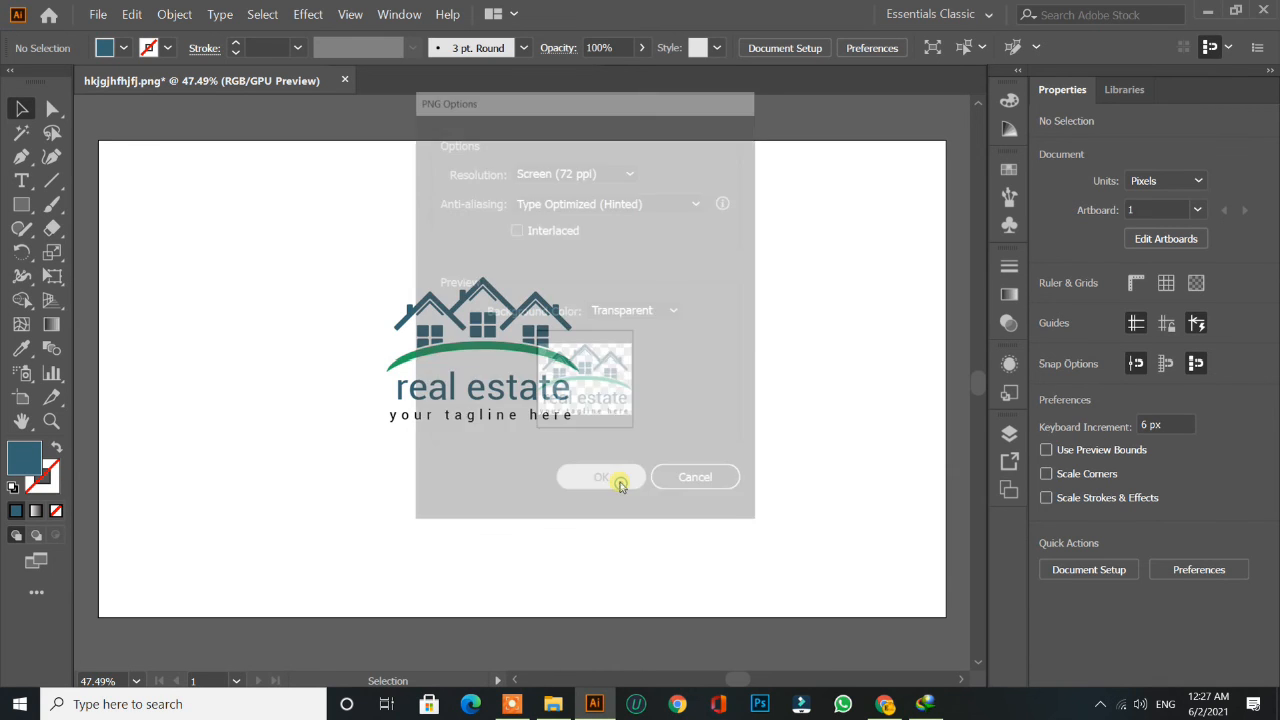